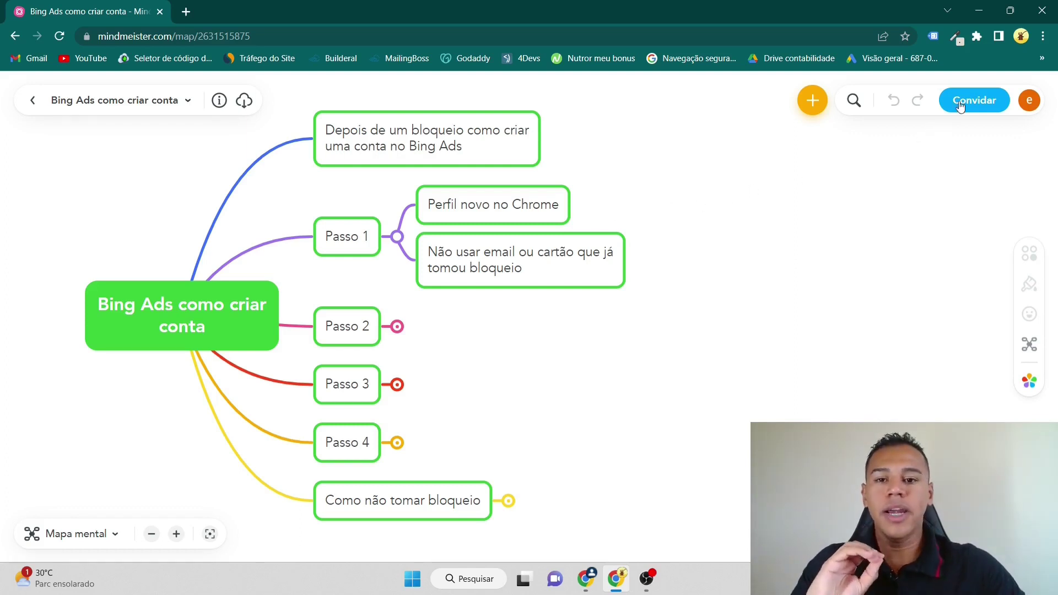
# Start adding a new Chrome profile with Adicionar at the bottom of the profile menu.
pyautogui.click(1021, 37)
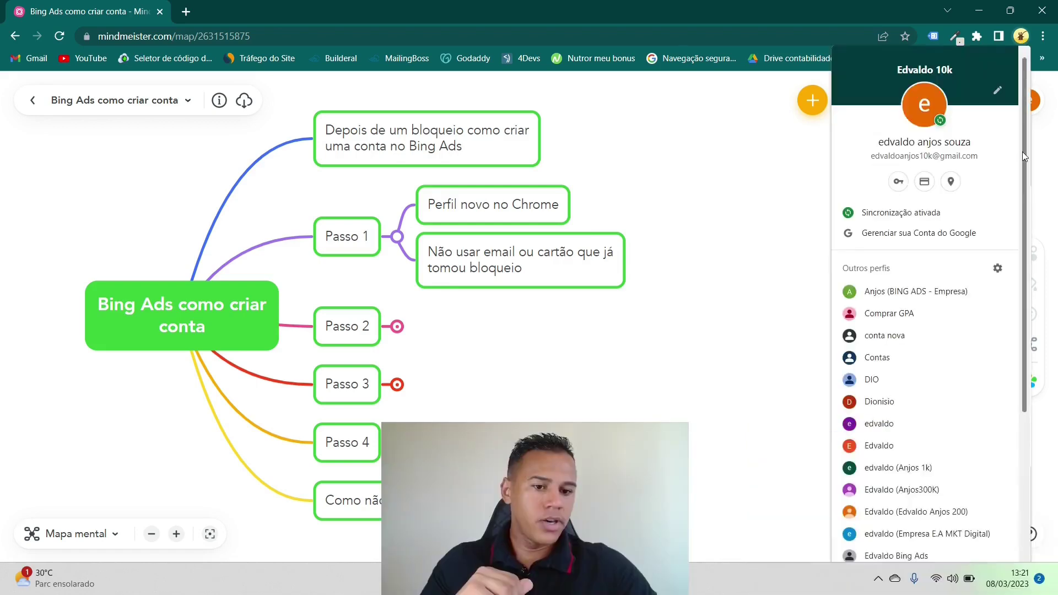
pyautogui.scroll(-3, 1023, 157)
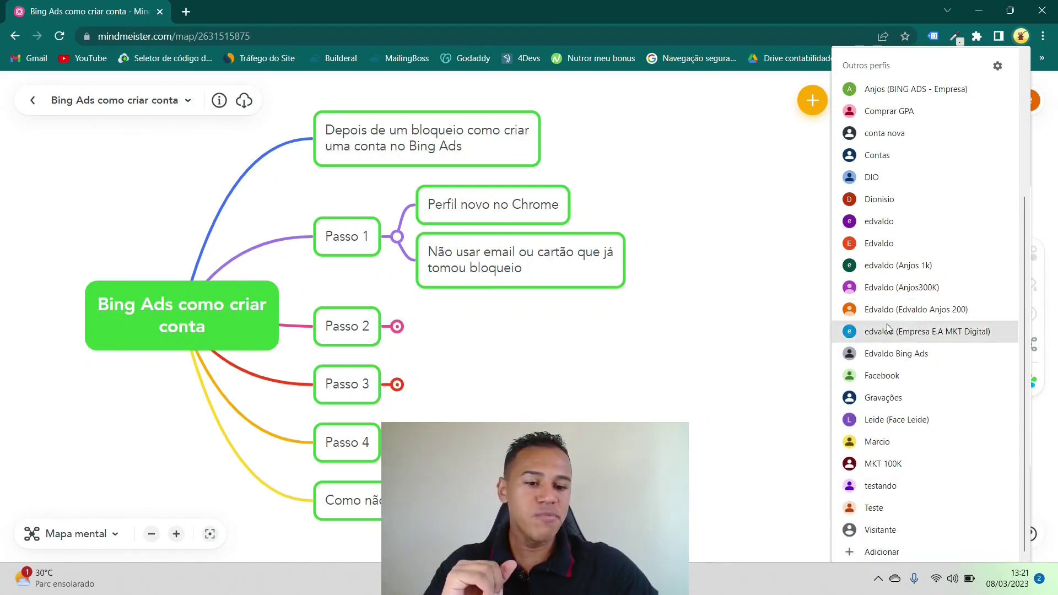
pyautogui.click(875, 553)
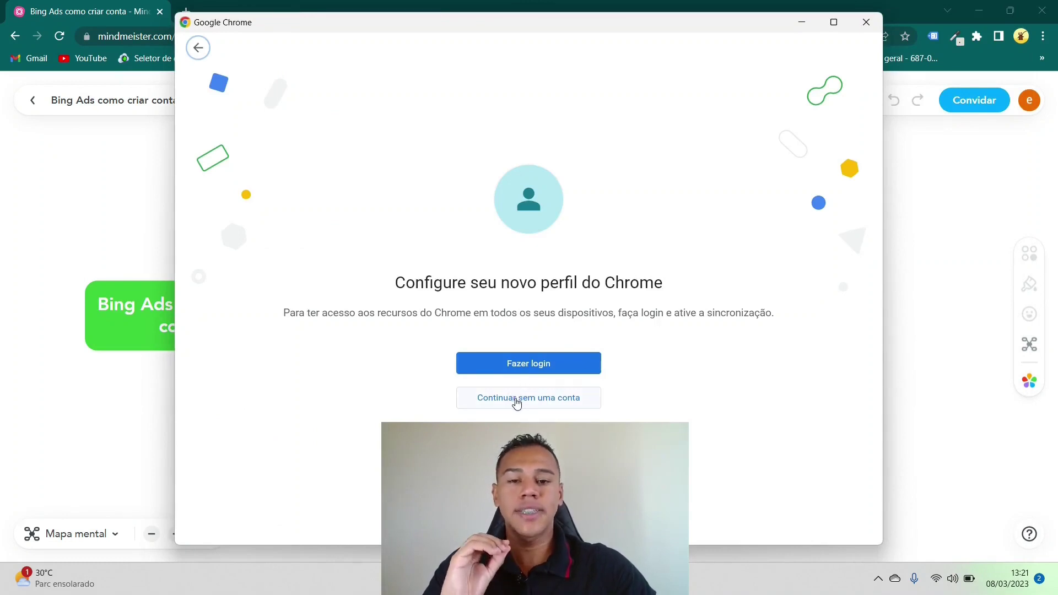
# Create a Chrome profile without an account, named for the user, with the black theme.
pyautogui.click(537, 400)
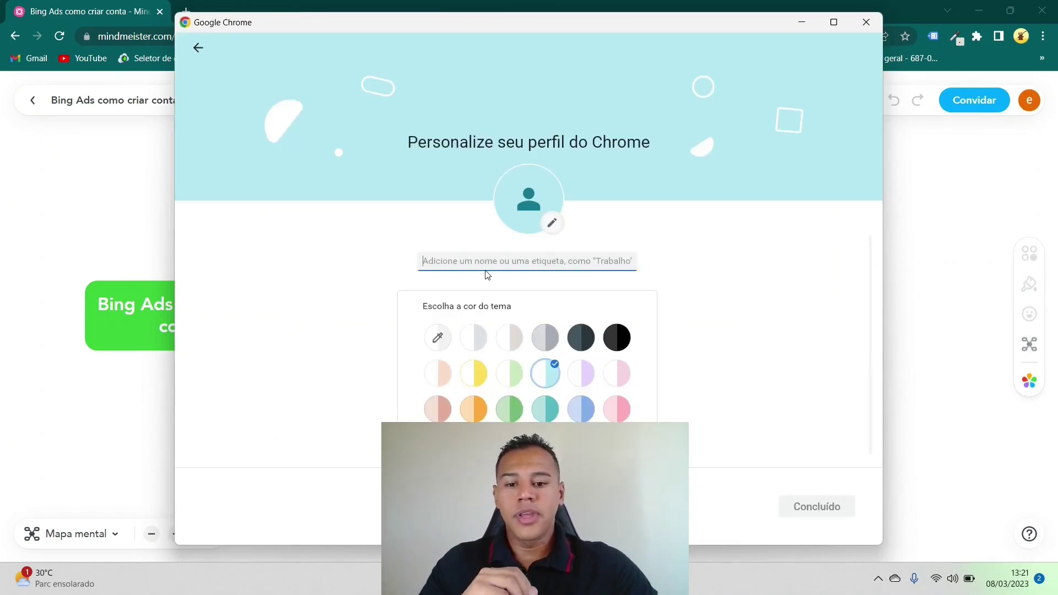
pyautogui.write('Edv')
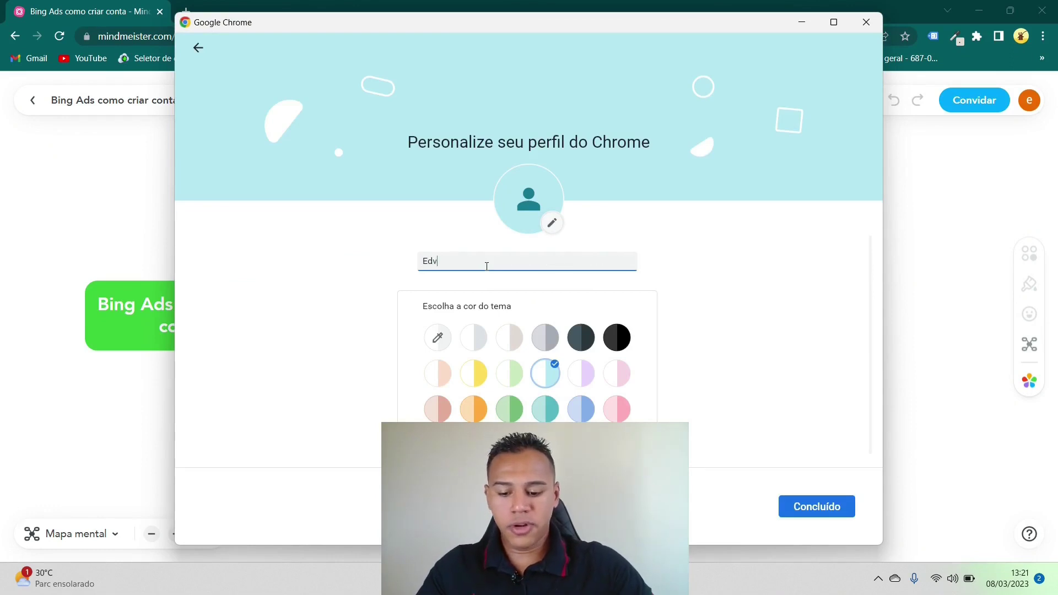
pyautogui.write('aldo Bing')
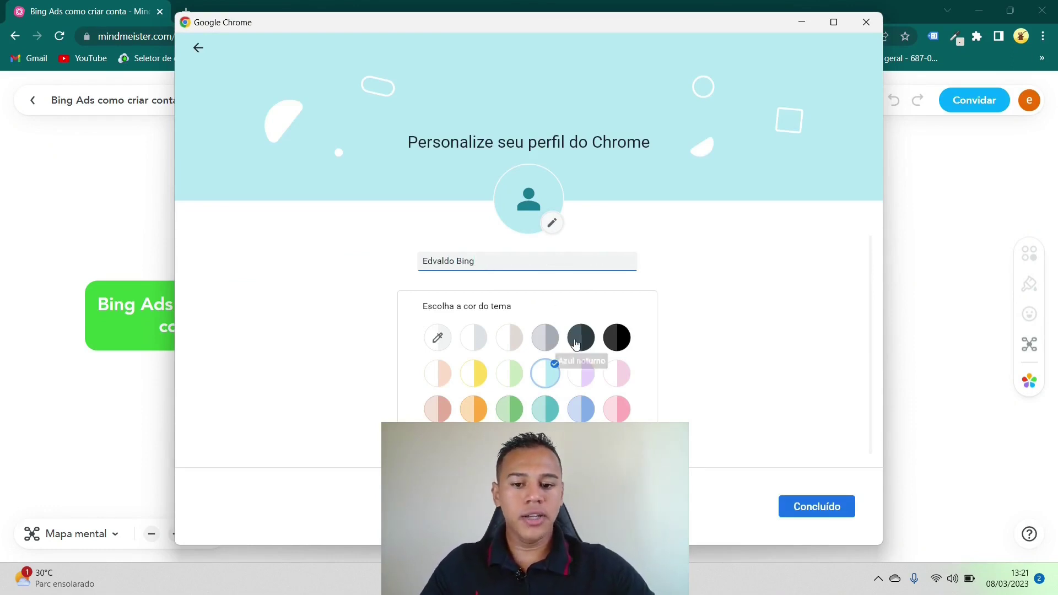
pyautogui.click(604, 341)
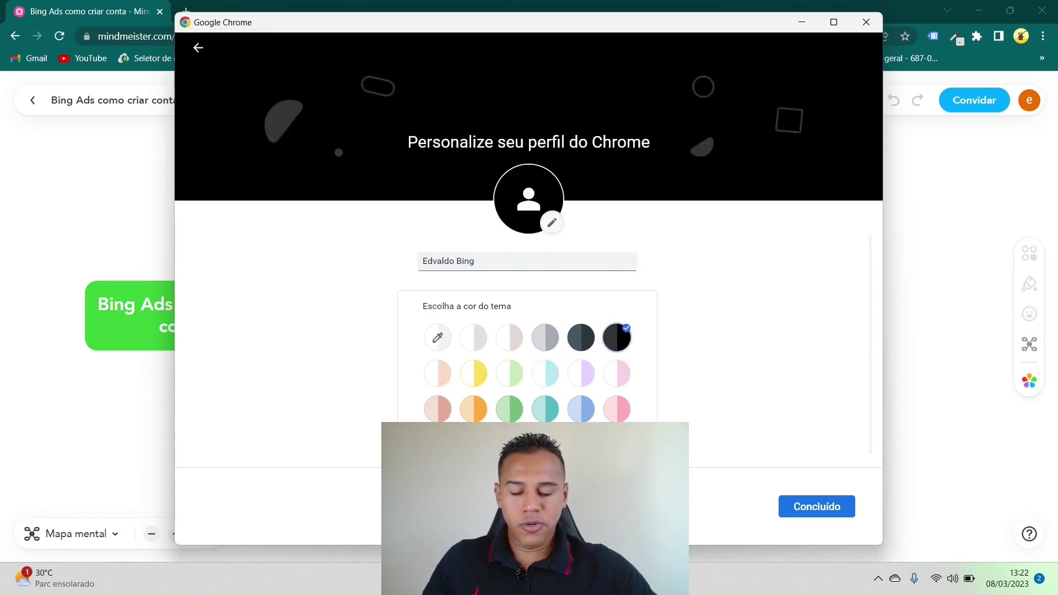
pyautogui.click(813, 513)
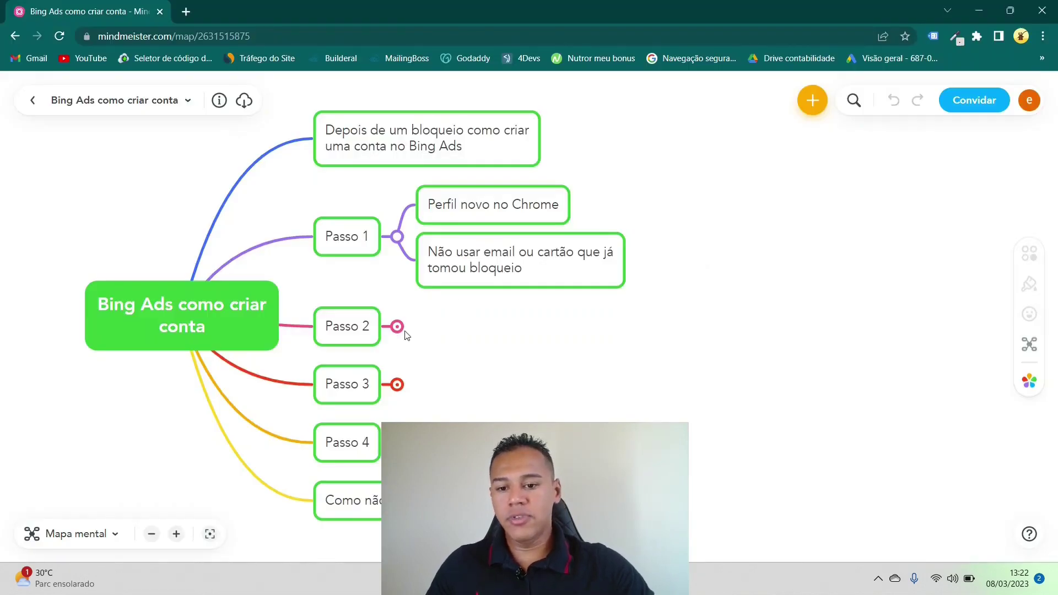
# Expand Passo 2 to reveal its e-mail notes and shift the map up and left.
pyautogui.click(397, 327)
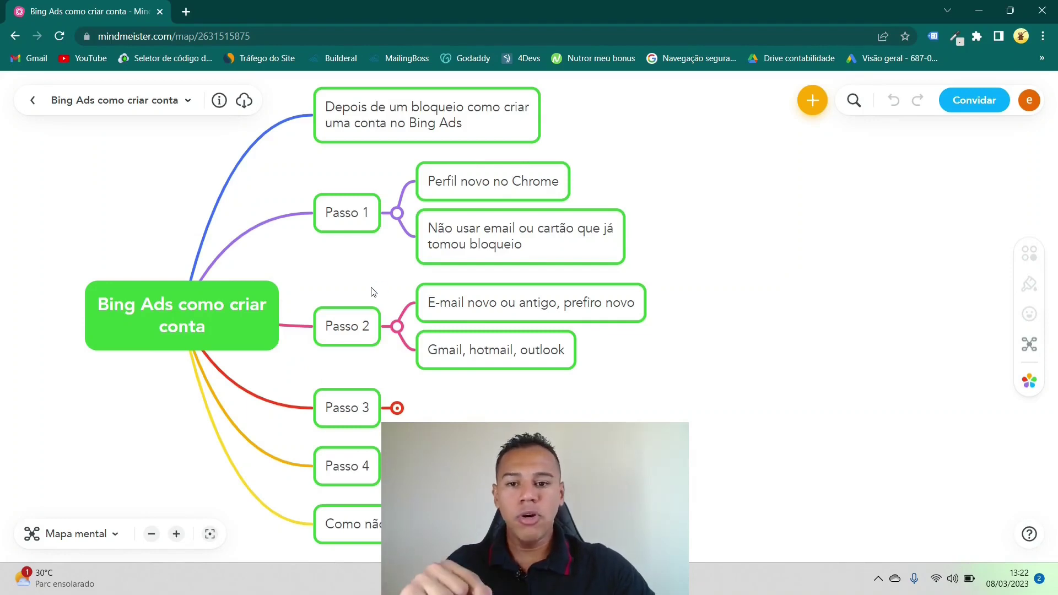
pyautogui.moveTo(373, 293); pyautogui.dragTo(298, 240)
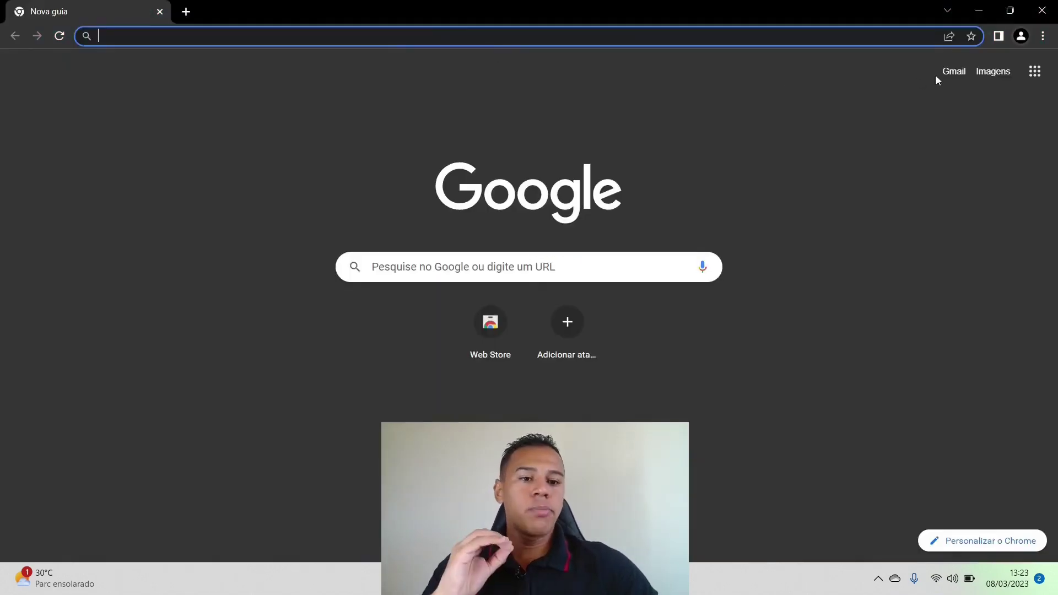
pyautogui.click(961, 75)
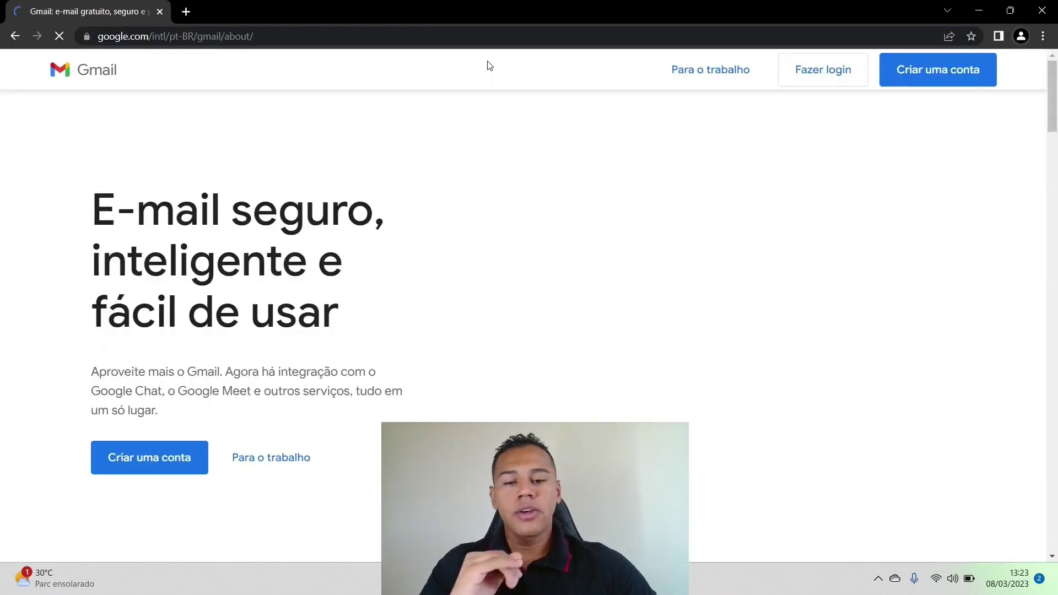
pyautogui.click(913, 74)
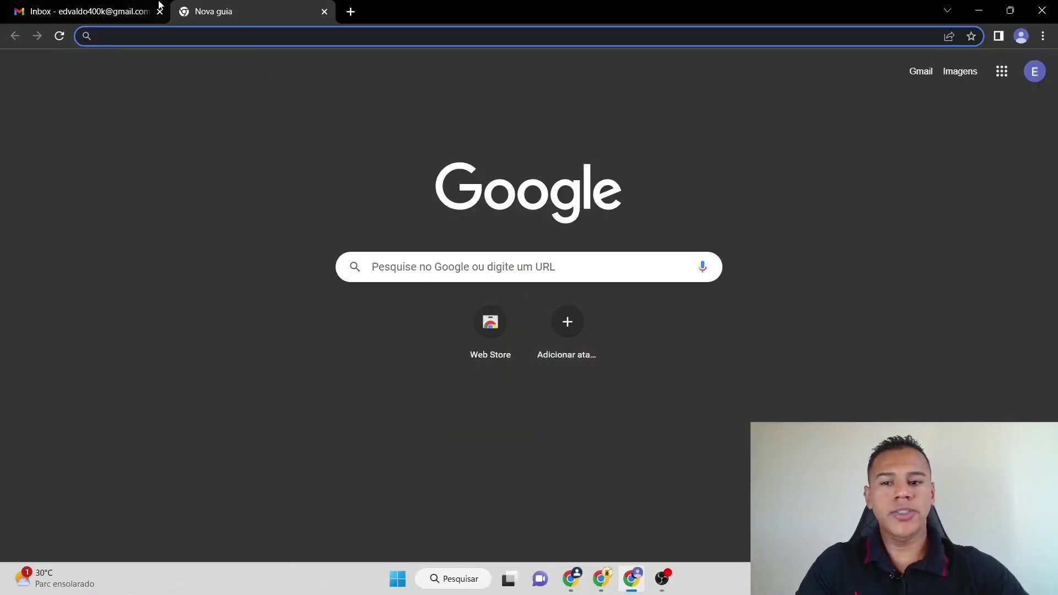
pyautogui.click(127, 7)
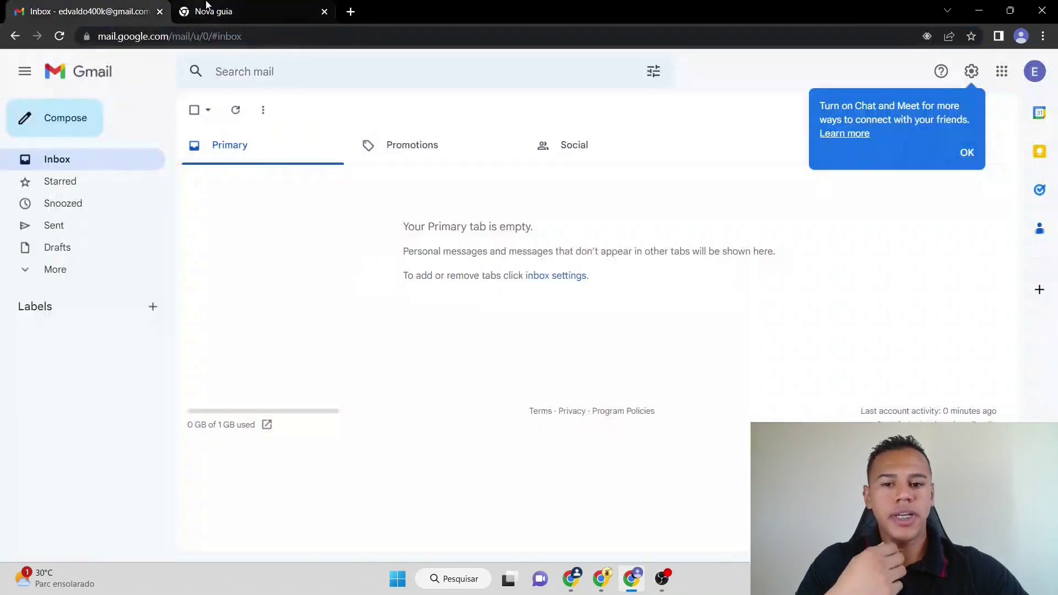
pyautogui.click(247, 5)
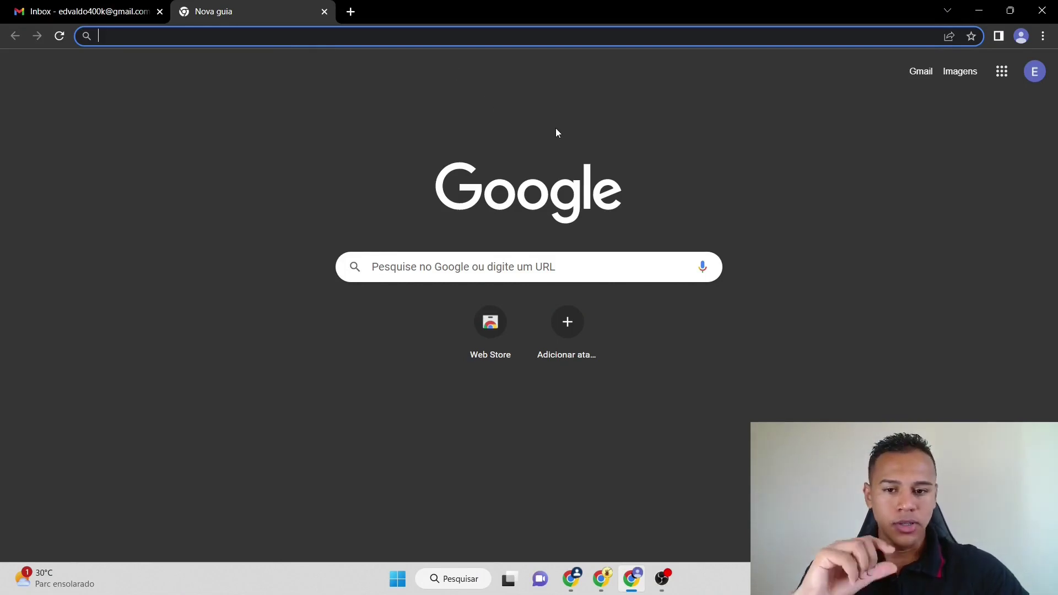
pyautogui.click(602, 580)
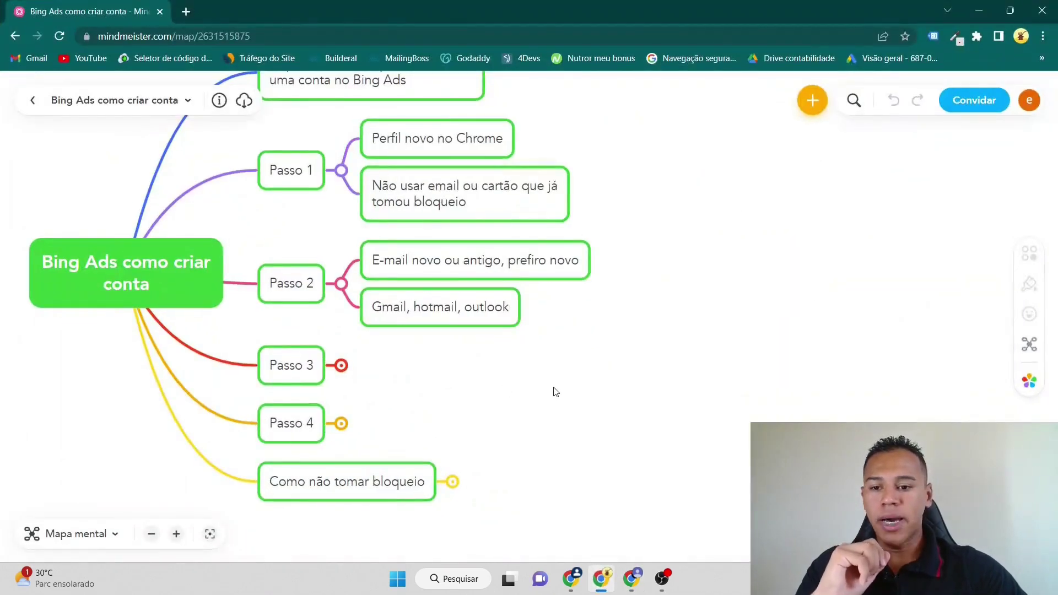
# Expand Passo 3 to show its real-data note, then bring up the new profile's blank tab.
pyautogui.moveTo(553, 390); pyautogui.dragTo(570, 321)
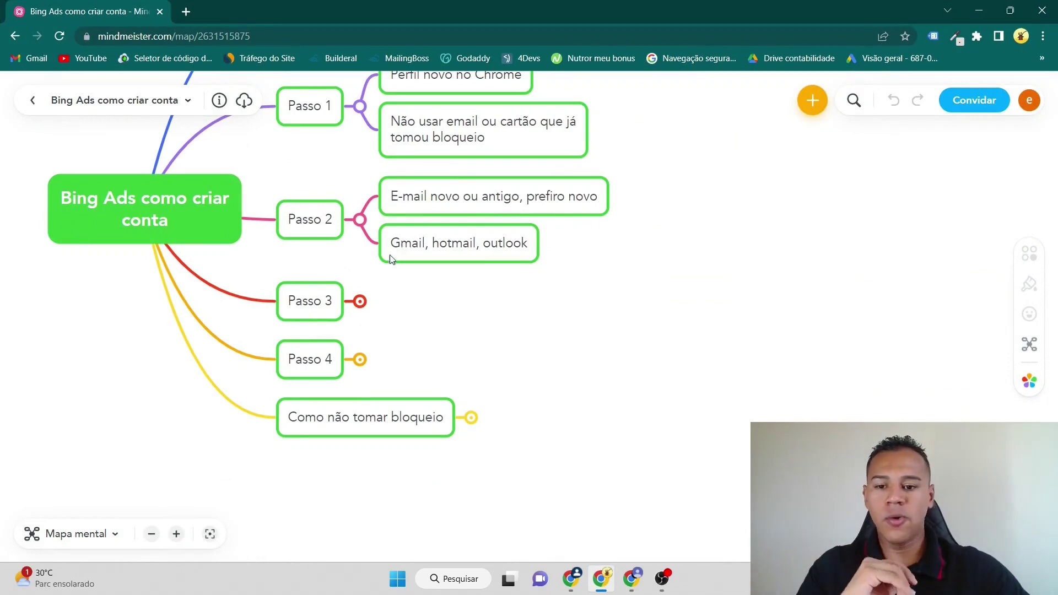
pyautogui.click(361, 300)
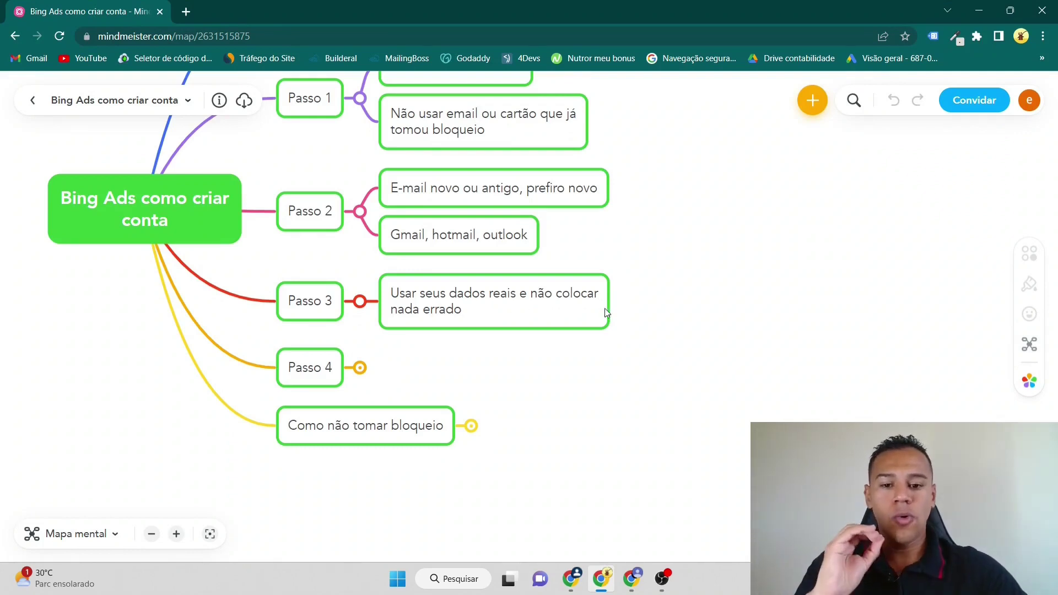
pyautogui.click(632, 579)
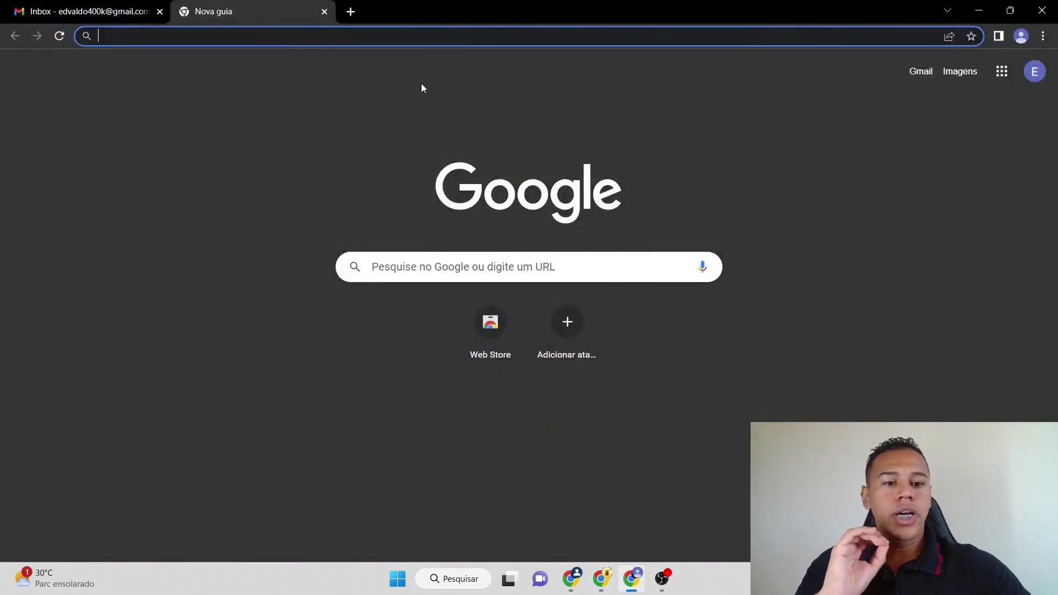
# Search Google for 'bing ads' and open the Microsoft Advertising site, accepting its cookies.
pyautogui.click(405, 35)
pyautogui.write('mi')
pyautogui.press('Escape')
pyautogui.write('bing')
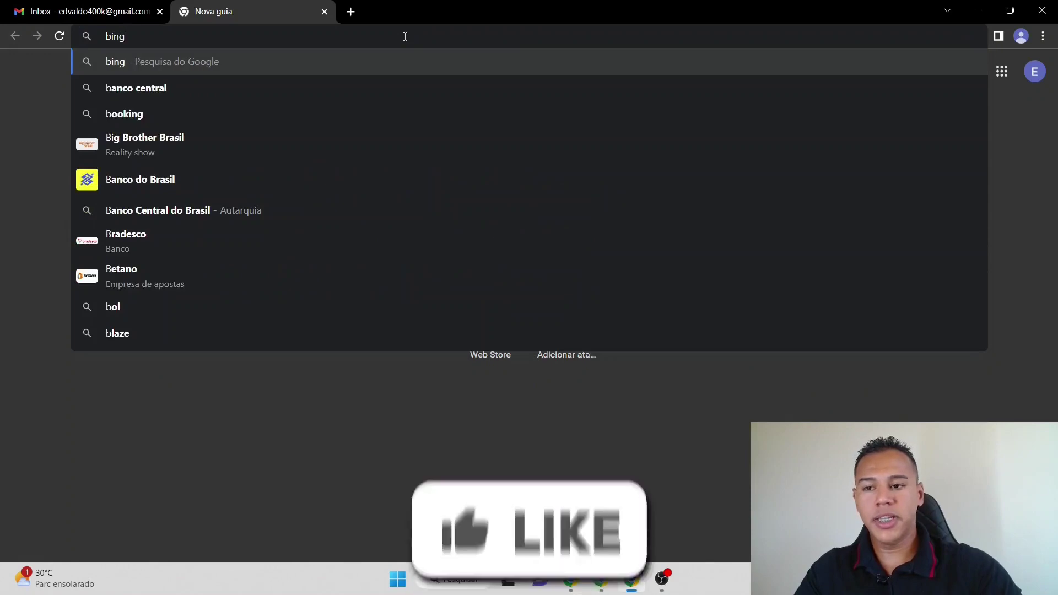
pyautogui.write(' ads')
pyautogui.press('Return')
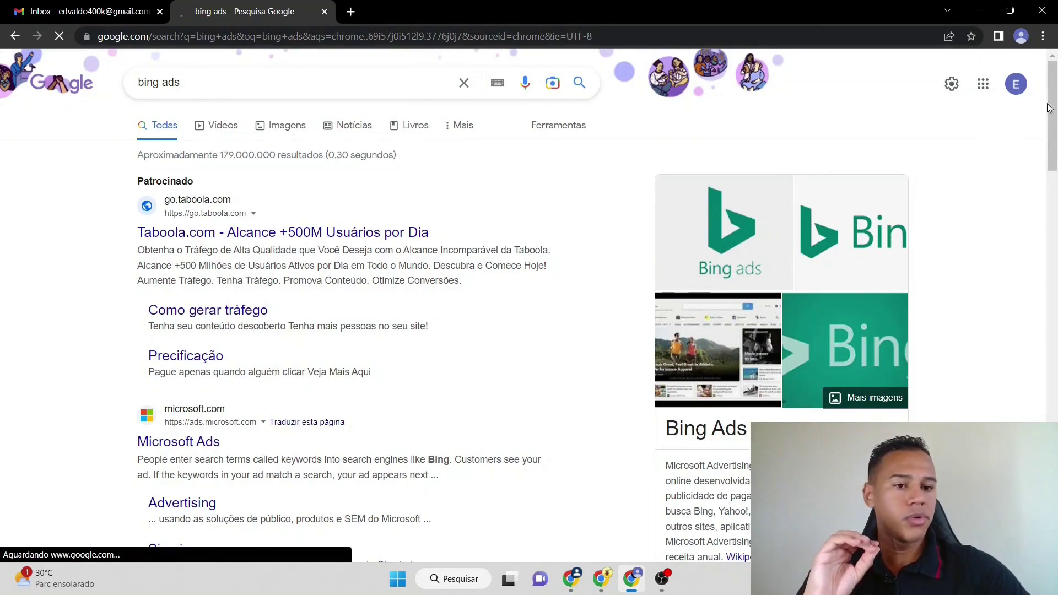
pyautogui.moveTo(1055, 122)
pyautogui.mouseDown()
pyautogui.moveTo(1048, 212)
pyautogui.moveTo(1046, 139)
pyautogui.mouseUp()
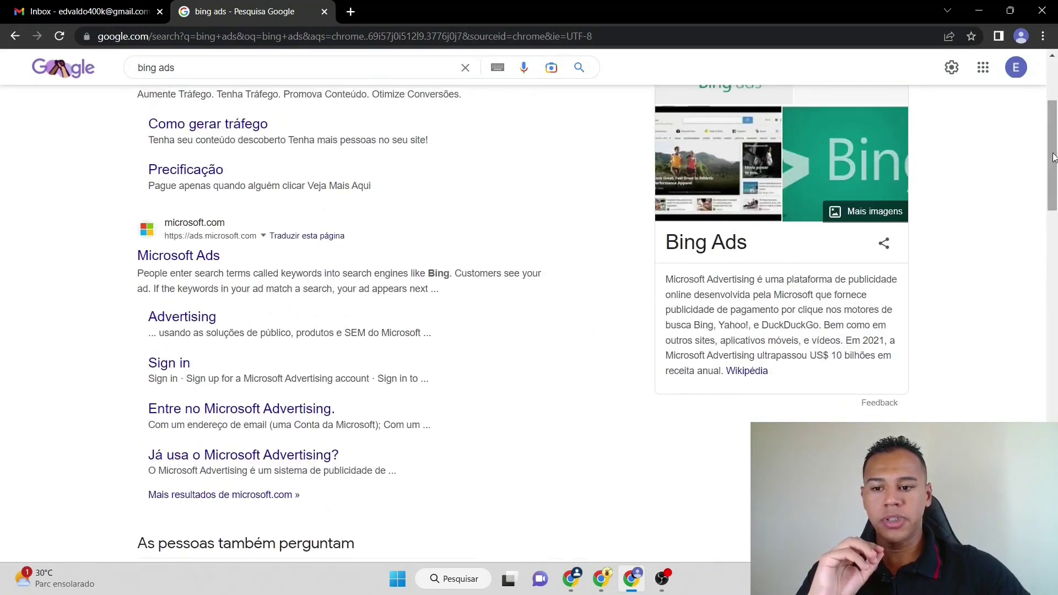
pyautogui.click(178, 256)
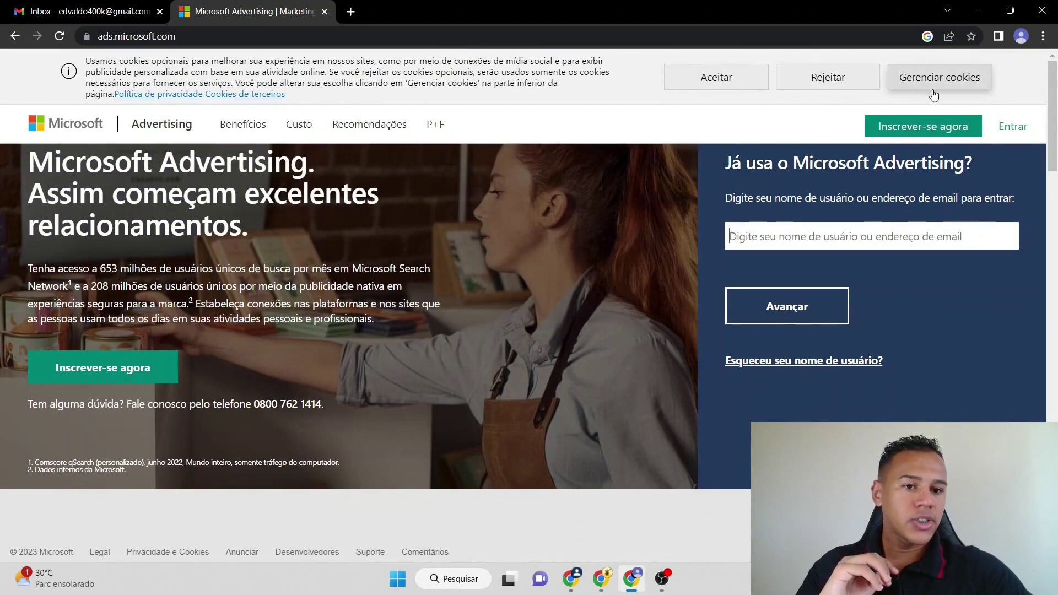
pyautogui.click(710, 79)
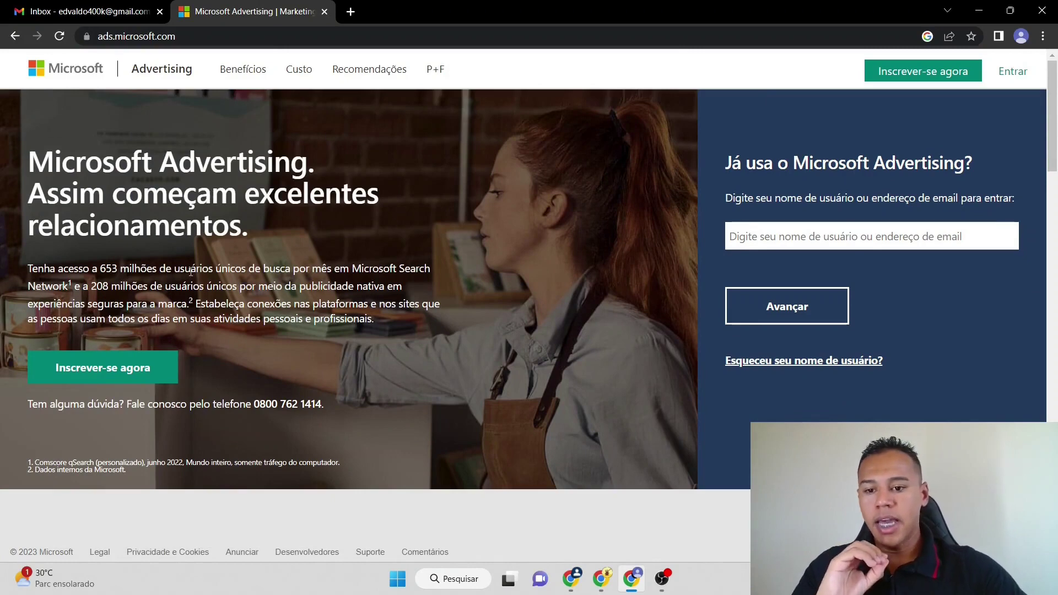
# Copy the ads.microsoft.com address and return to the MindMeister map.
pyautogui.click(220, 33)
pyautogui.hotkey('ctrl', 'c')
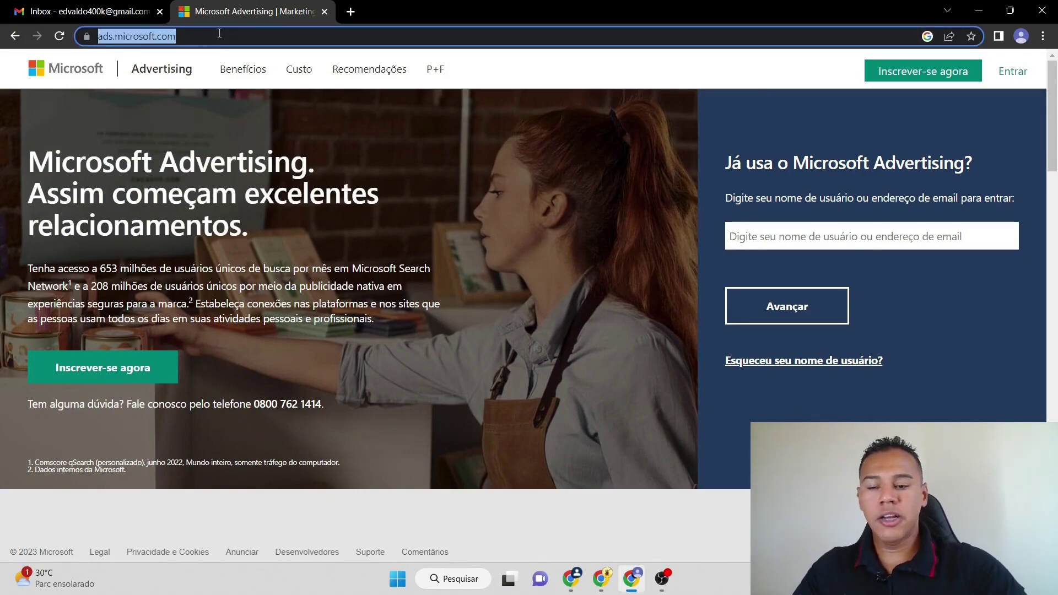
pyautogui.click(602, 582)
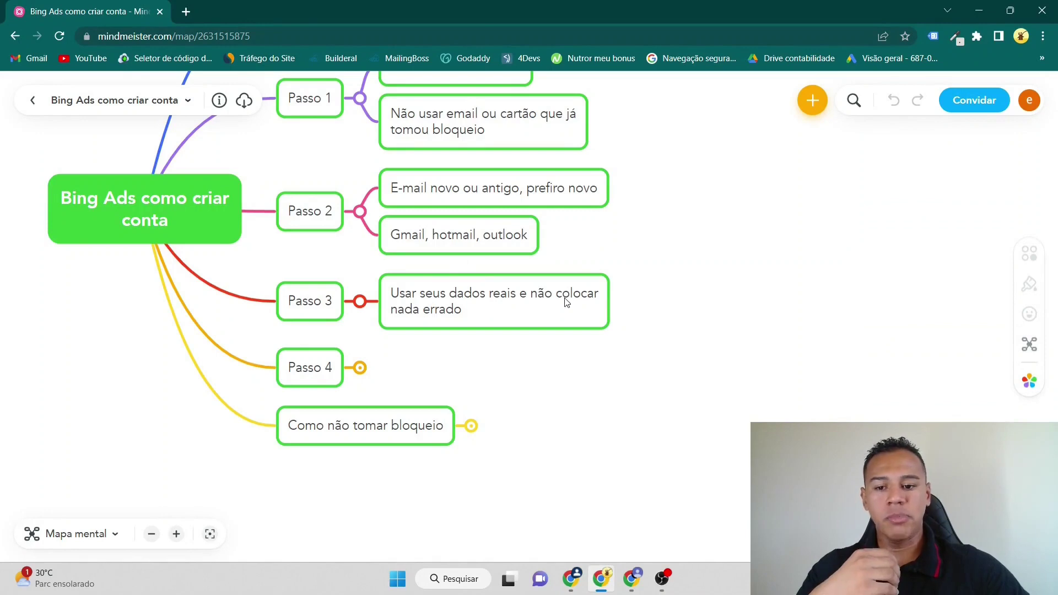
pyautogui.click(602, 305)
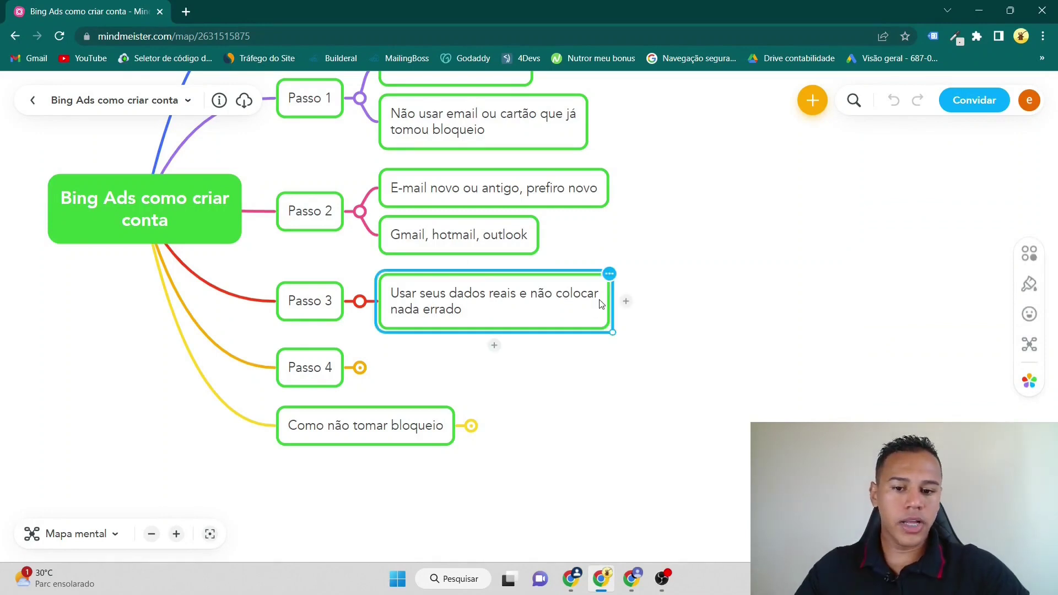
pyautogui.hotkey('ctrl', 'v')
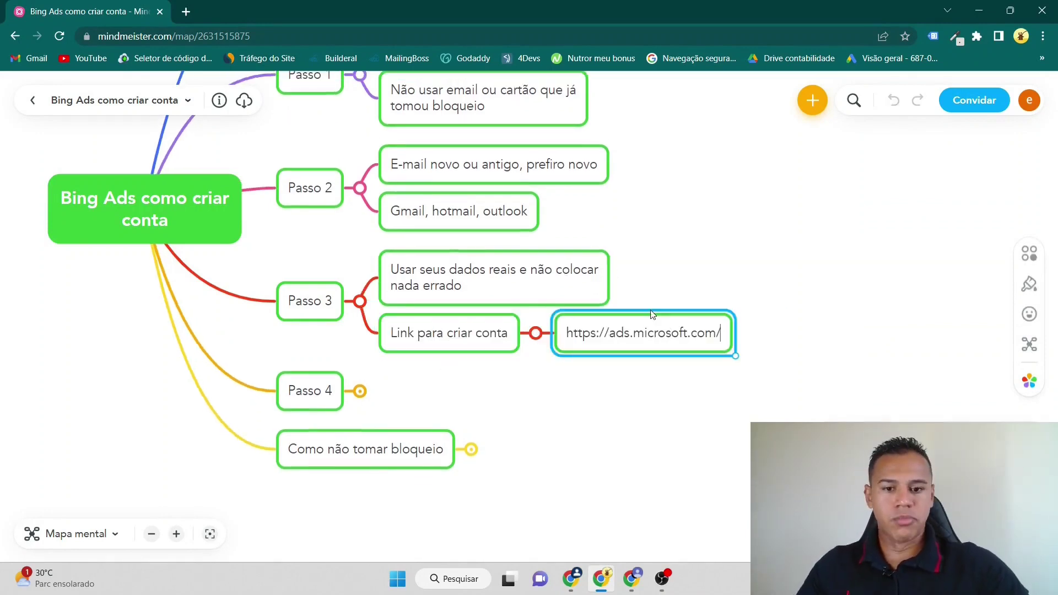
pyautogui.click(678, 293)
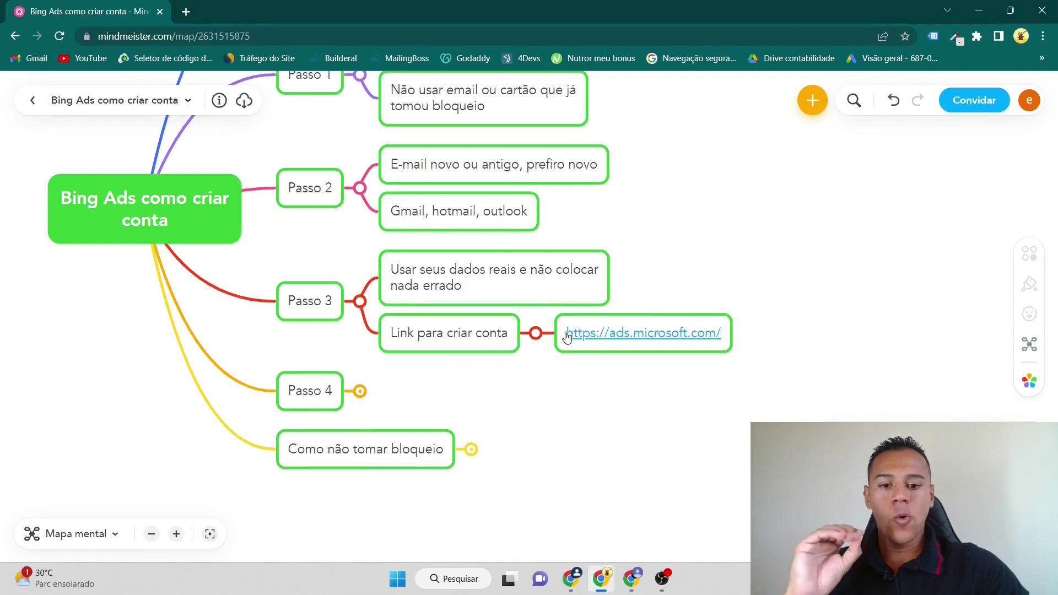
pyautogui.click(606, 333)
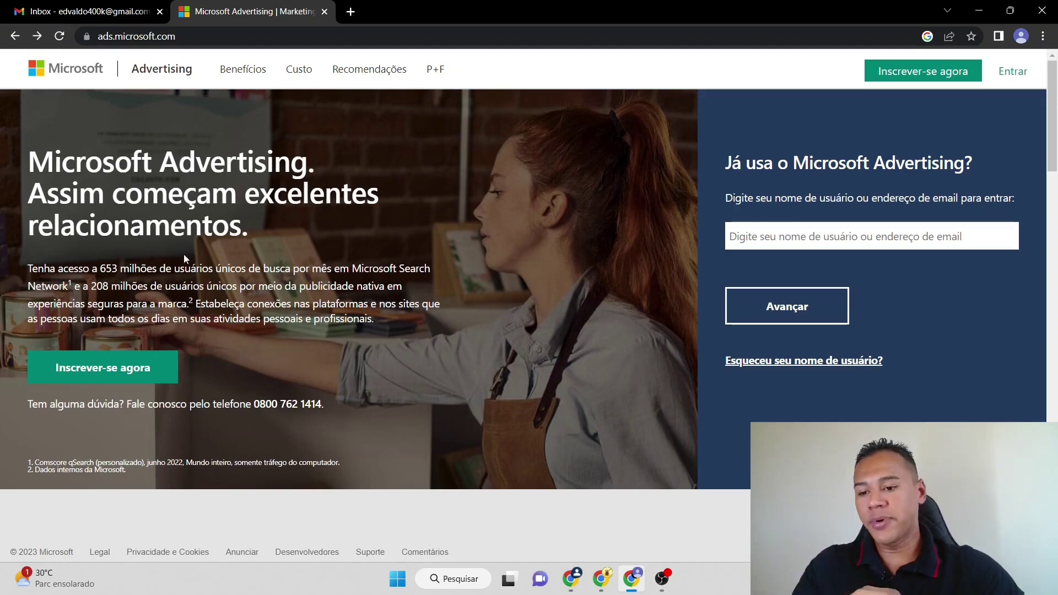
# Begin the Microsoft Advertising signup by creating a new Microsoft account with e-mail and password.
pyautogui.click(101, 377)
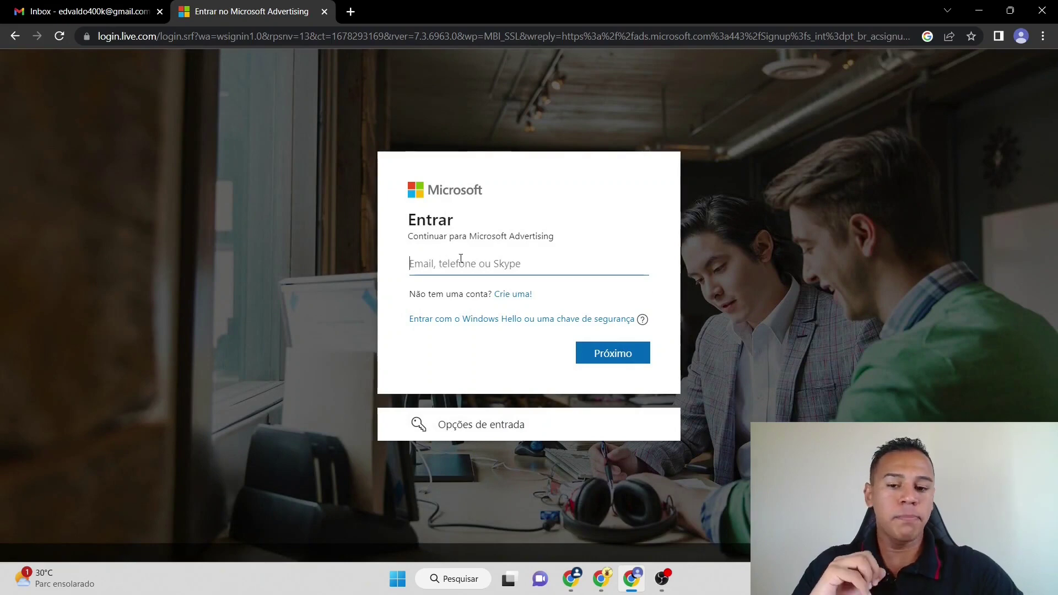
pyautogui.click(517, 295)
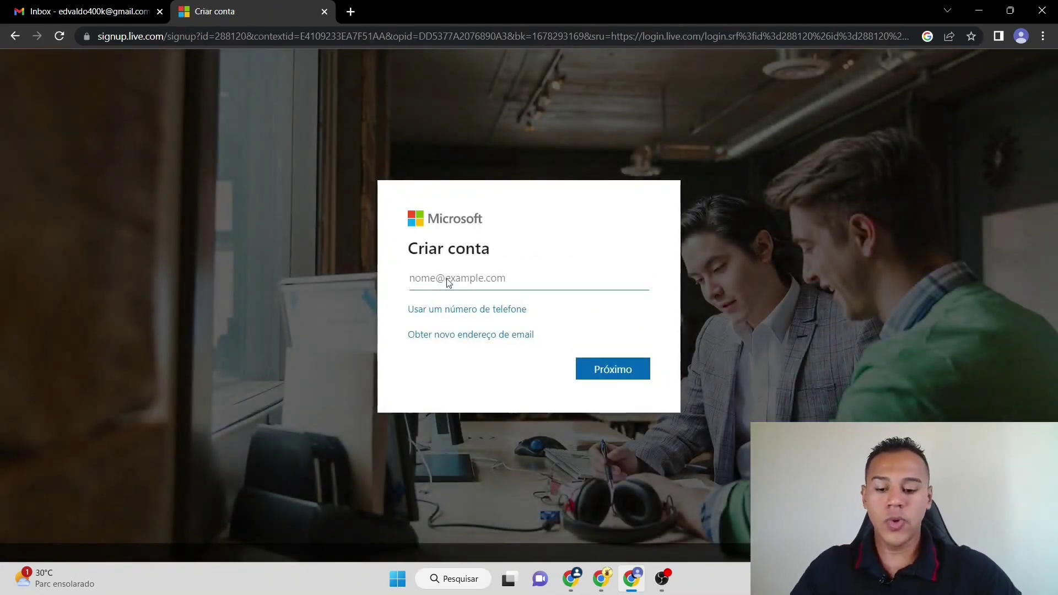
pyautogui.write('edvald')
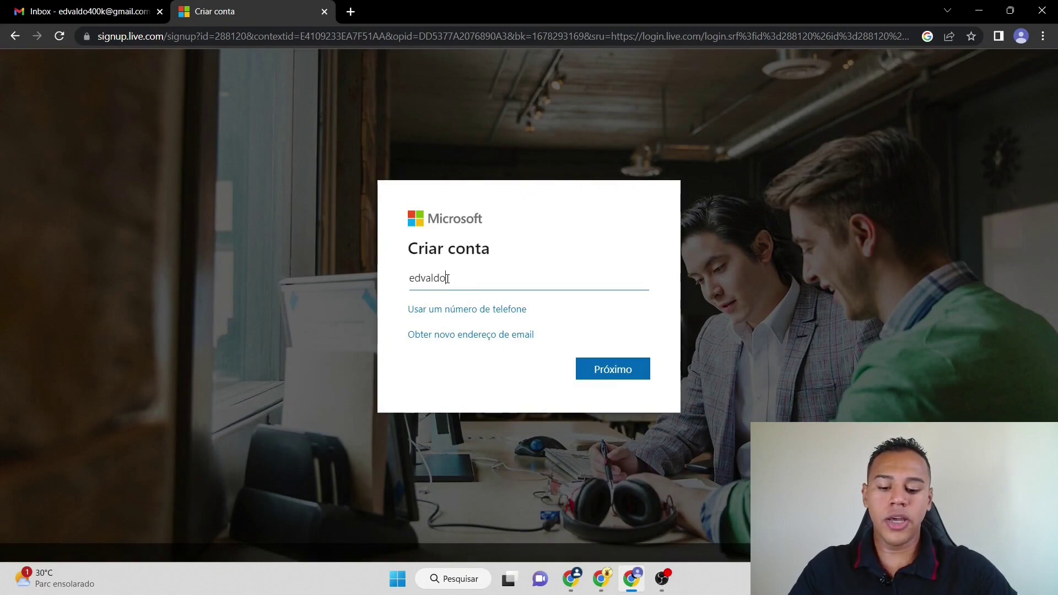
pyautogui.write('o')
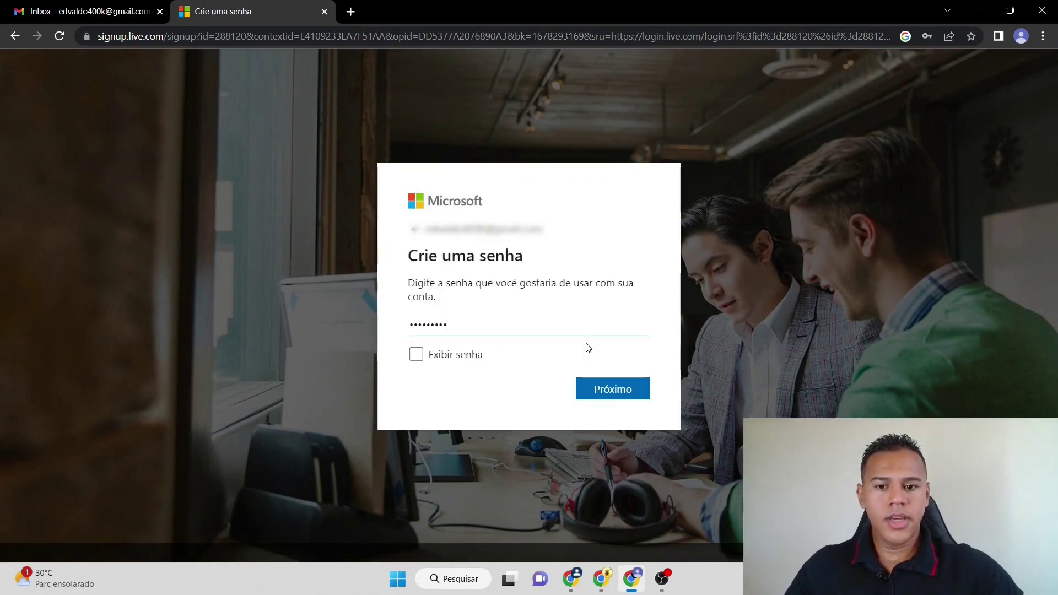
pyautogui.click(618, 390)
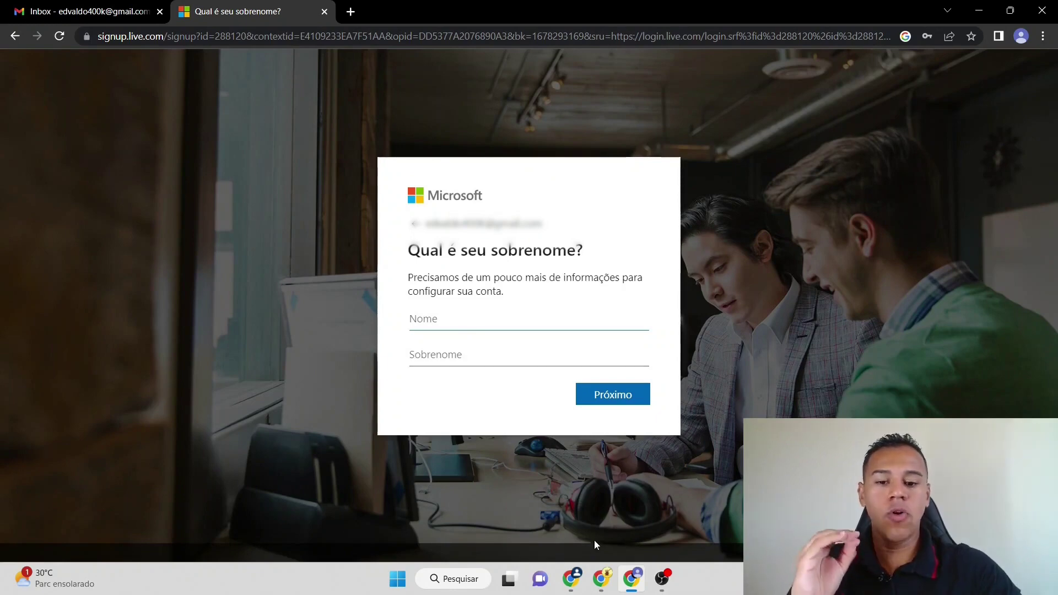
# Enter the first and last name and advance the signup to e-mail verification.
pyautogui.click(602, 578)
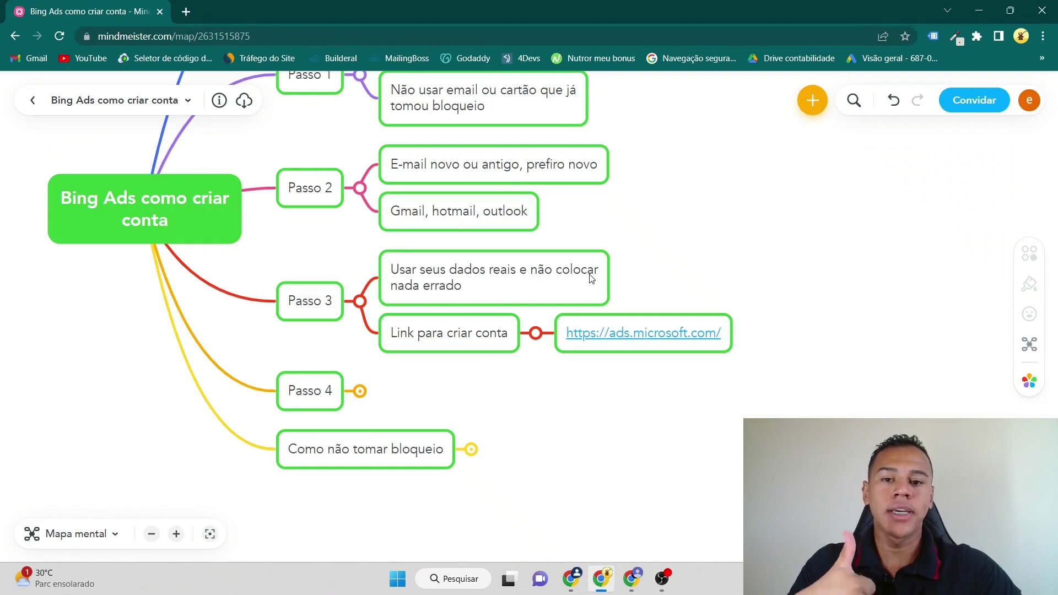
pyautogui.click(632, 579)
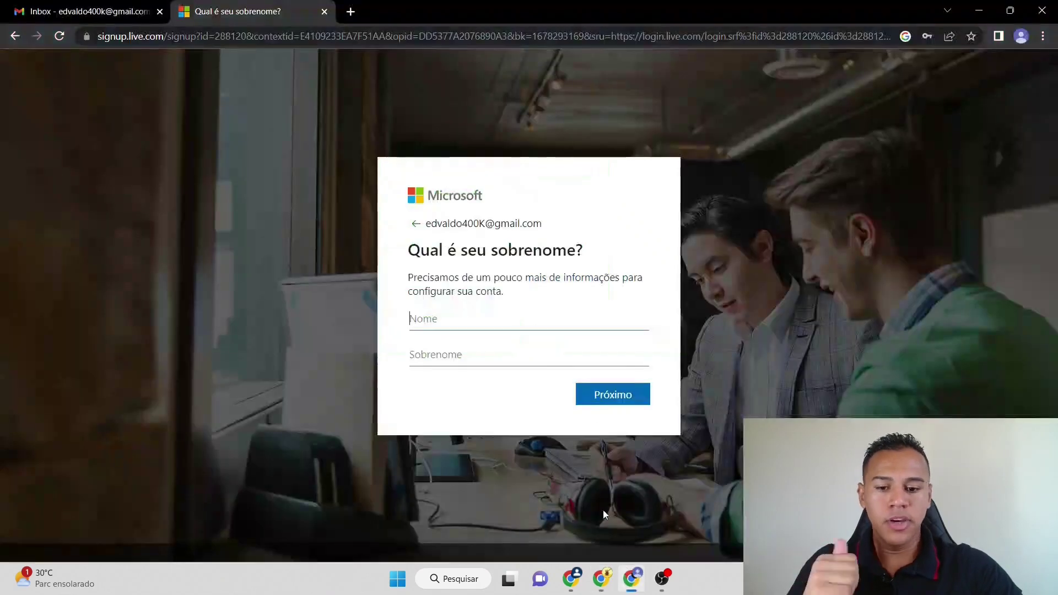
pyautogui.click(533, 341)
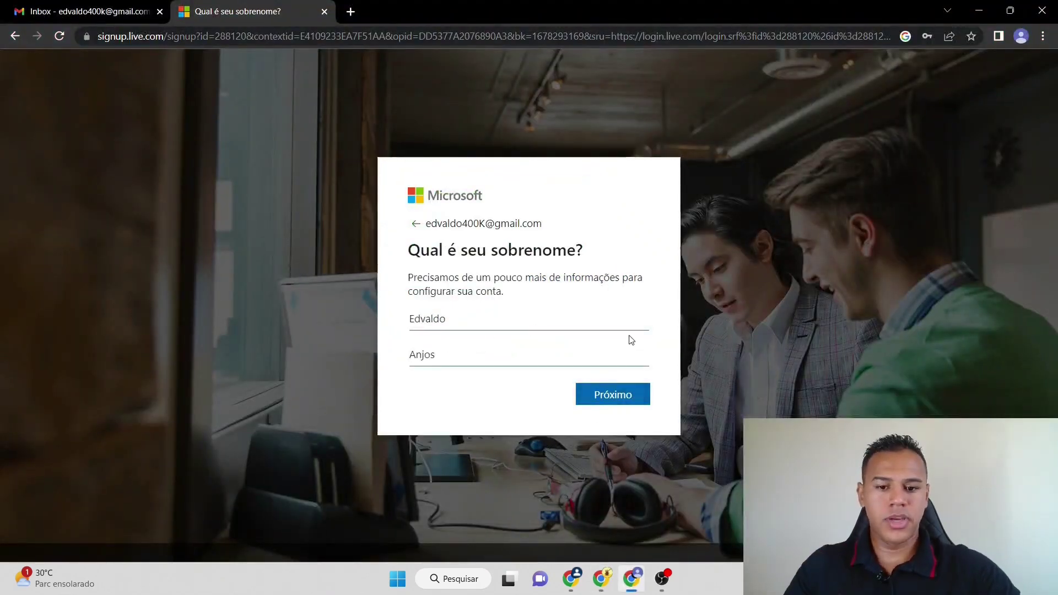
pyautogui.press('Return')
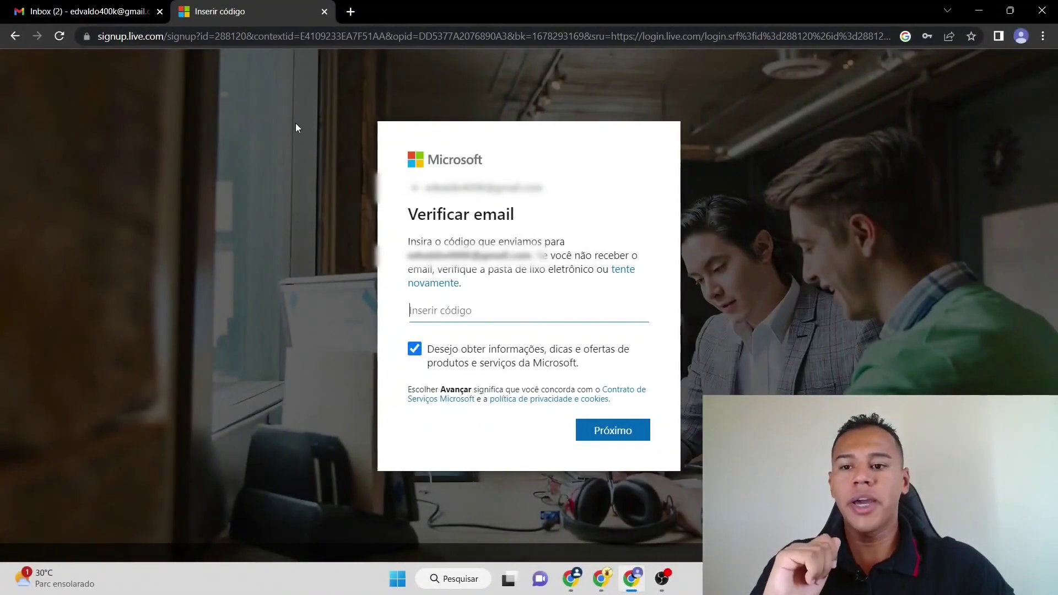
pyautogui.click(117, 5)
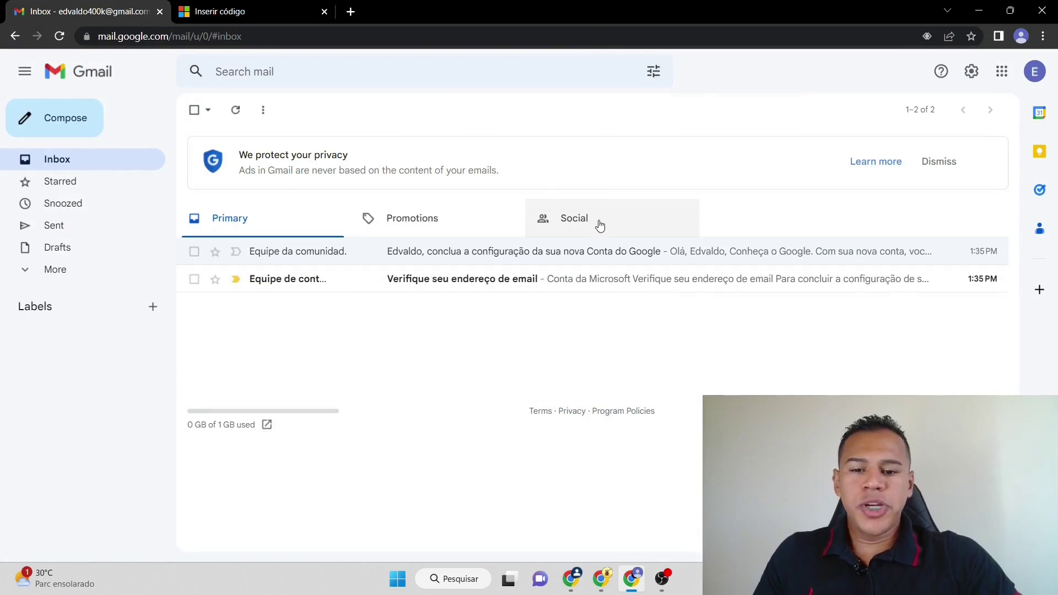
# Copy the security code from Microsoft's Gmail verification message into the Inserir código field.
pyautogui.click(582, 284)
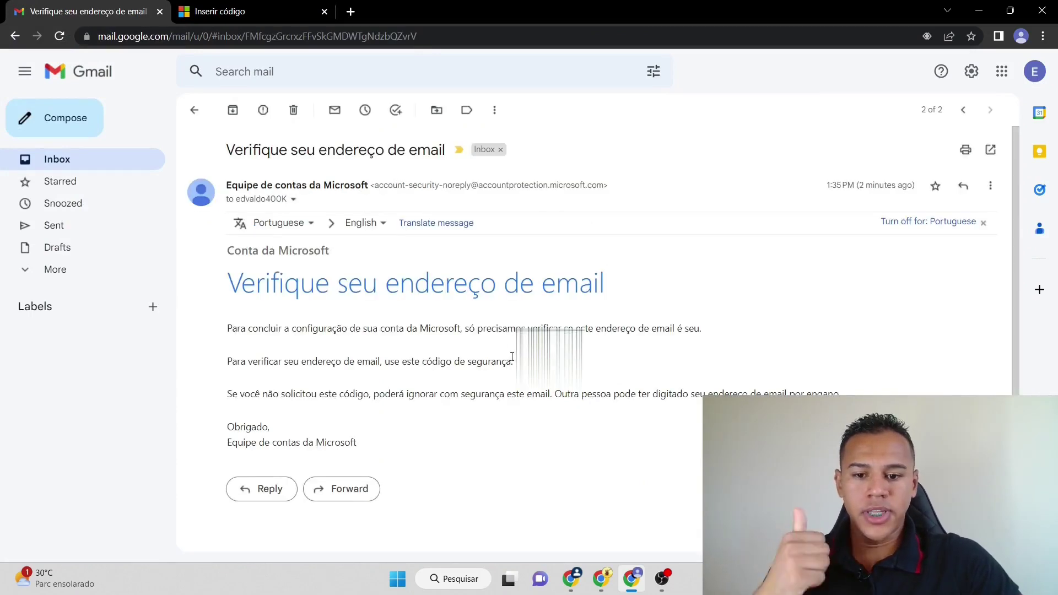
pyautogui.moveTo(515, 359); pyautogui.dragTo(577, 362)
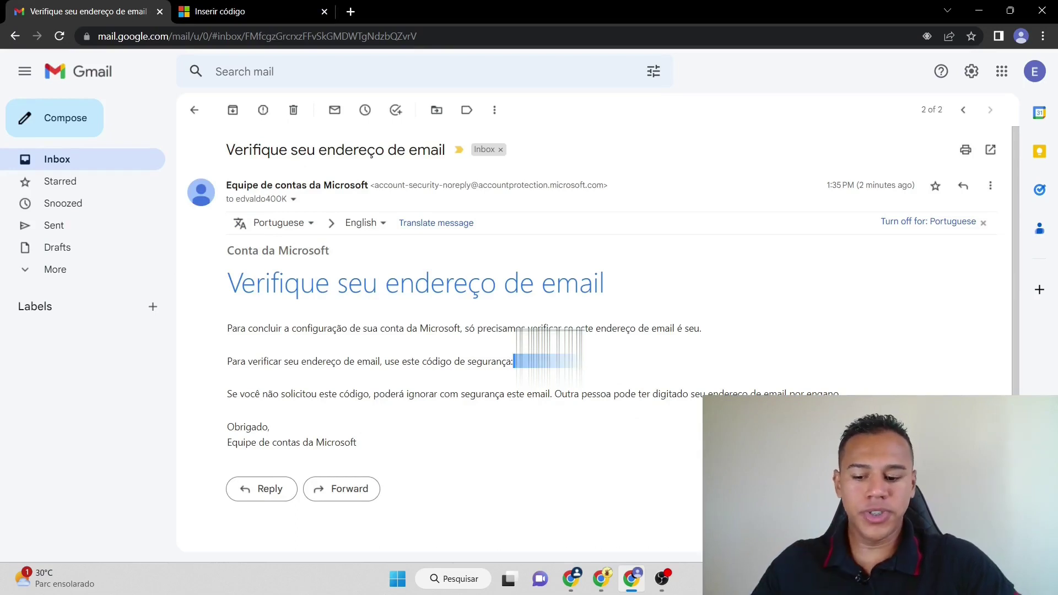
pyautogui.click(237, 11)
pyautogui.click(424, 300)
pyautogui.hotkey('ctrl', 'v')
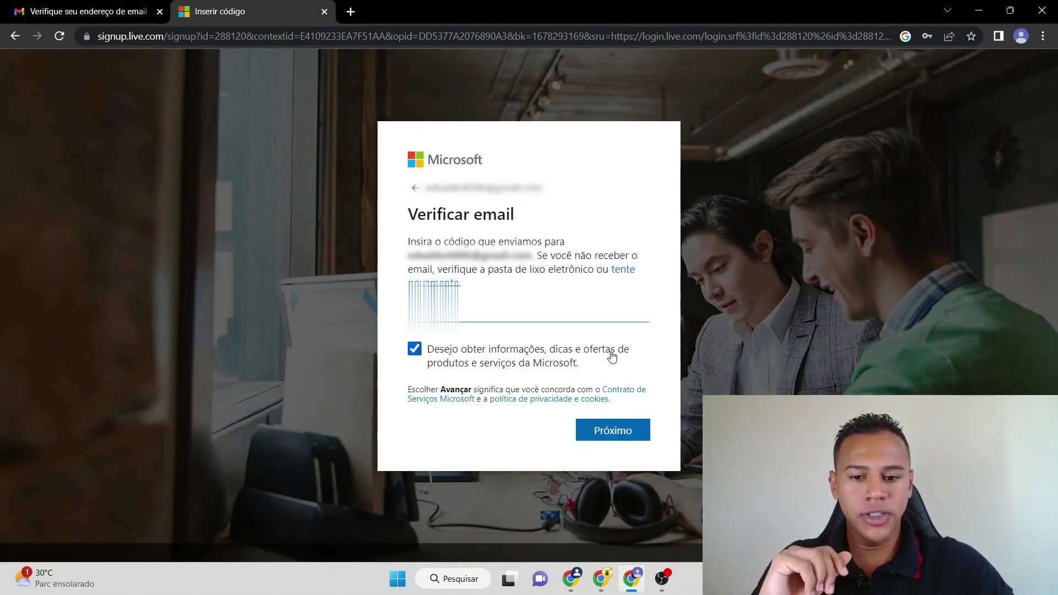
# Opt out of Microsoft's information and offers, then submit the verification code.
pyautogui.click(419, 353)
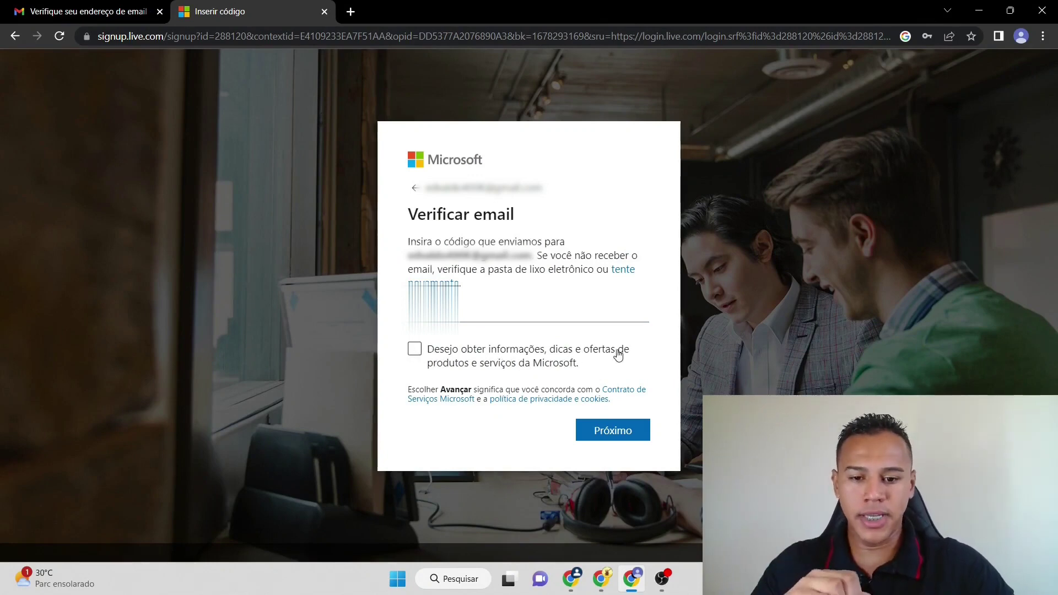
pyautogui.click(625, 436)
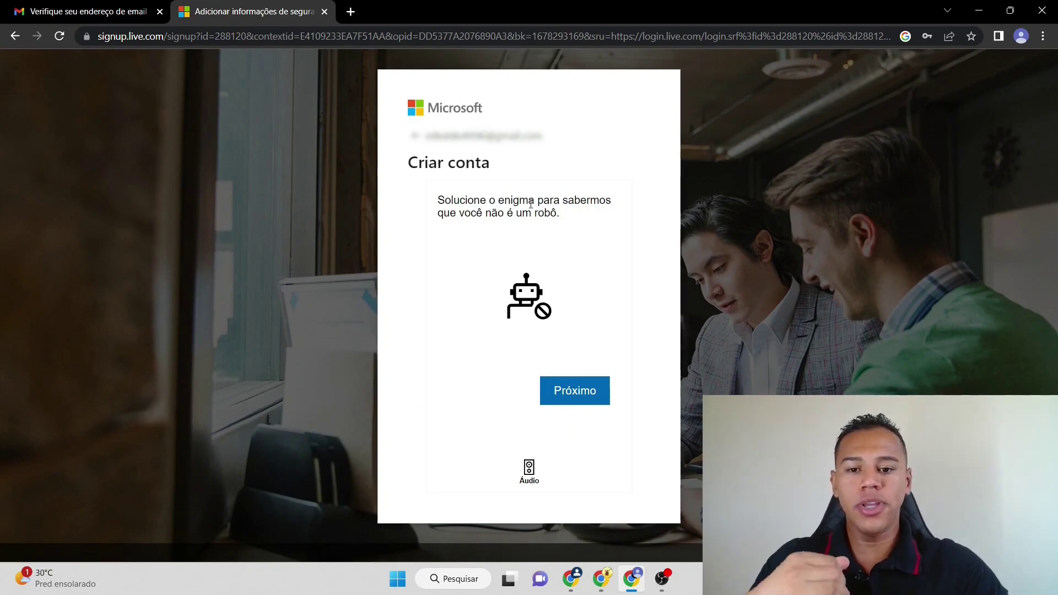
# Start the robot-check puzzle and pick the square showing two identical objects.
pyautogui.click(569, 398)
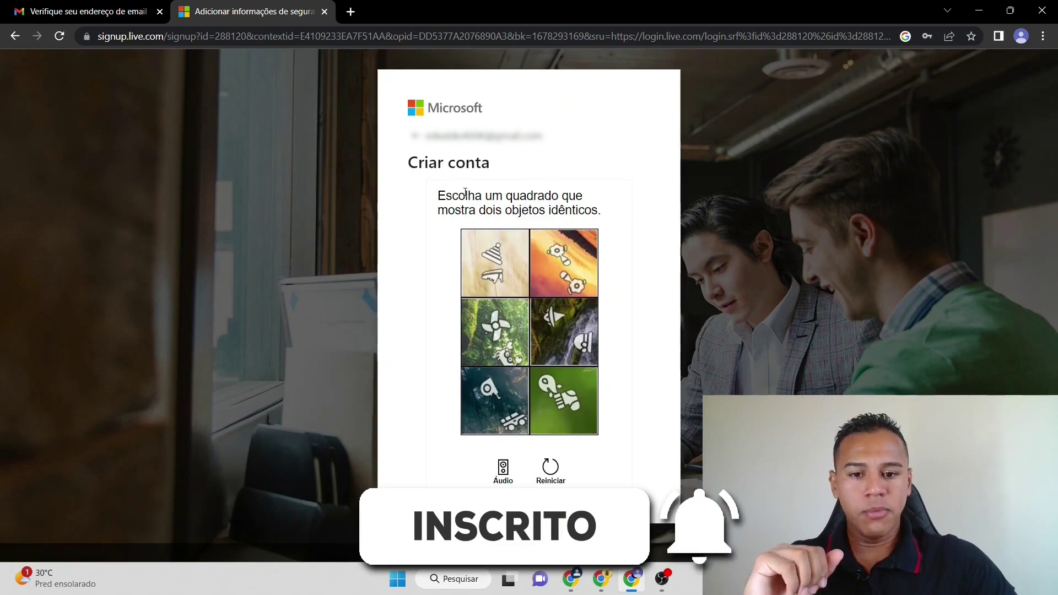
pyautogui.moveTo(459, 195); pyautogui.dragTo(565, 215)
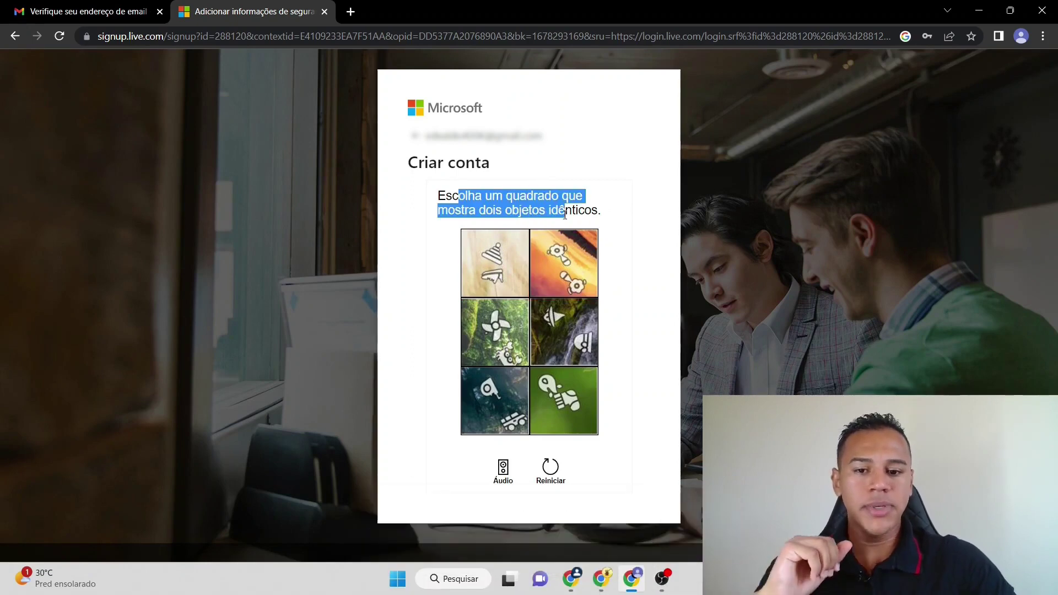
pyautogui.click(624, 214)
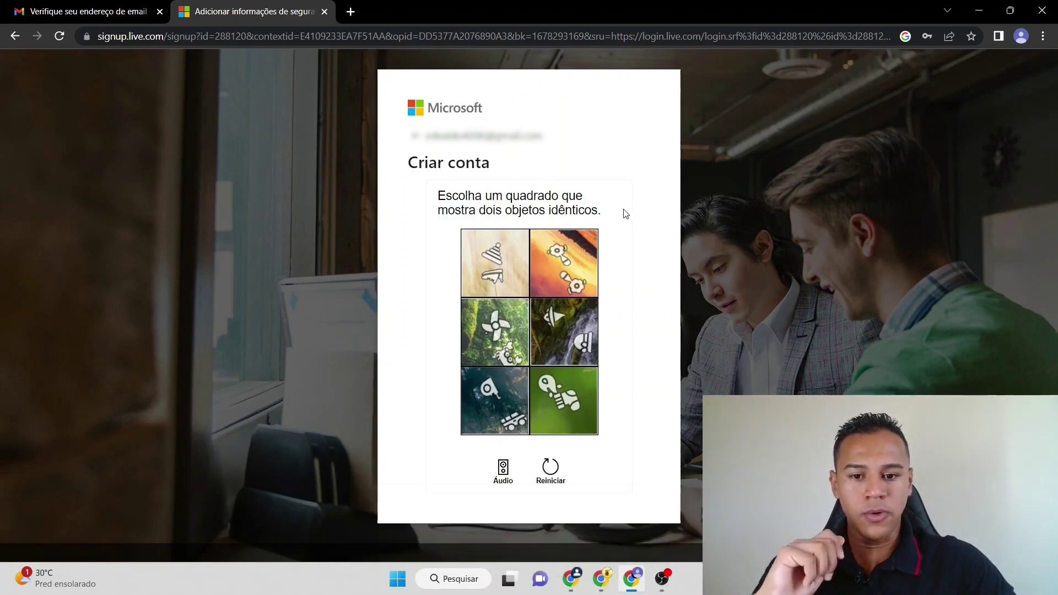
pyautogui.click(566, 263)
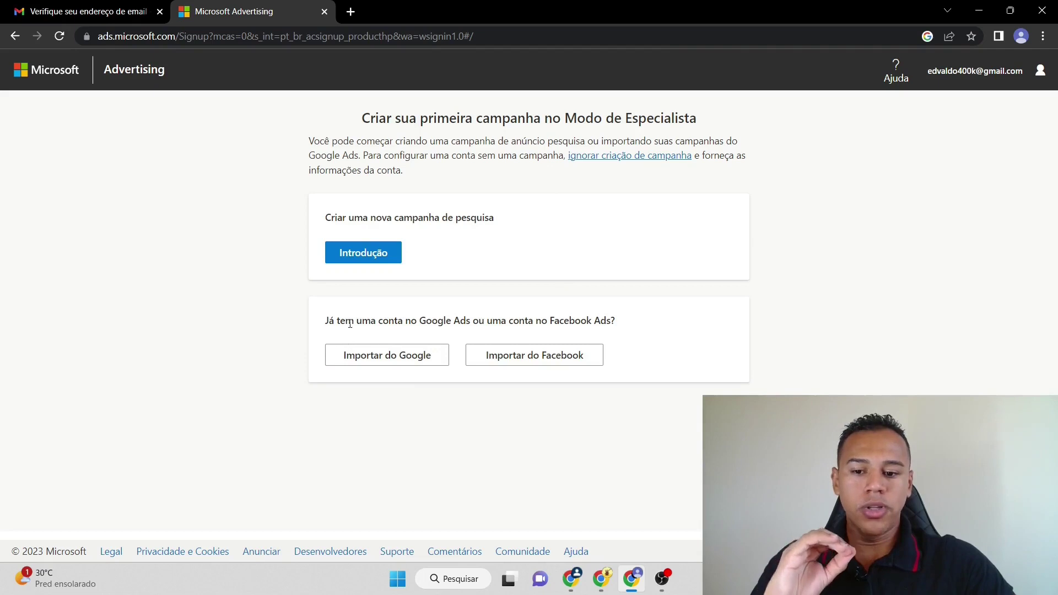
# Review the first-campaign page text, then skip campaign creation via 'ignorar criação de campanha'.
pyautogui.moveTo(349, 320); pyautogui.dragTo(623, 327)
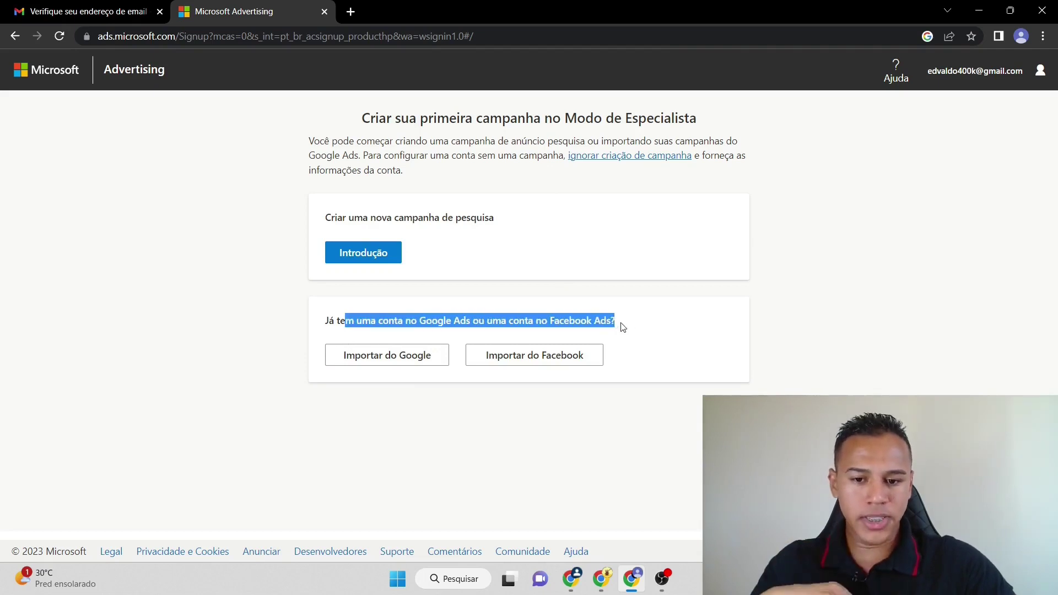
pyautogui.moveTo(346, 322); pyautogui.dragTo(417, 334)
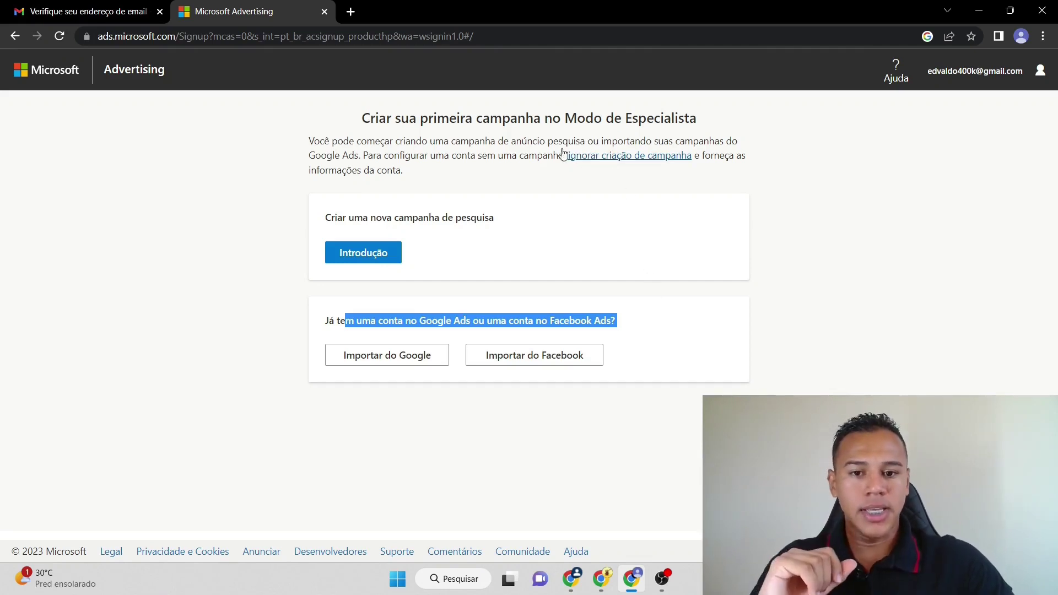
pyautogui.click(389, 119)
pyautogui.moveTo(389, 119); pyautogui.dragTo(745, 129)
pyautogui.click(617, 115)
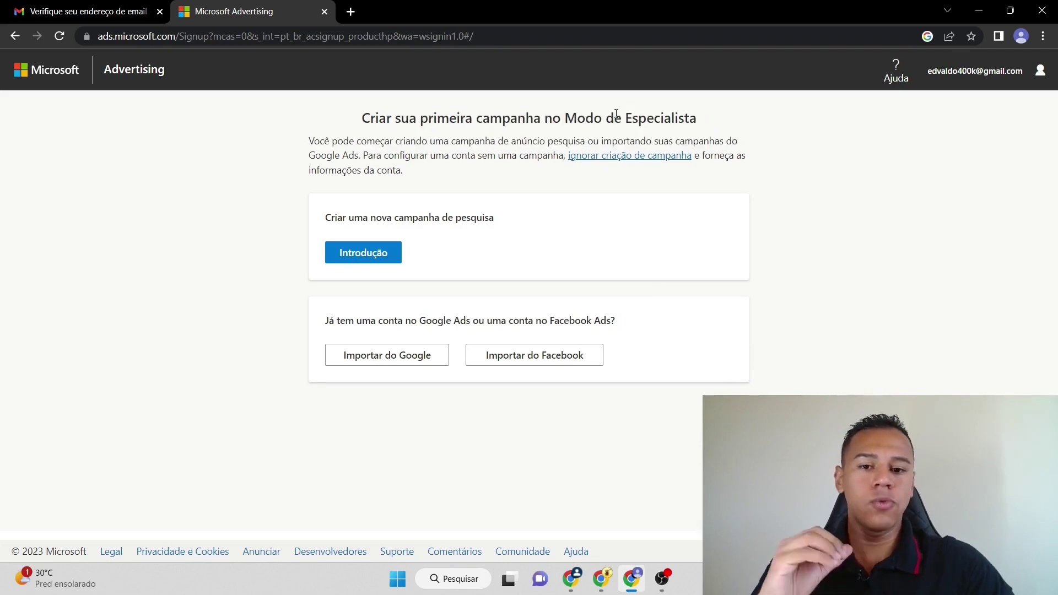
pyautogui.click(611, 157)
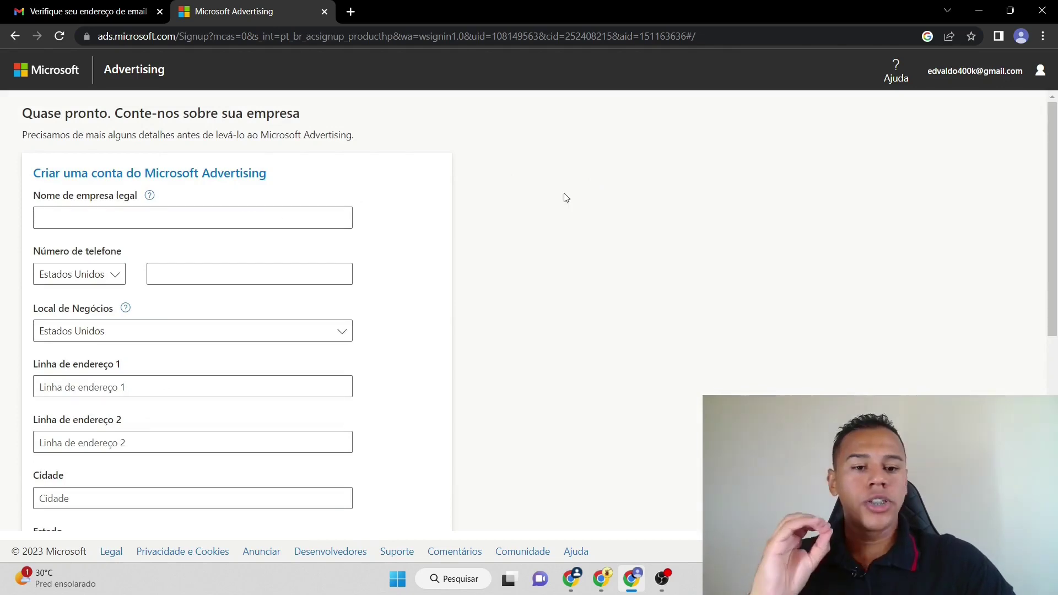
# Enter the legal company name and set the phone country code to Brasil (+55).
pyautogui.click(104, 209)
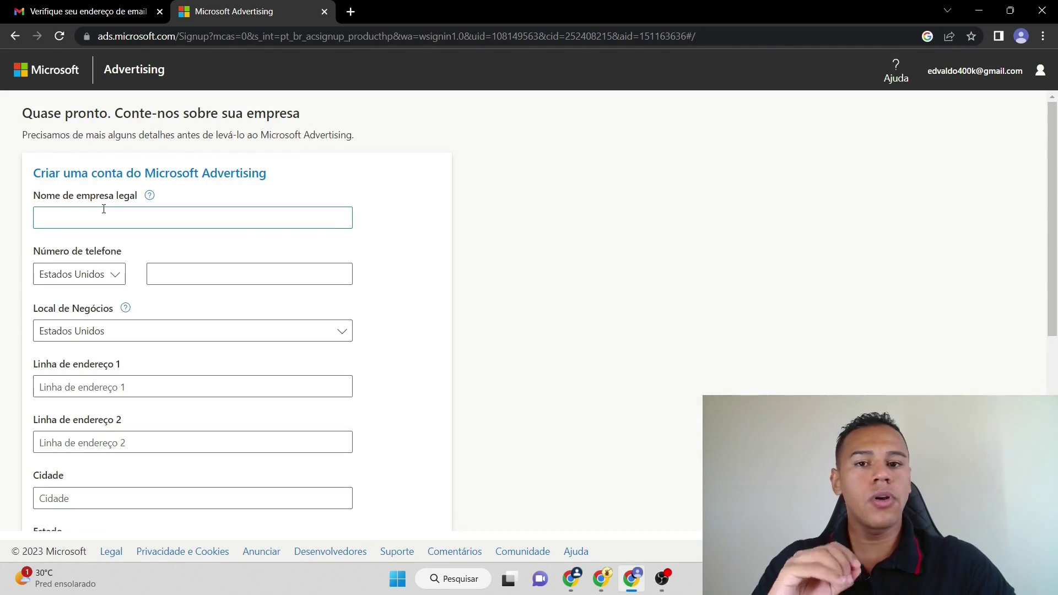
pyautogui.write('Ed')
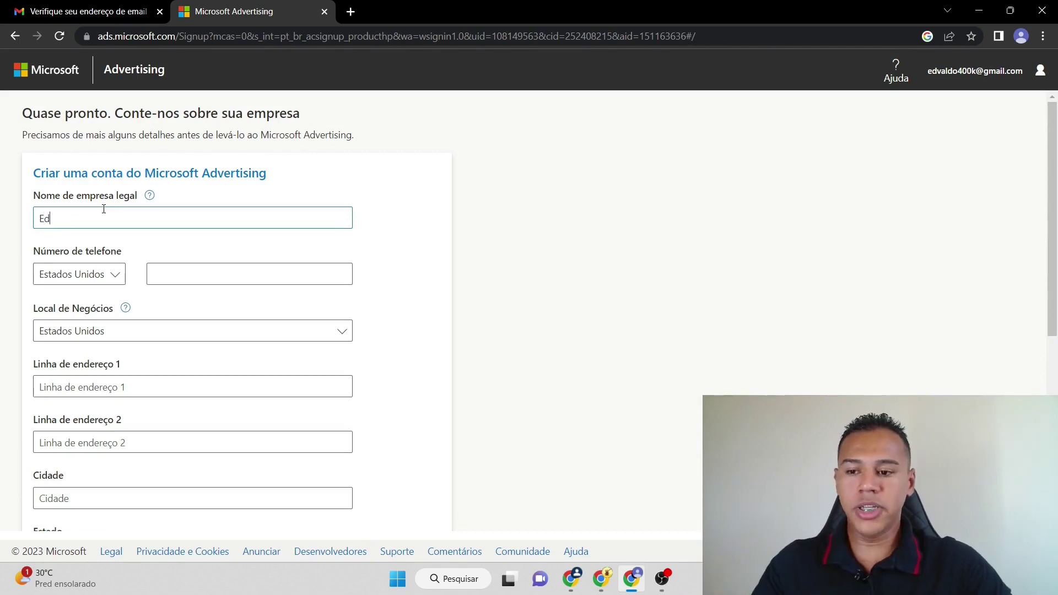
pyautogui.write('valdo Anjos')
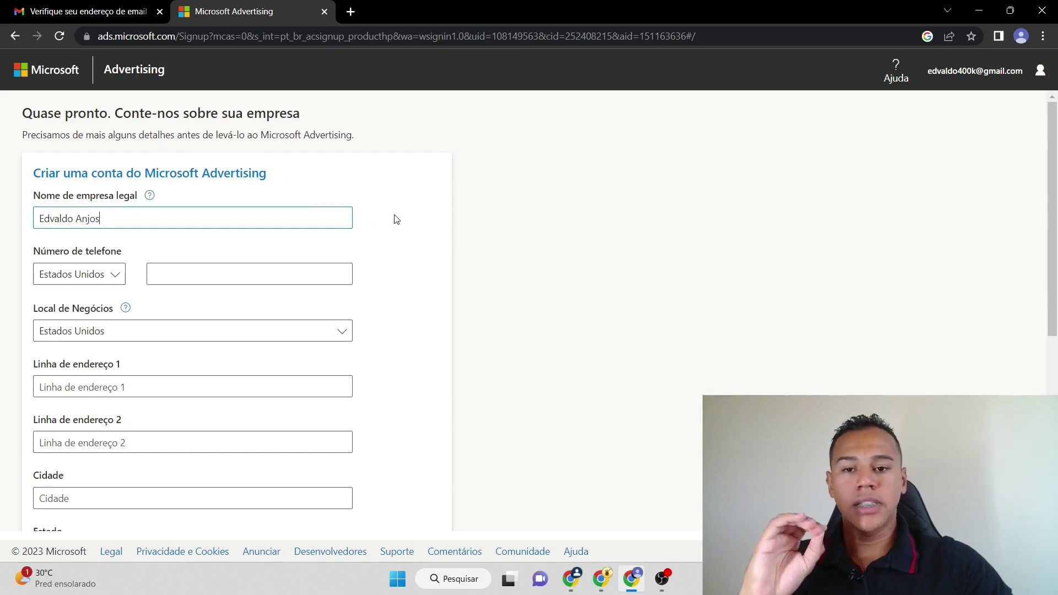
pyautogui.click(69, 277)
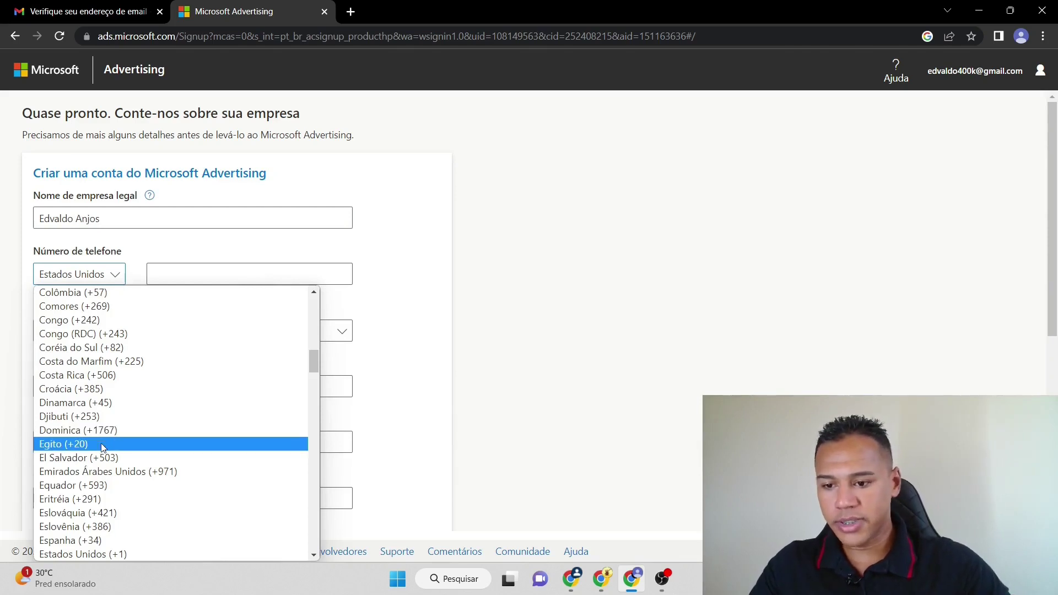
pyautogui.press('b')
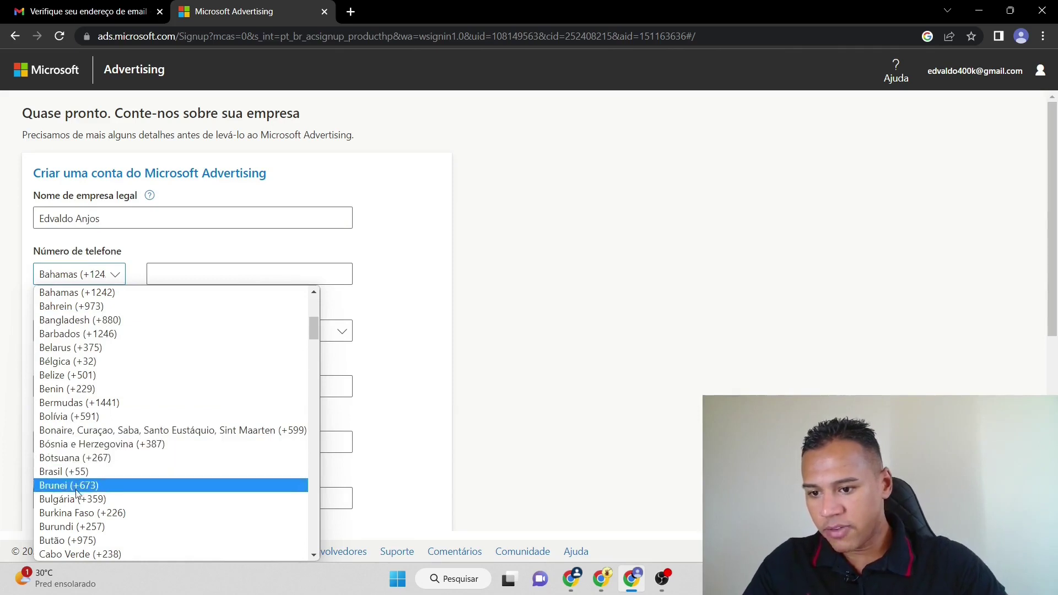
pyautogui.click(77, 471)
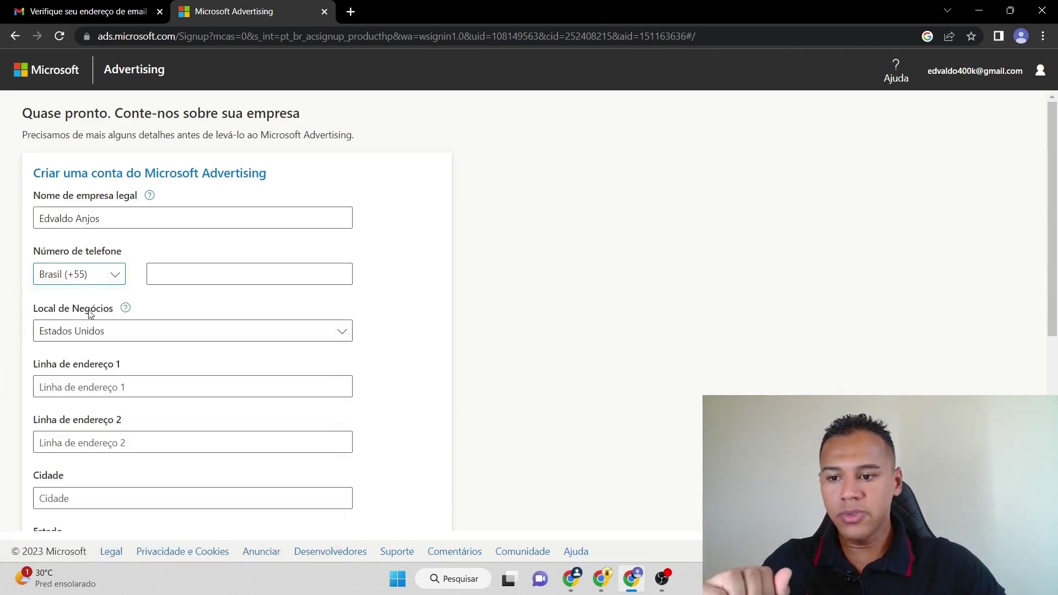
# Change the business location from Estados Unidos to Brasil and scroll down the form.
pyautogui.click(87, 330)
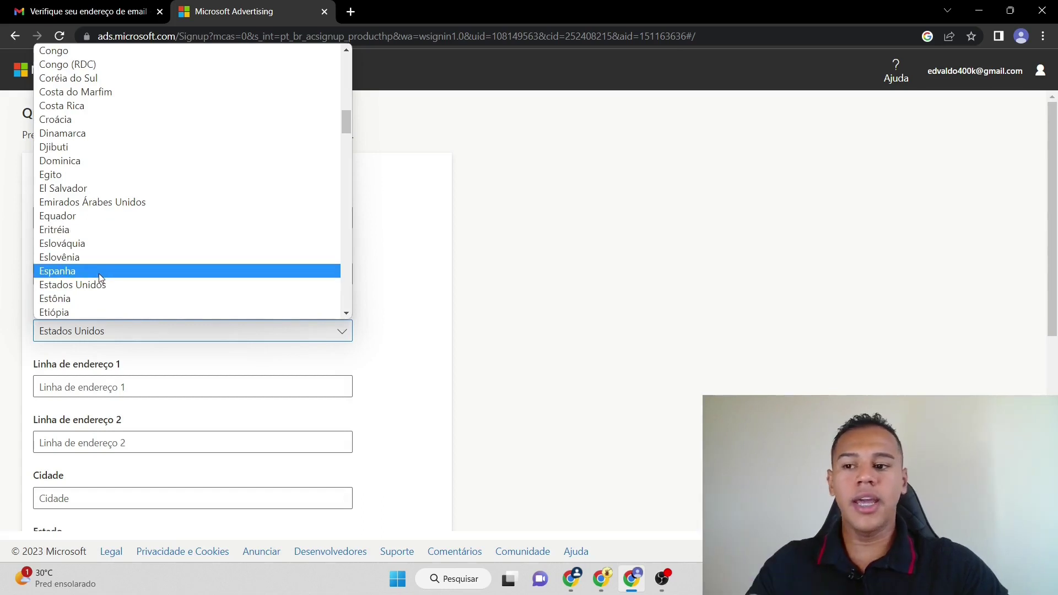
pyautogui.press('b')
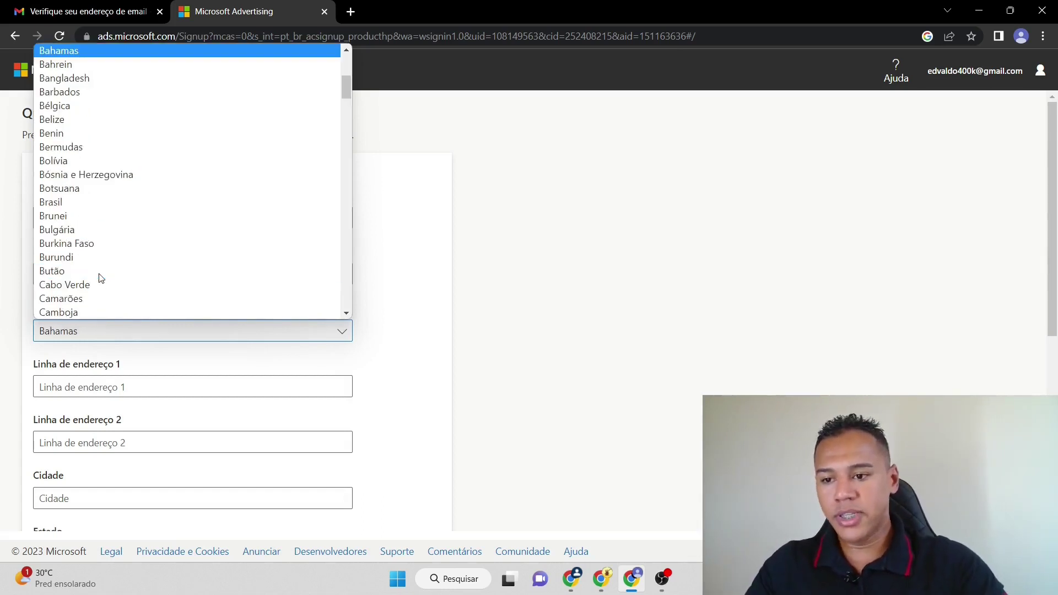
pyautogui.click(73, 205)
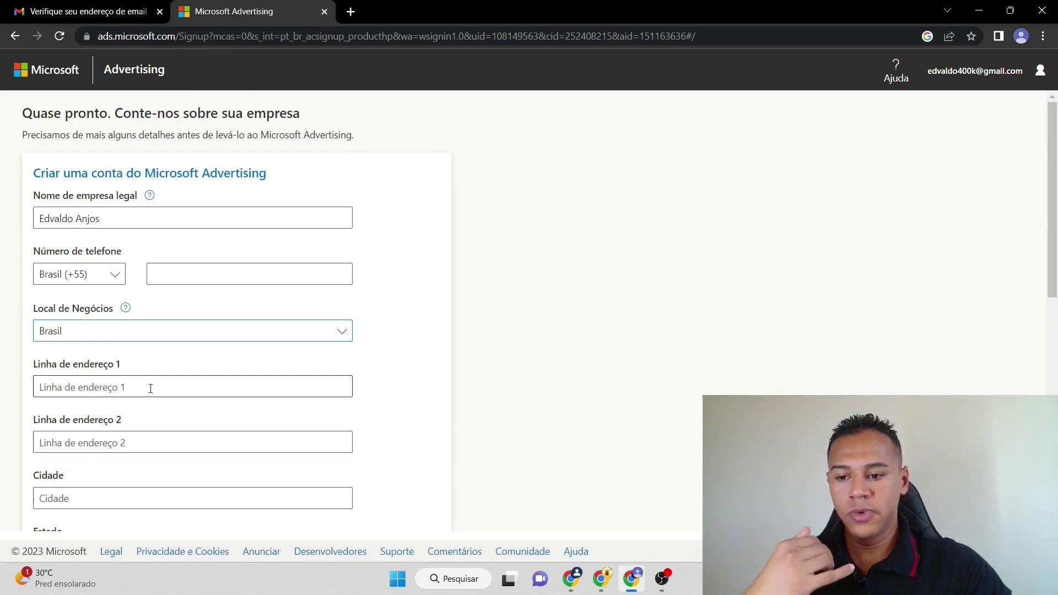
pyautogui.moveTo(1049, 230); pyautogui.dragTo(1049, 275)
pyautogui.scroll(-6, 1032, 314)
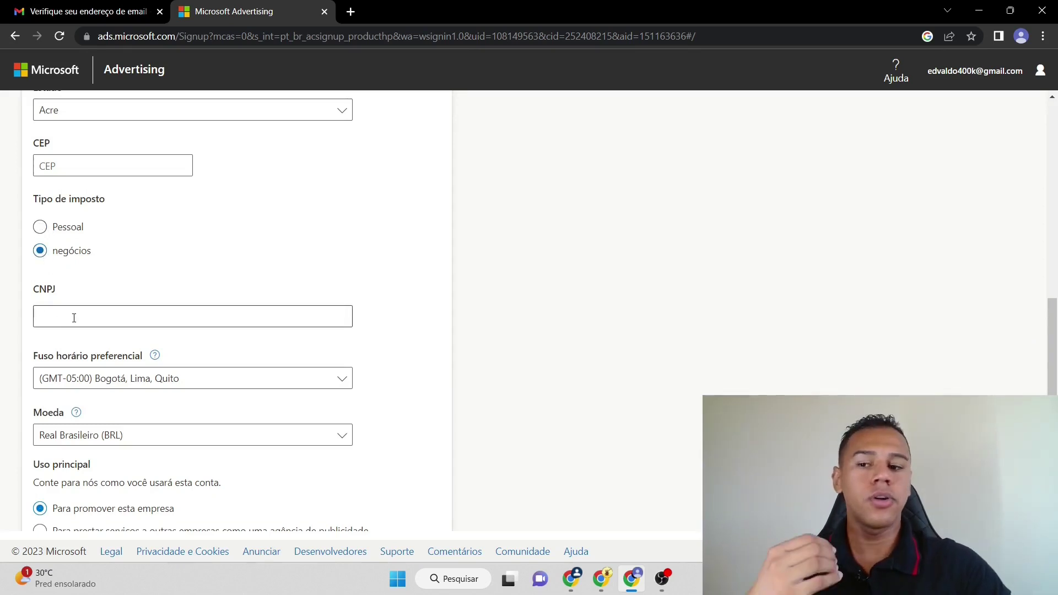
# Set the tax type to Pessoal, leaving CPF optional, and choose the (GMT-03:00) Brasília time zone.
pyautogui.click(40, 228)
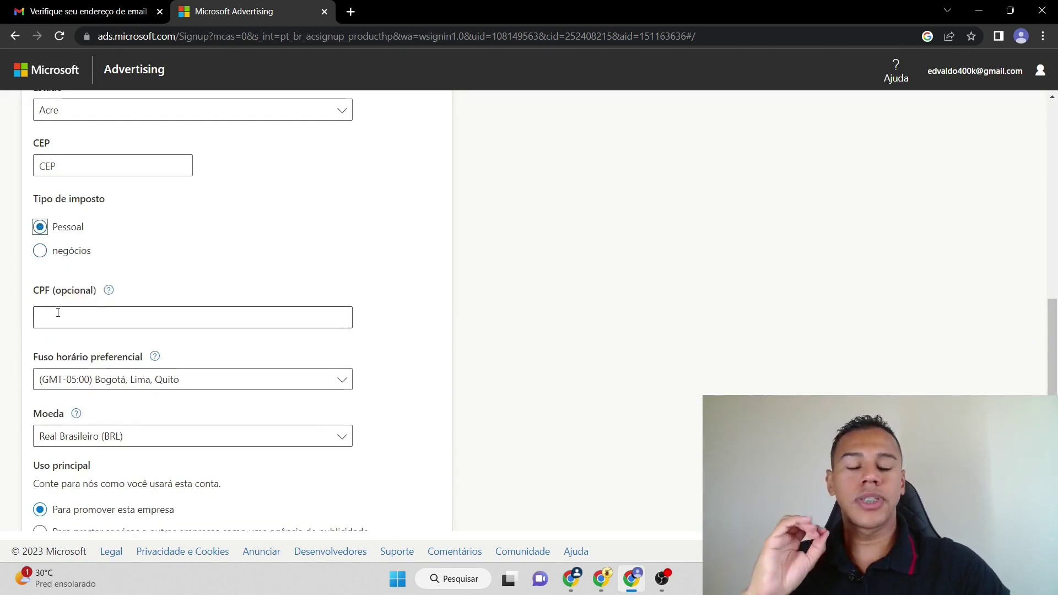
pyautogui.moveTo(55, 292); pyautogui.dragTo(163, 288)
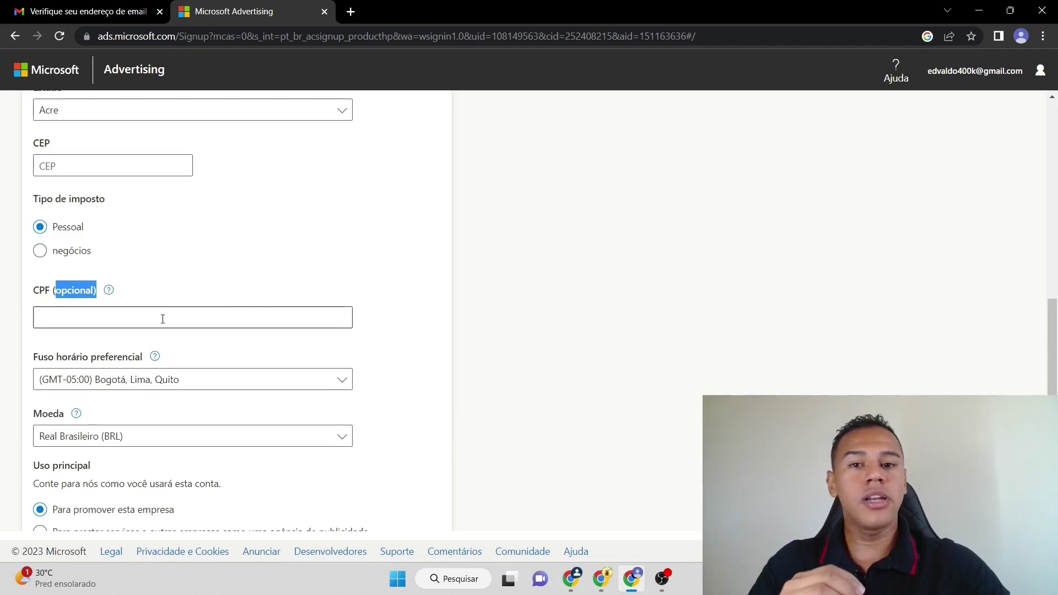
pyautogui.click(140, 320)
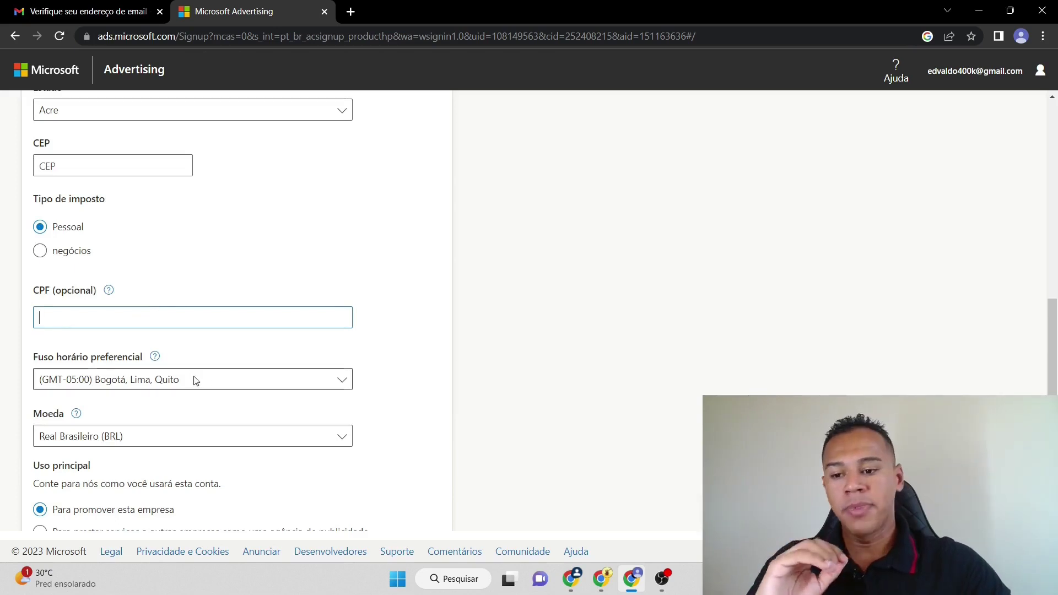
pyautogui.click(146, 377)
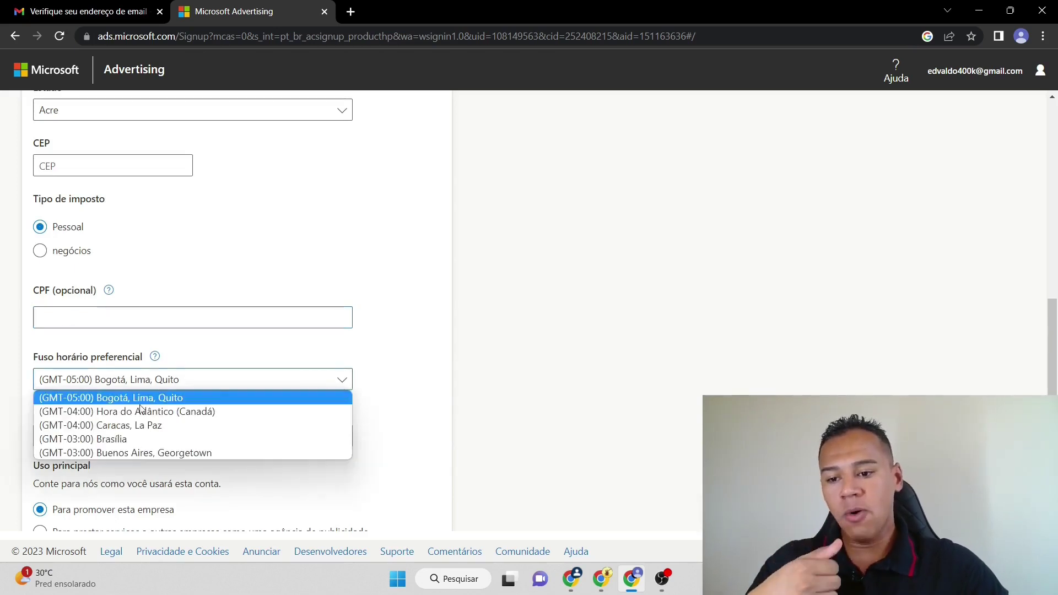
pyautogui.click(125, 438)
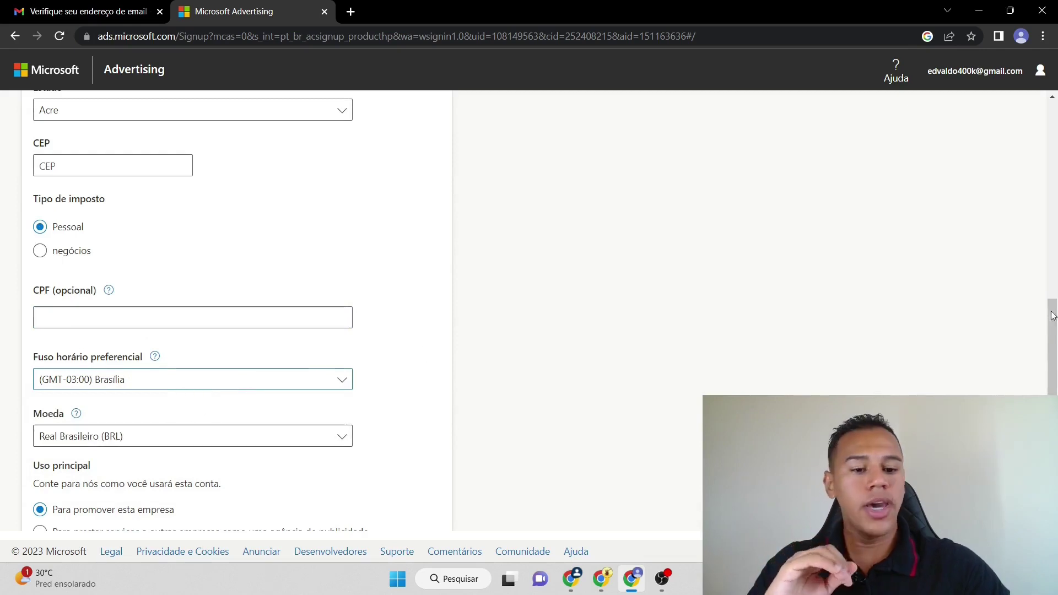
# Keep Real Brasileiro (BRL) as the currency and review the main-use option descriptions.
pyautogui.scroll(-1, 1052, 386)
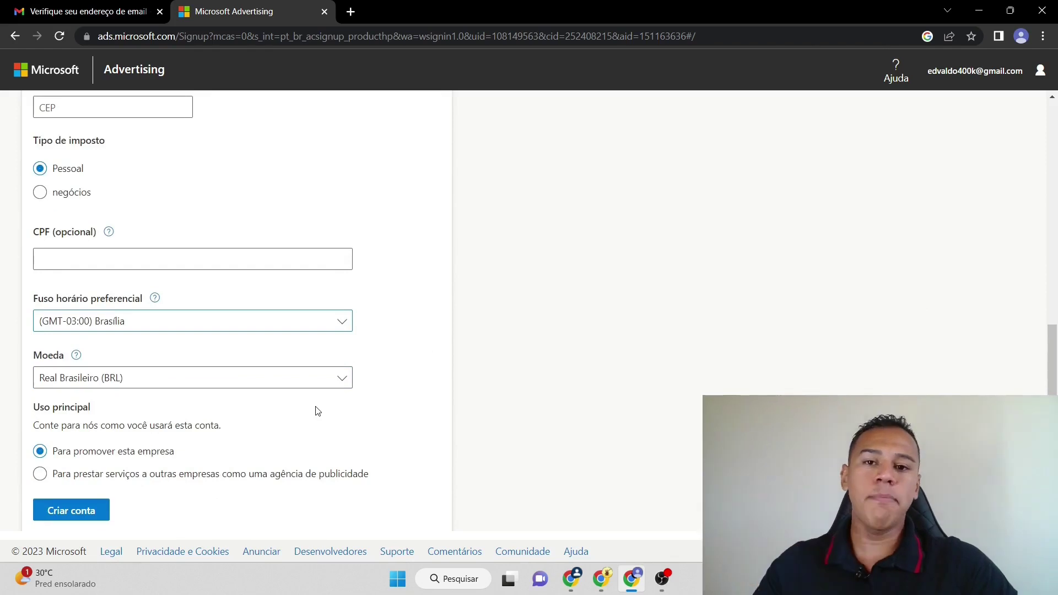
pyautogui.click(106, 380)
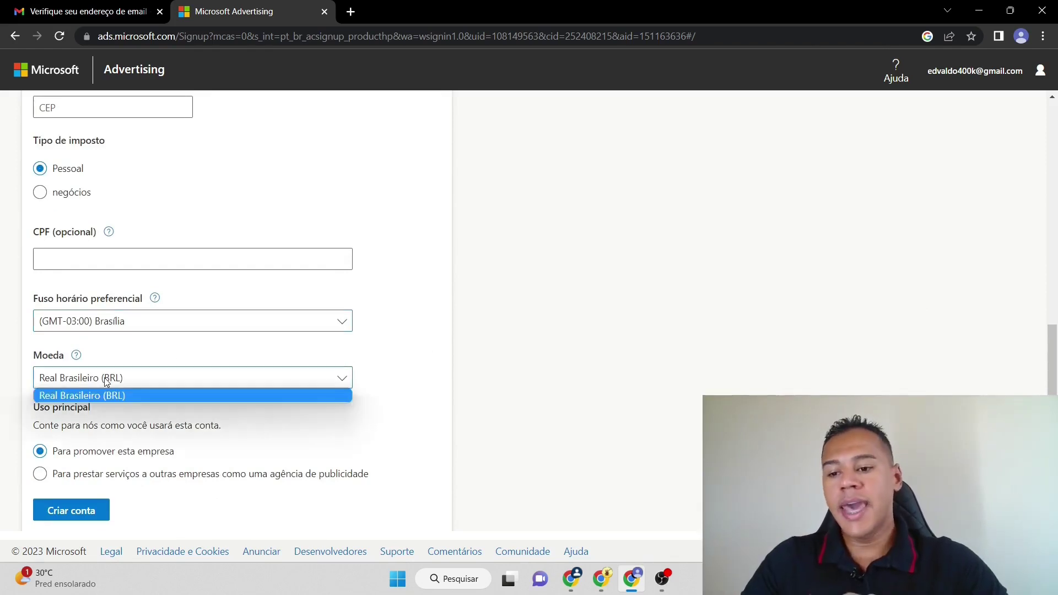
pyautogui.click(105, 398)
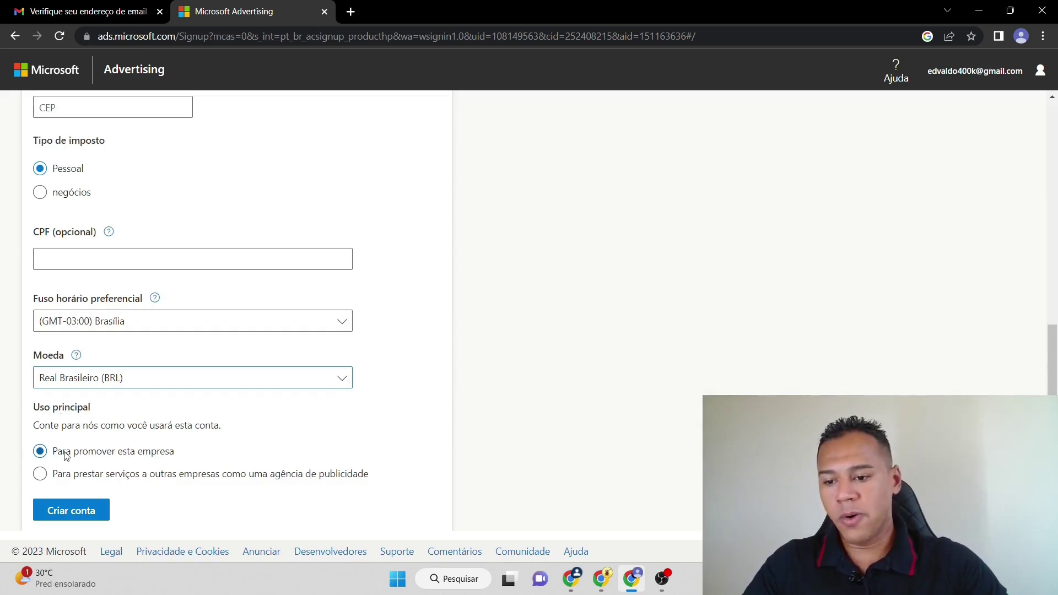
pyautogui.moveTo(65, 455); pyautogui.dragTo(196, 458)
pyautogui.moveTo(108, 473); pyautogui.dragTo(434, 488)
pyautogui.moveTo(110, 474); pyautogui.dragTo(277, 436)
pyautogui.click(277, 437)
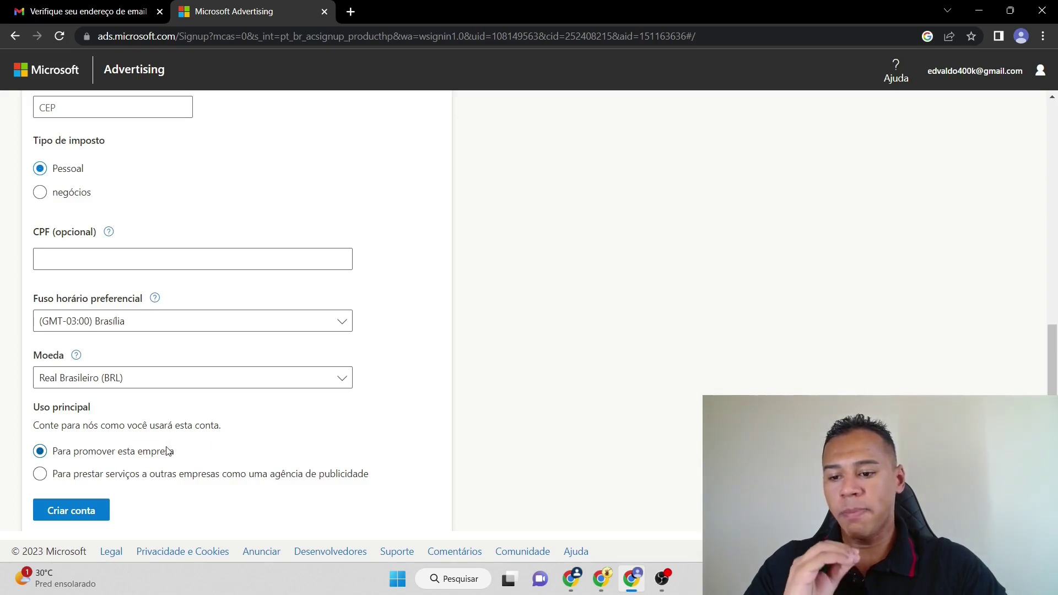
pyautogui.moveTo(1053, 358); pyautogui.dragTo(1056, 445)
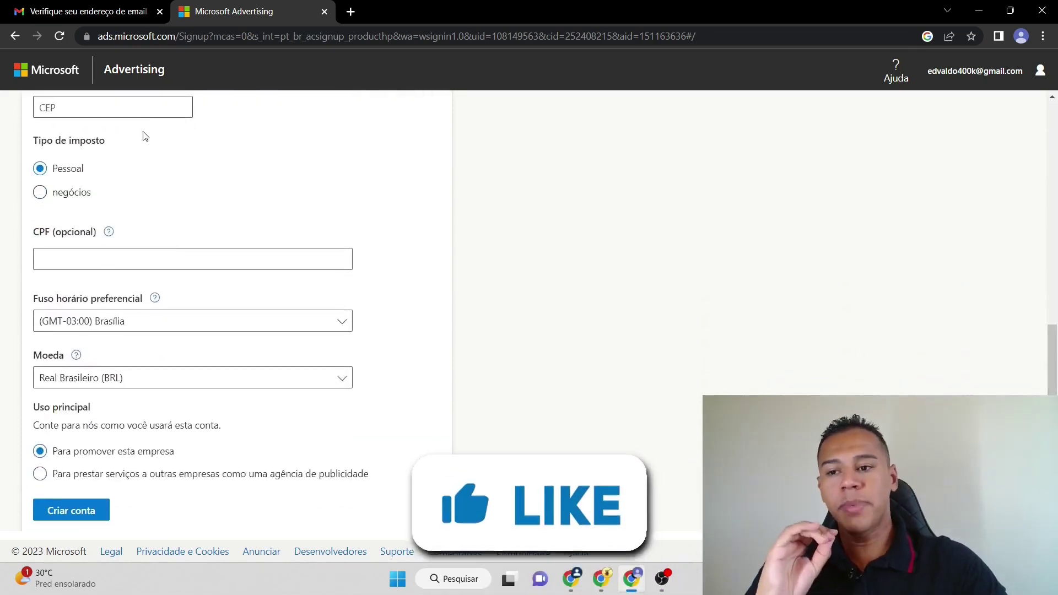
pyautogui.moveTo(1057, 381)
pyautogui.mouseDown()
pyautogui.moveTo(1056, 161)
pyautogui.moveTo(1056, 384)
pyautogui.mouseUp()
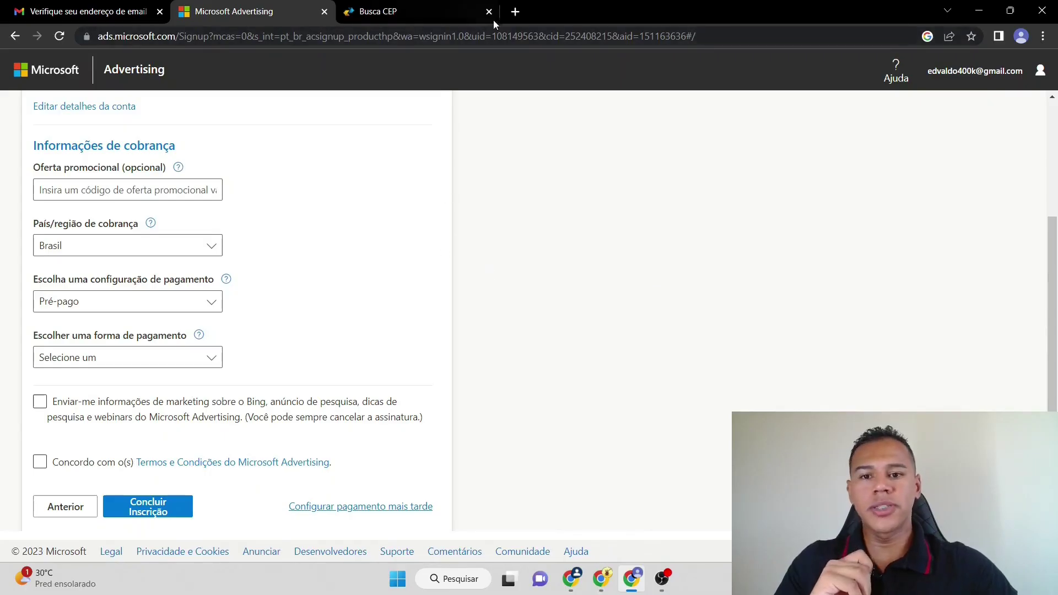
pyautogui.click(516, 11)
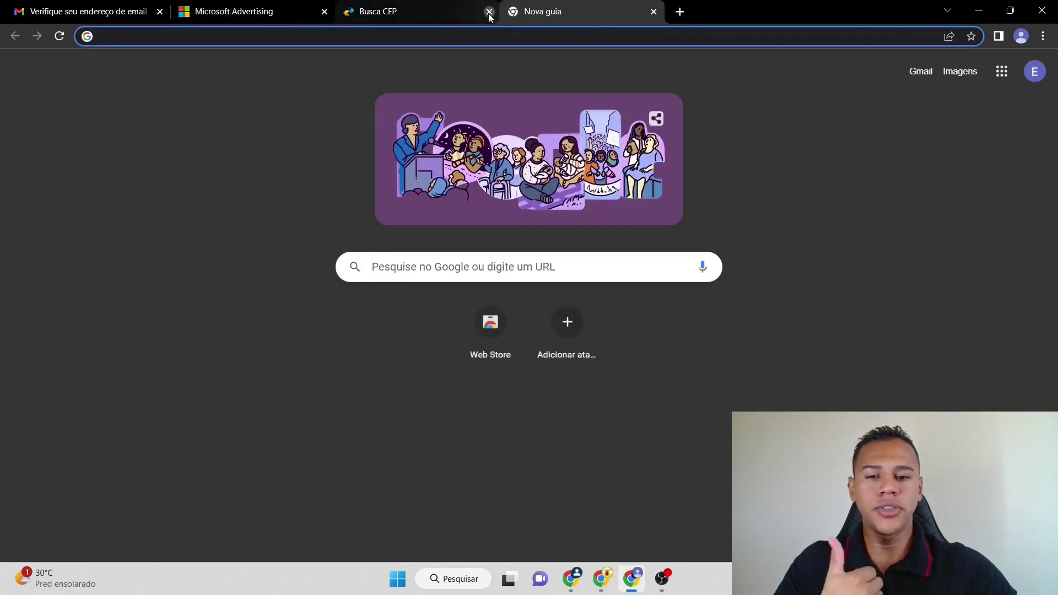
pyautogui.click(489, 13)
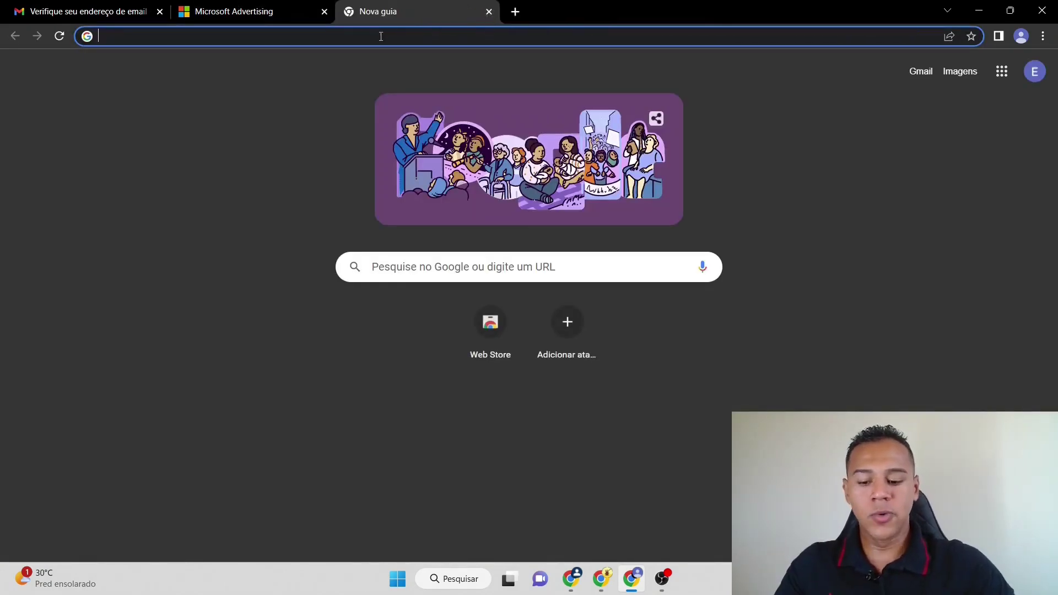
pyautogui.write('meu ceo')
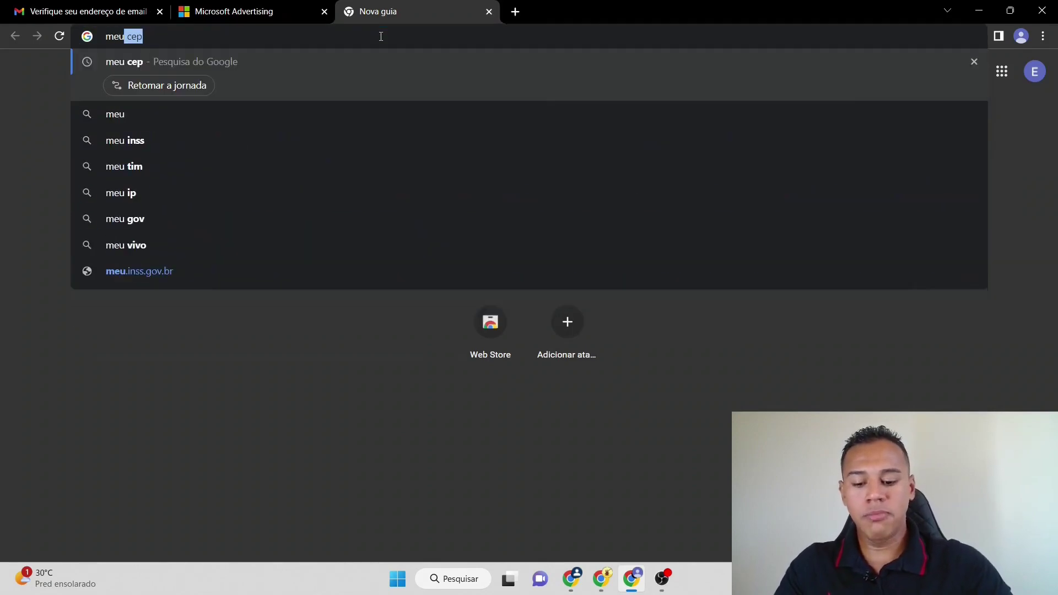
pyautogui.press('BackSpace')
pyautogui.write('p')
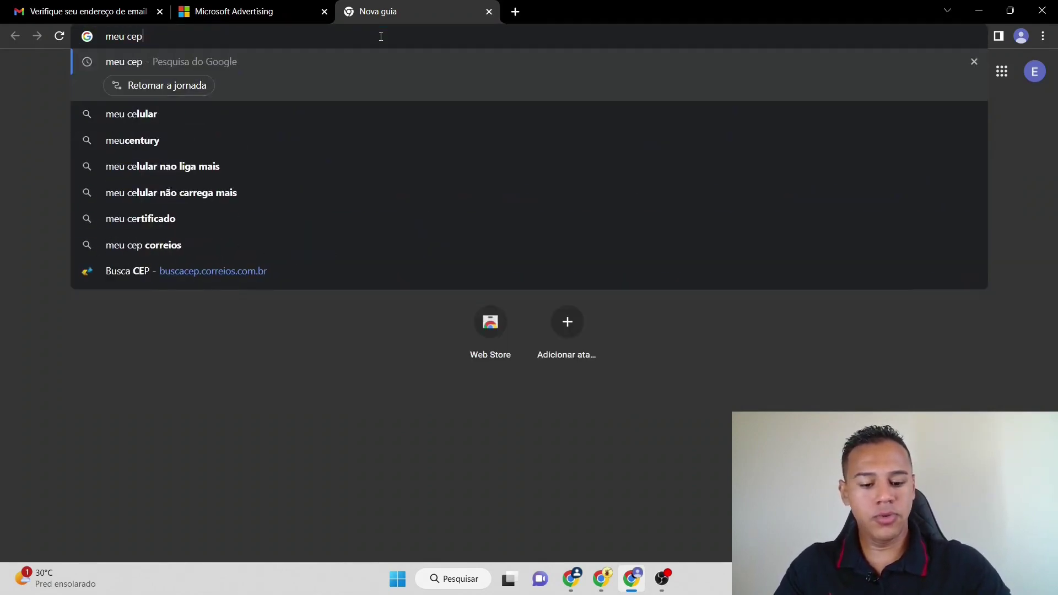
pyautogui.press('Return')
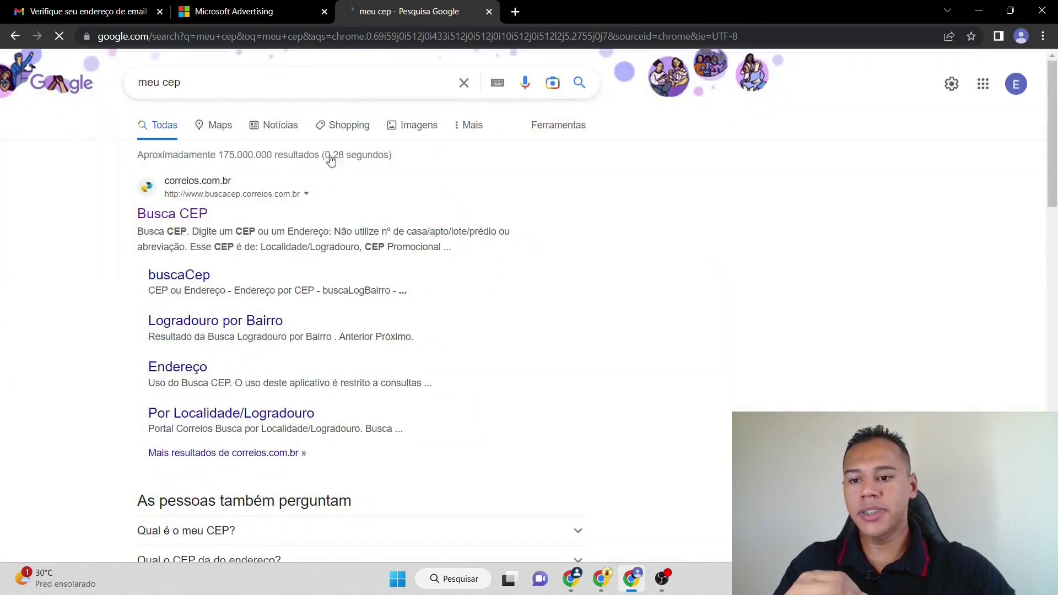
pyautogui.click(199, 213)
pyautogui.click(263, 234)
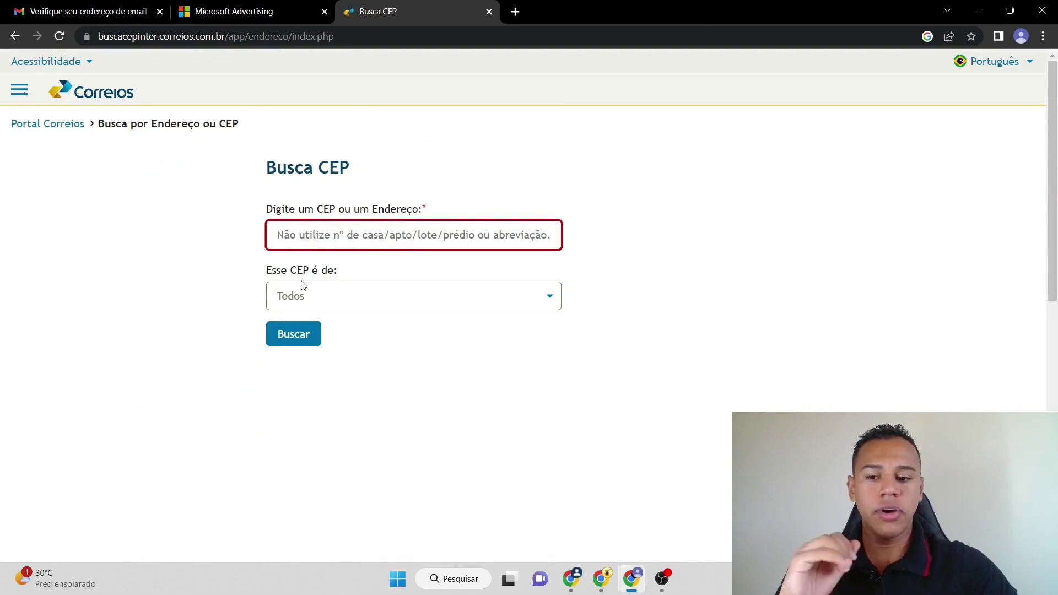
pyautogui.click(248, 6)
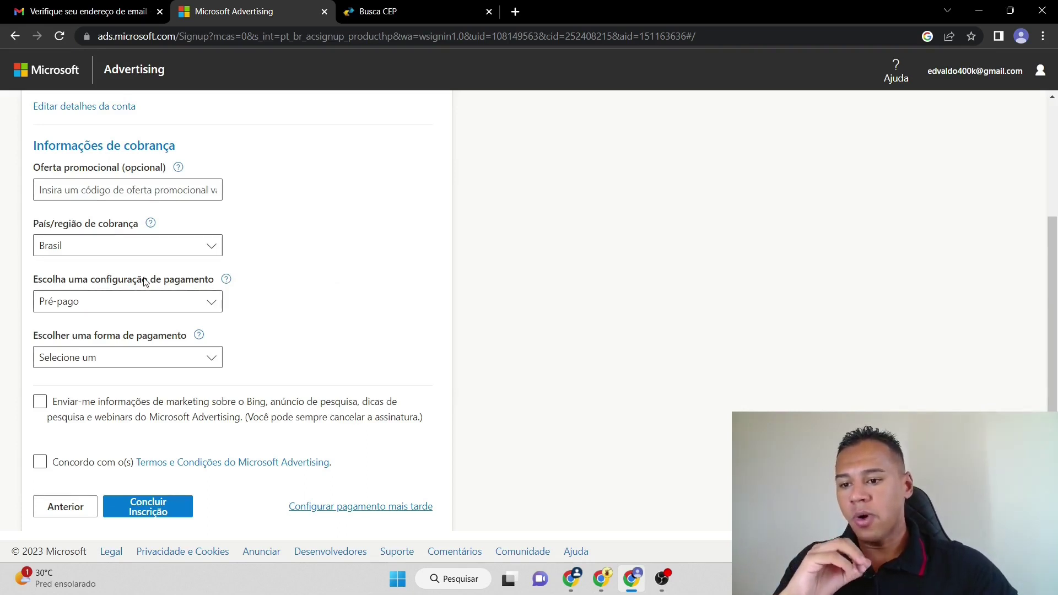
# Back in the Bing Ads mind map, expand Passo 4 and Formas de pagamento to reveal three payment notes.
pyautogui.moveTo(594, 586)
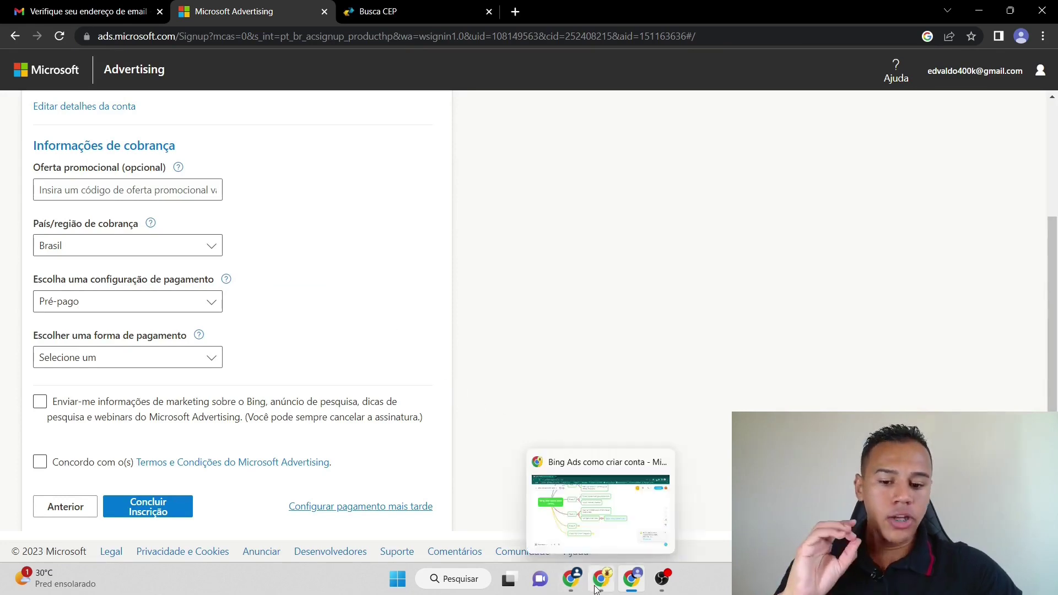
pyautogui.click(594, 504)
pyautogui.moveTo(594, 429); pyautogui.dragTo(557, 259)
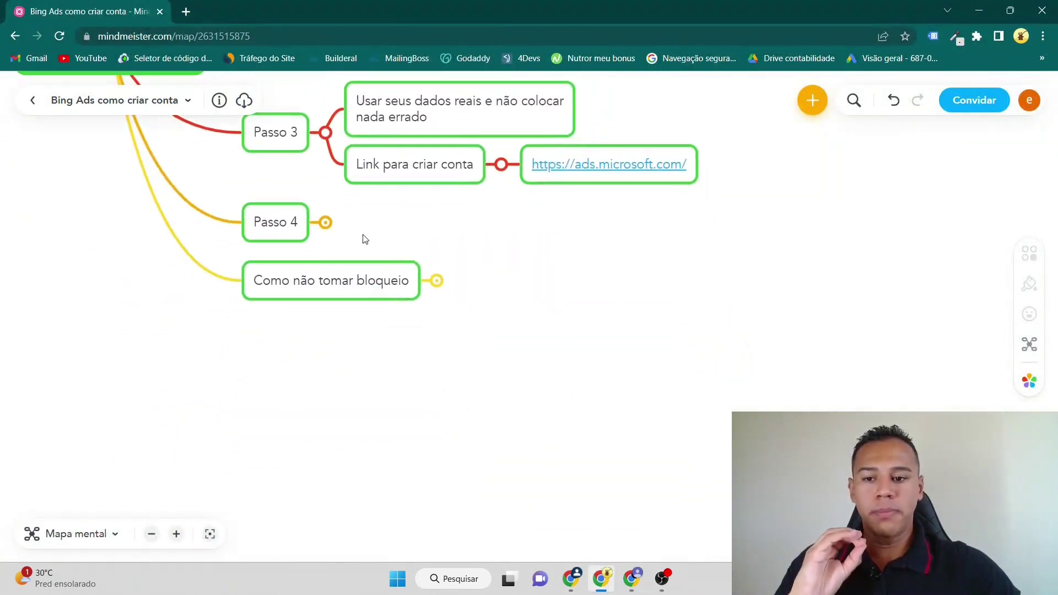
pyautogui.moveTo(476, 225); pyautogui.dragTo(555, 276)
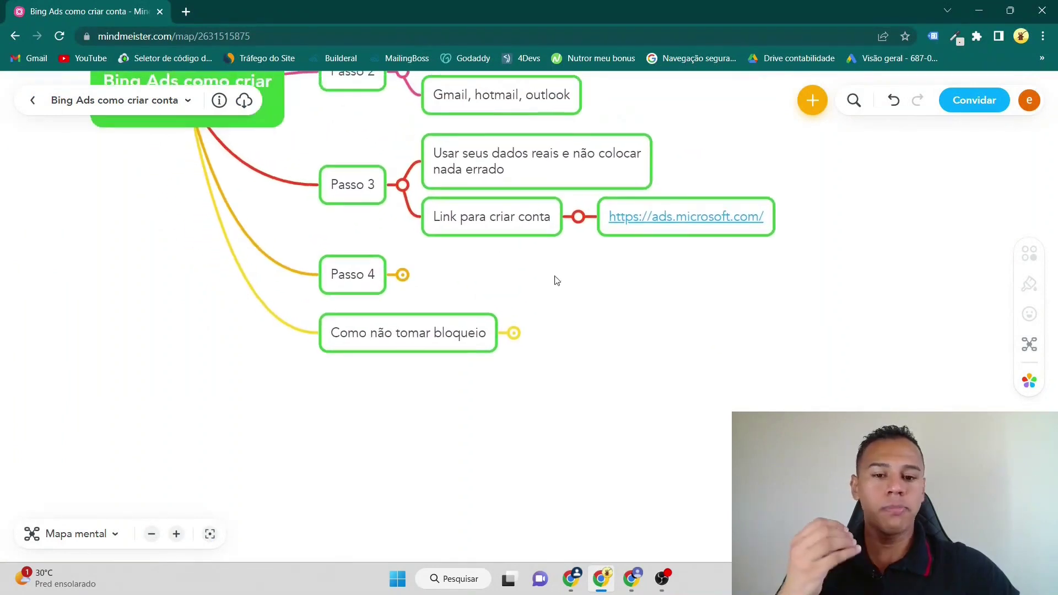
pyautogui.click(402, 274)
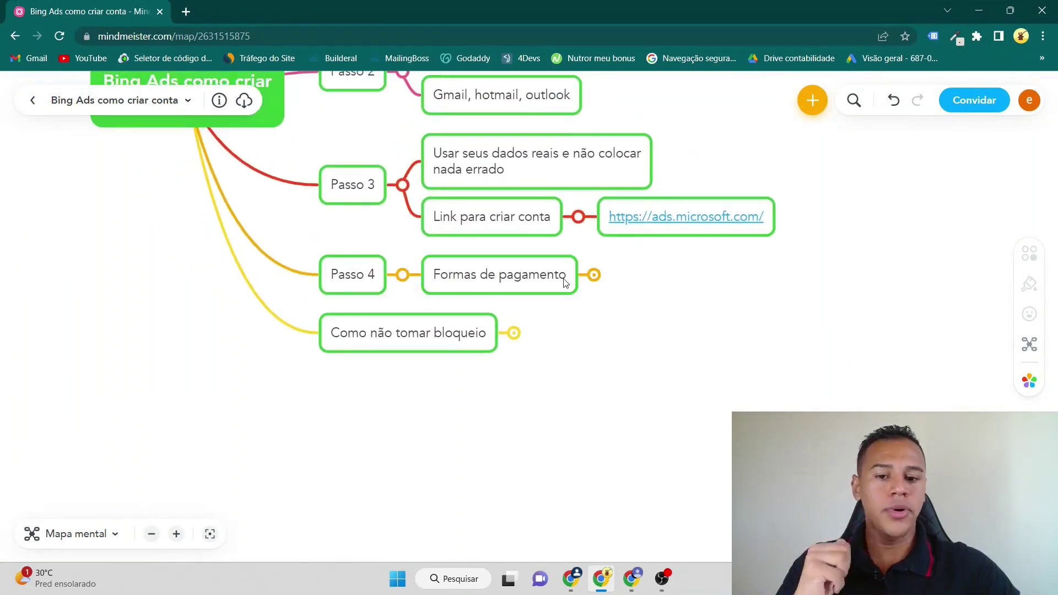
pyautogui.click(594, 276)
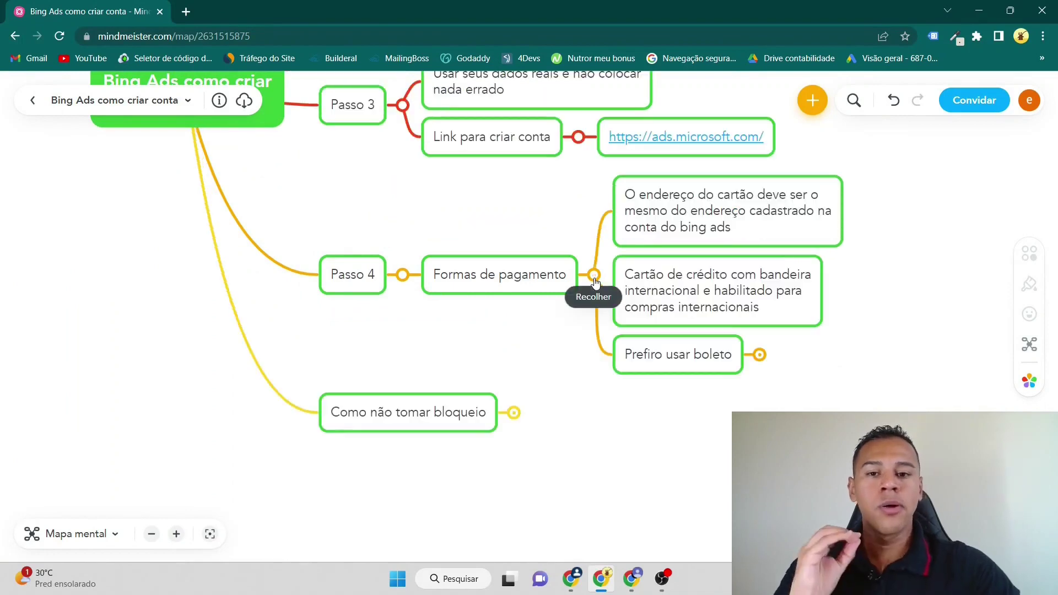
pyautogui.moveTo(336, 346); pyautogui.dragTo(159, 340)
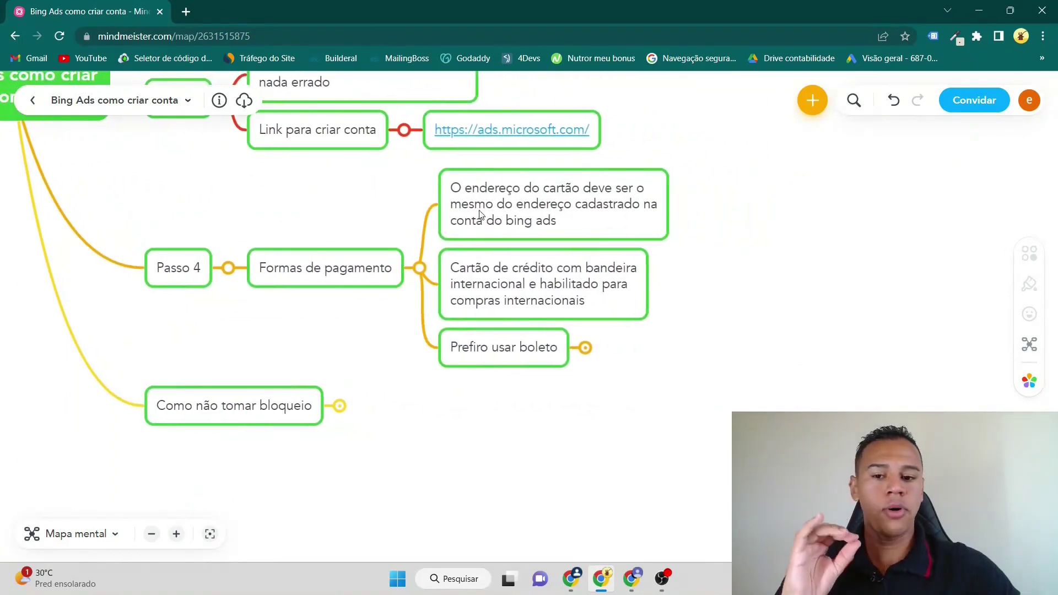
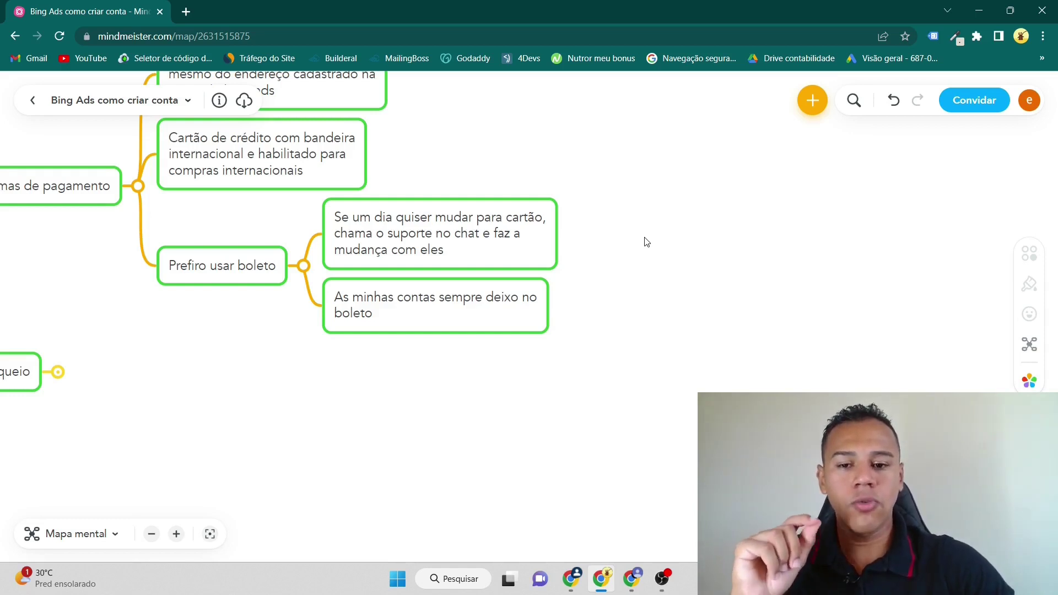
# Collapse the two notes under 'Prefiro usar boleto' and pan the map toward the Passo 4 branch.
pyautogui.moveTo(286, 349); pyautogui.dragTo(437, 336)
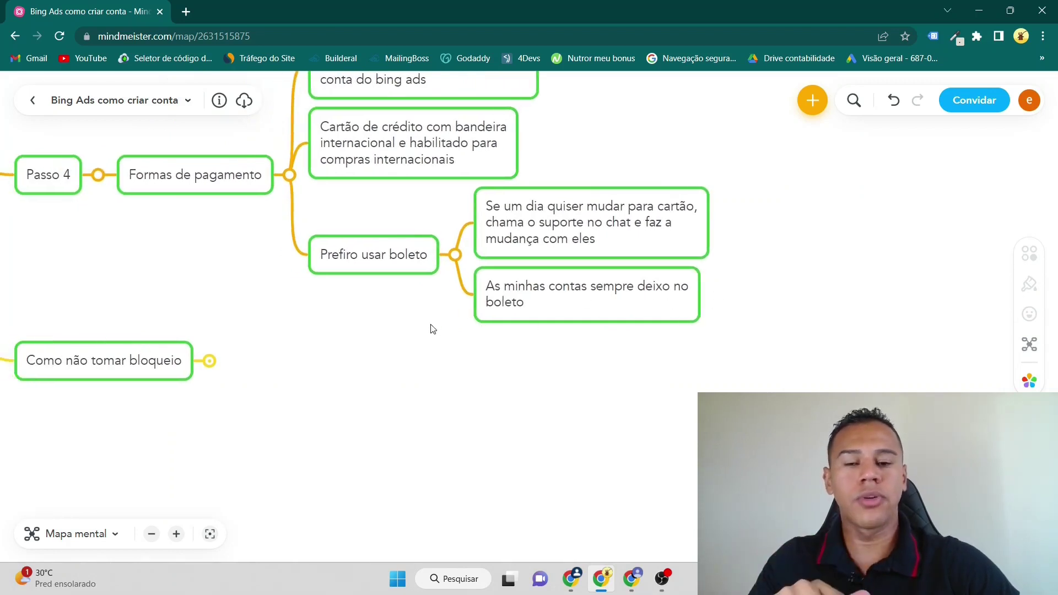
pyautogui.click(455, 255)
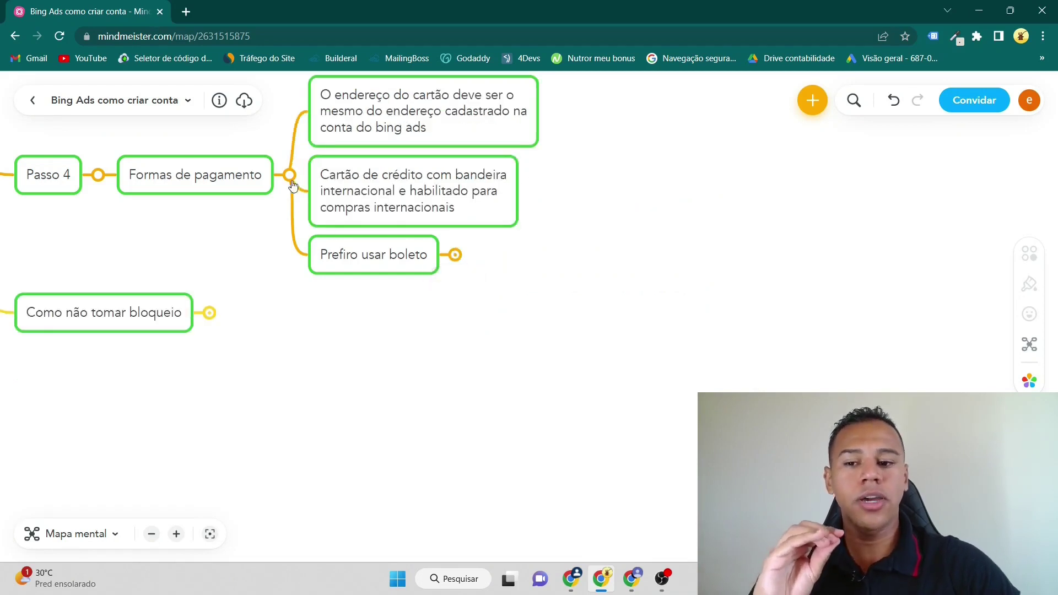
pyautogui.moveTo(256, 237); pyautogui.dragTo(465, 300)
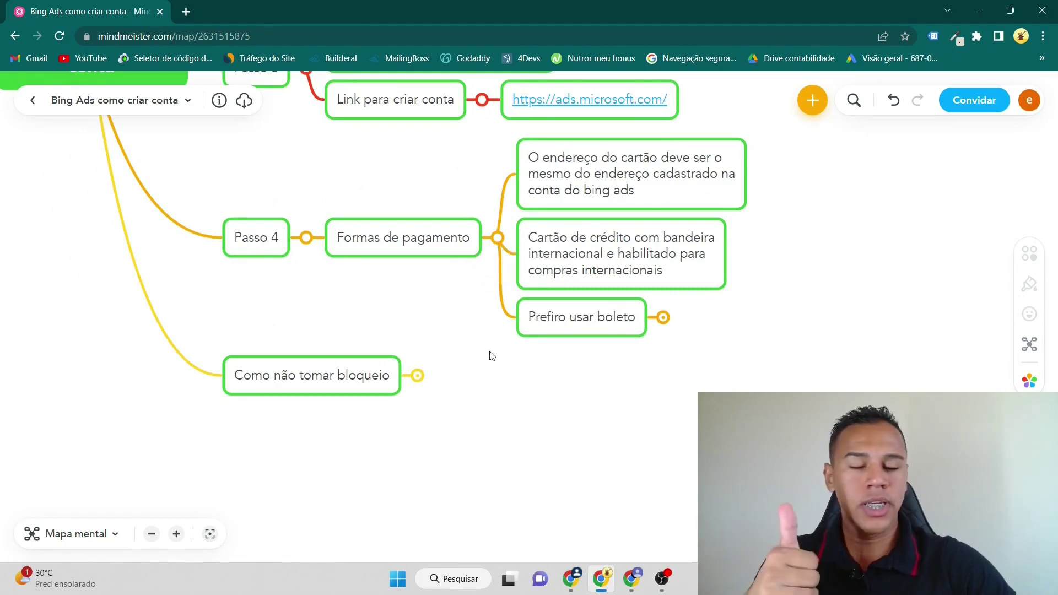
# On the Advertising form, try Pós-pago billing with Cartão de crédito ou débito as payment method.
pyautogui.click(632, 579)
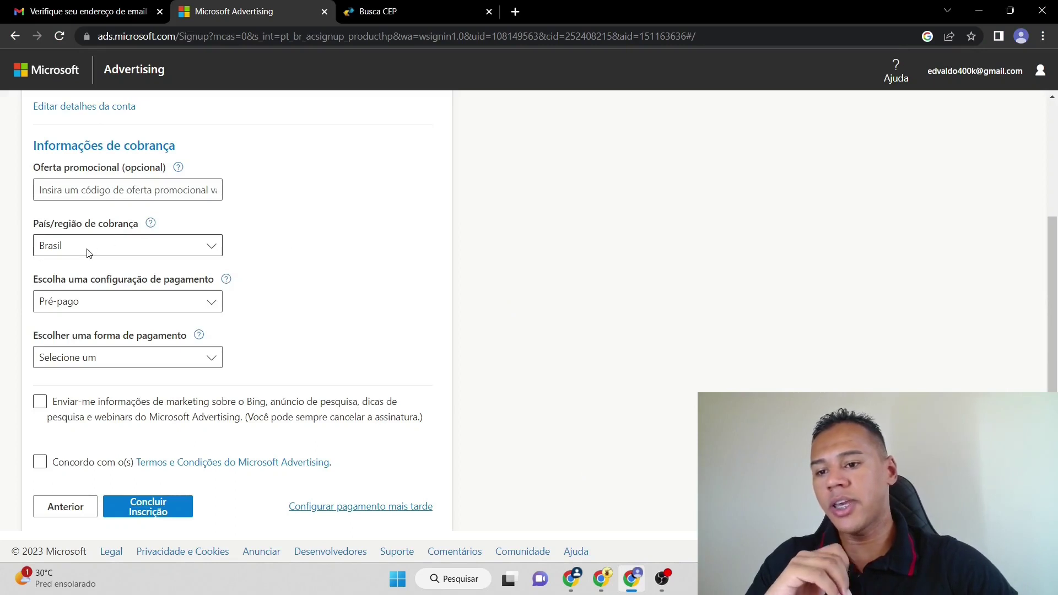
pyautogui.click(97, 304)
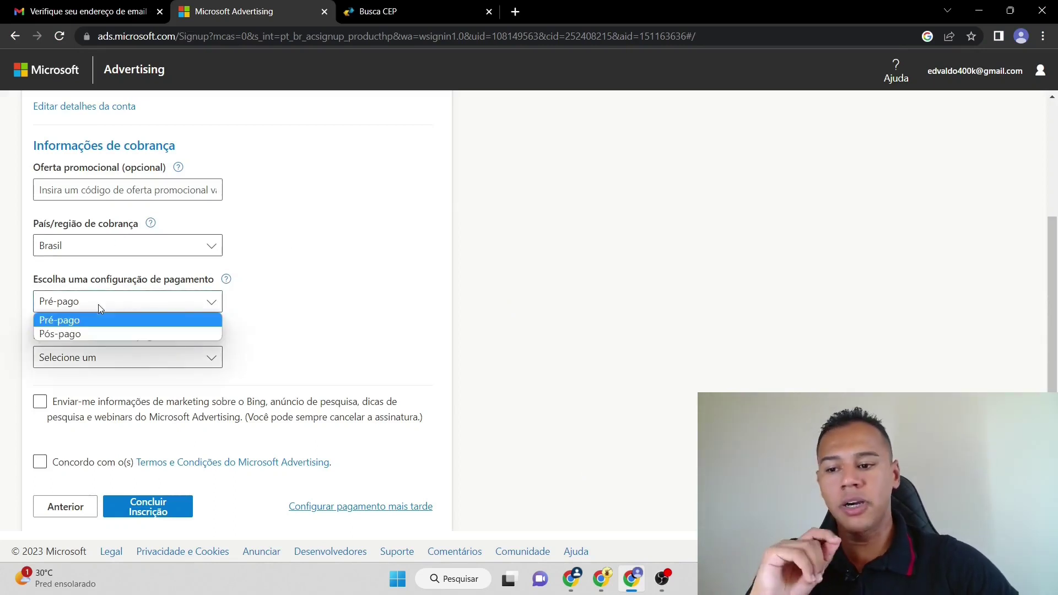
pyautogui.click(82, 333)
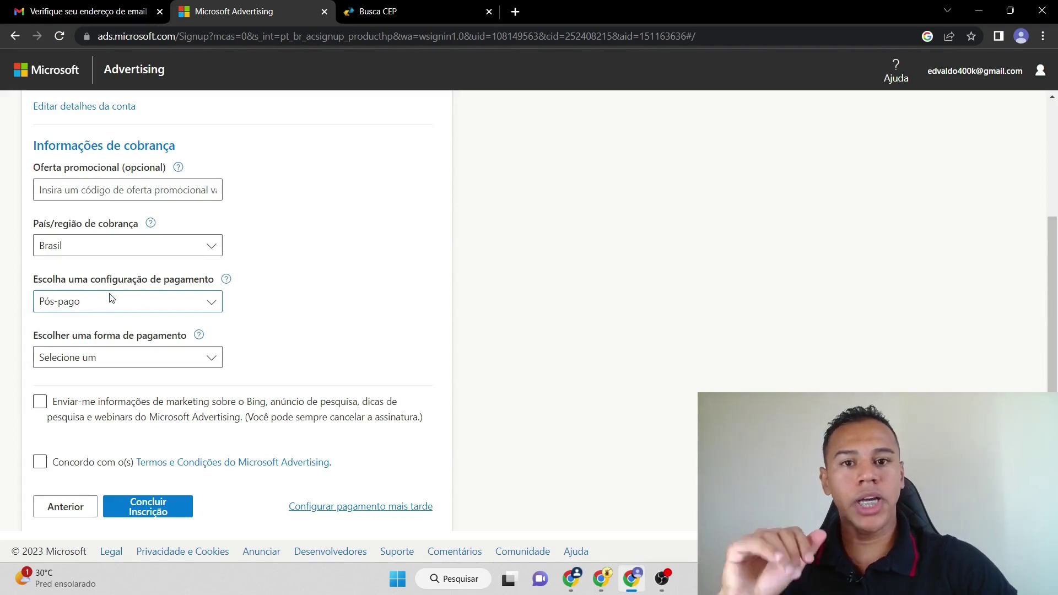
pyautogui.click(112, 298)
pyautogui.click(88, 322)
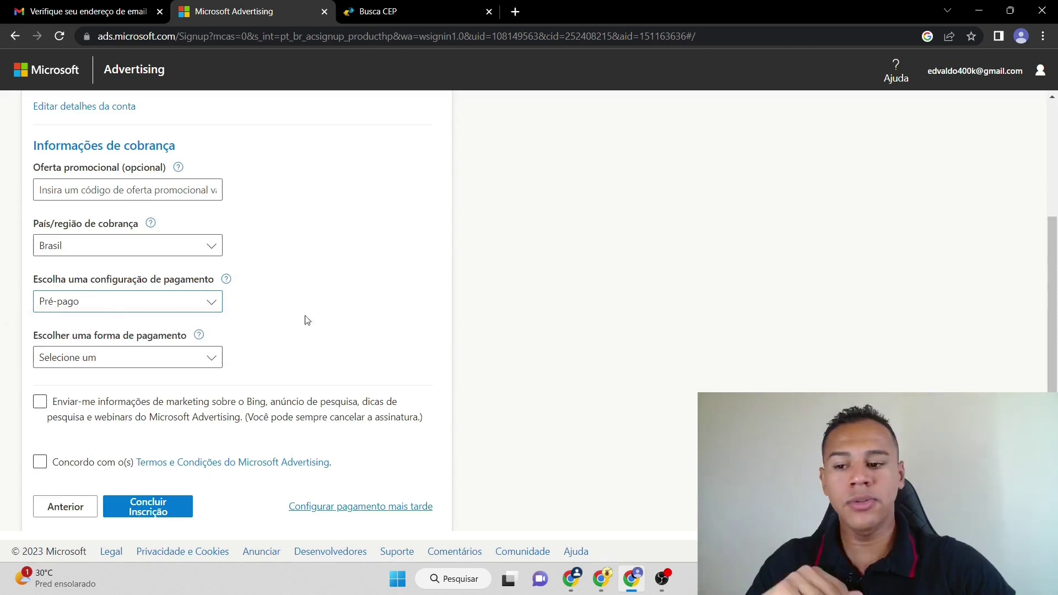
pyautogui.click(173, 299)
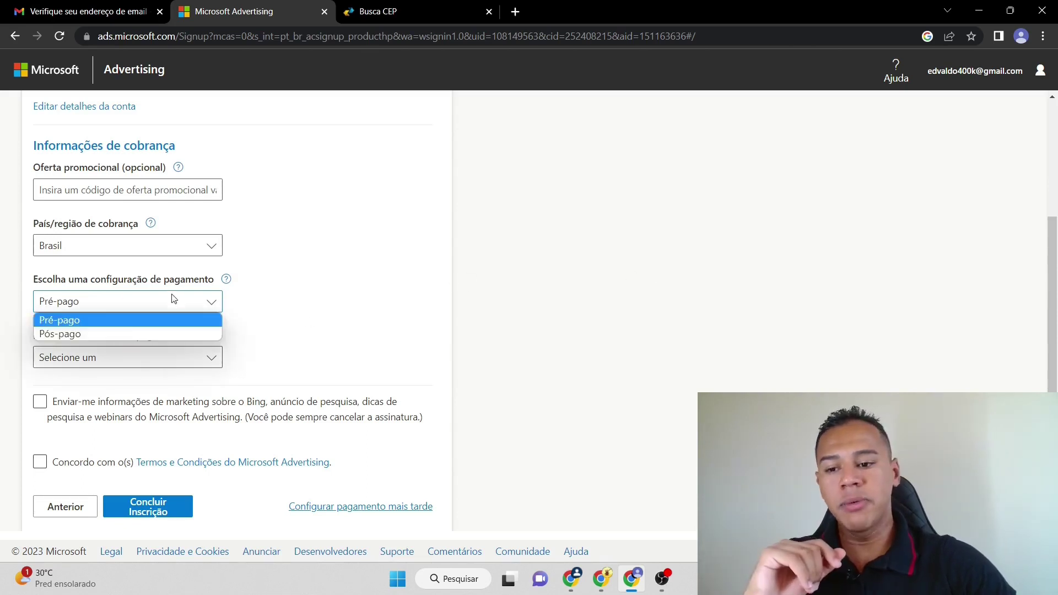
pyautogui.click(111, 335)
pyautogui.click(113, 358)
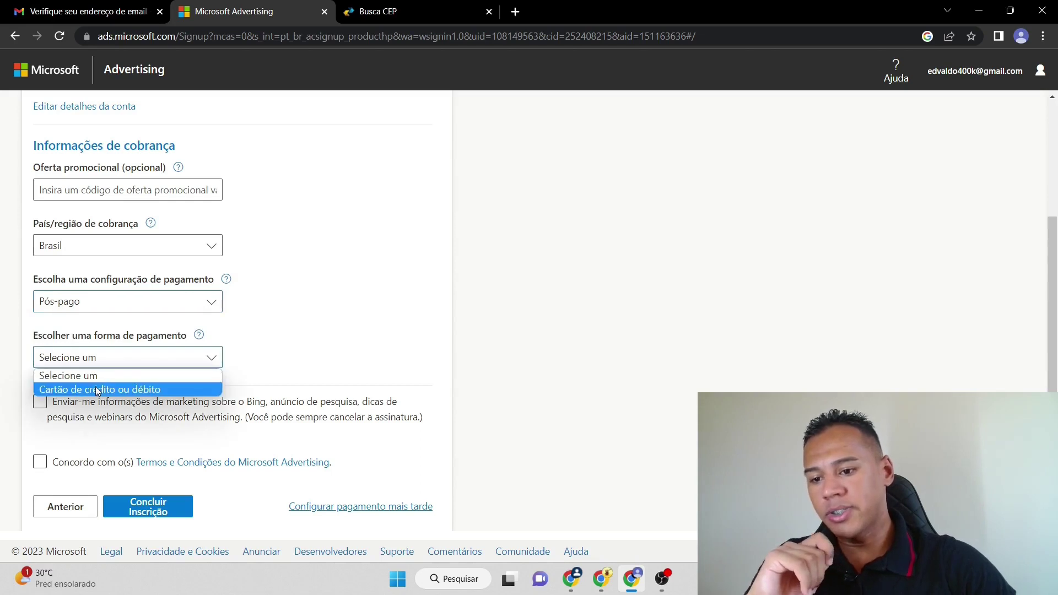
pyautogui.click(95, 386)
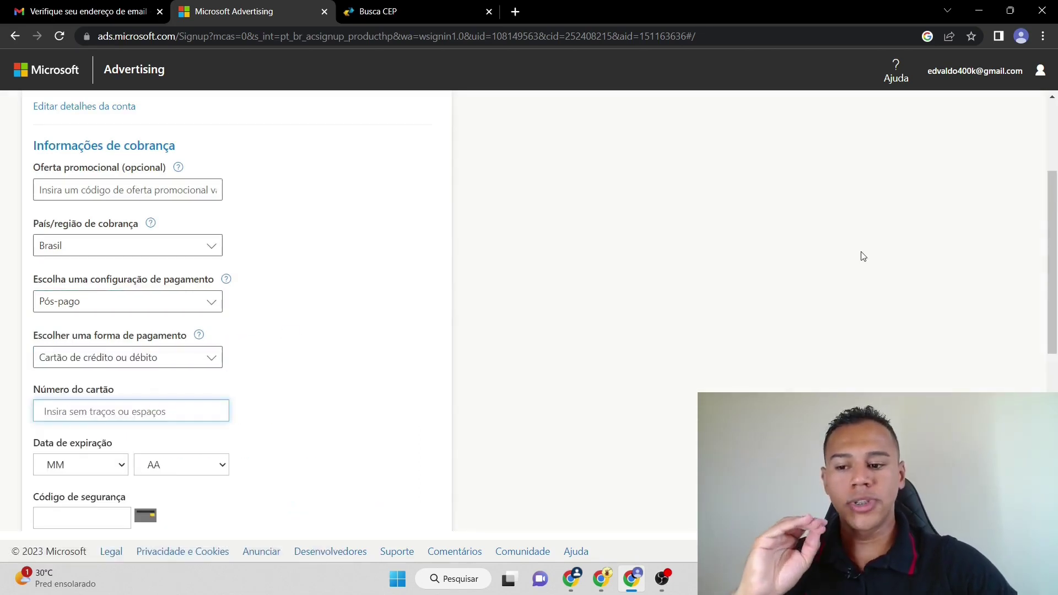
pyautogui.scroll(-1, 863, 256)
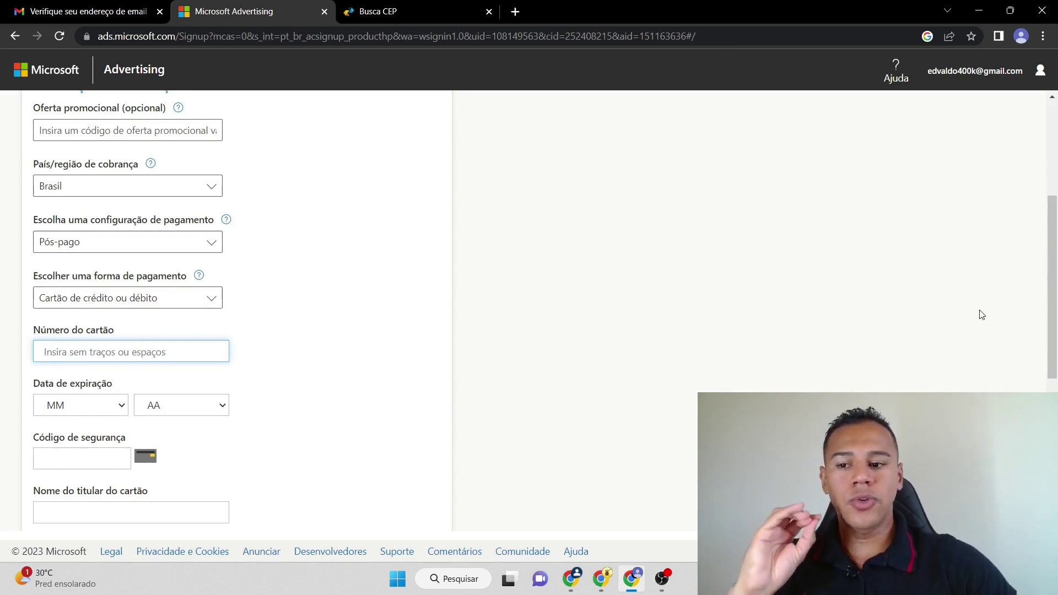
# Switch billing to Pré-pago and choose Cheque/transferência bancária as payment method.
pyautogui.click(166, 248)
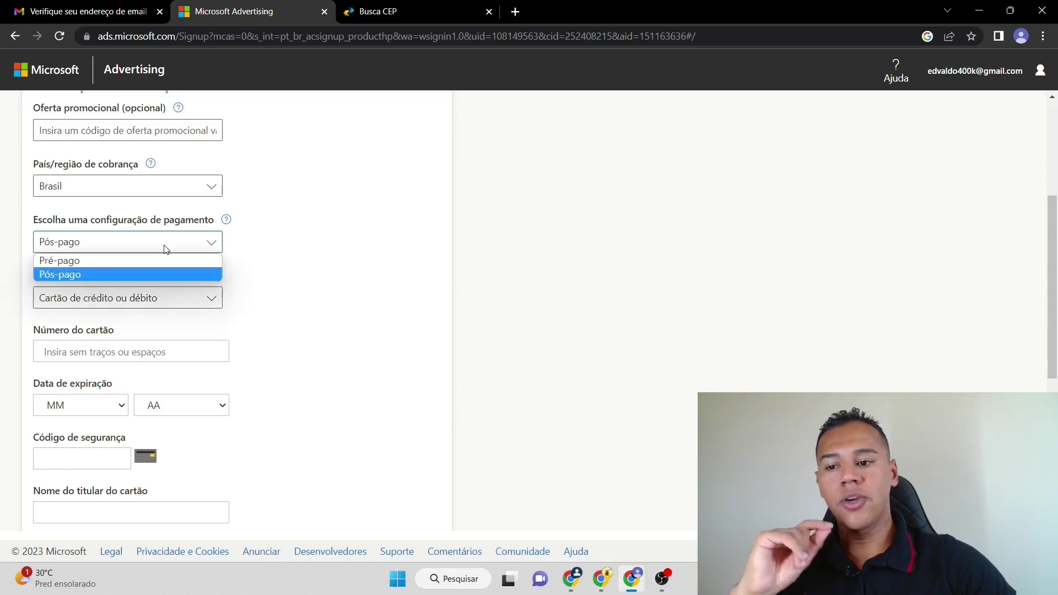
pyautogui.click(116, 261)
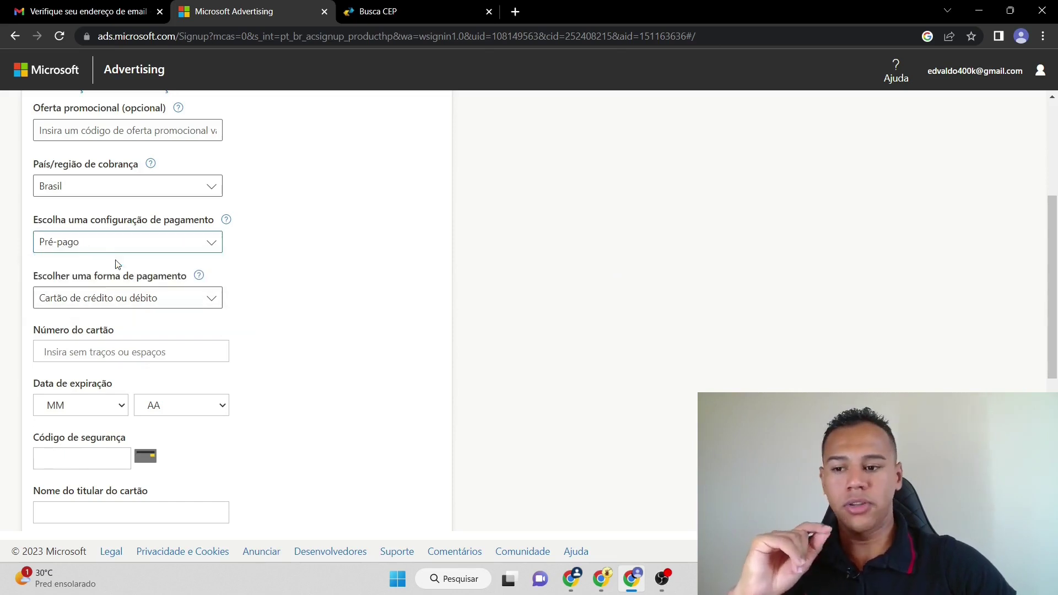
pyautogui.click(154, 295)
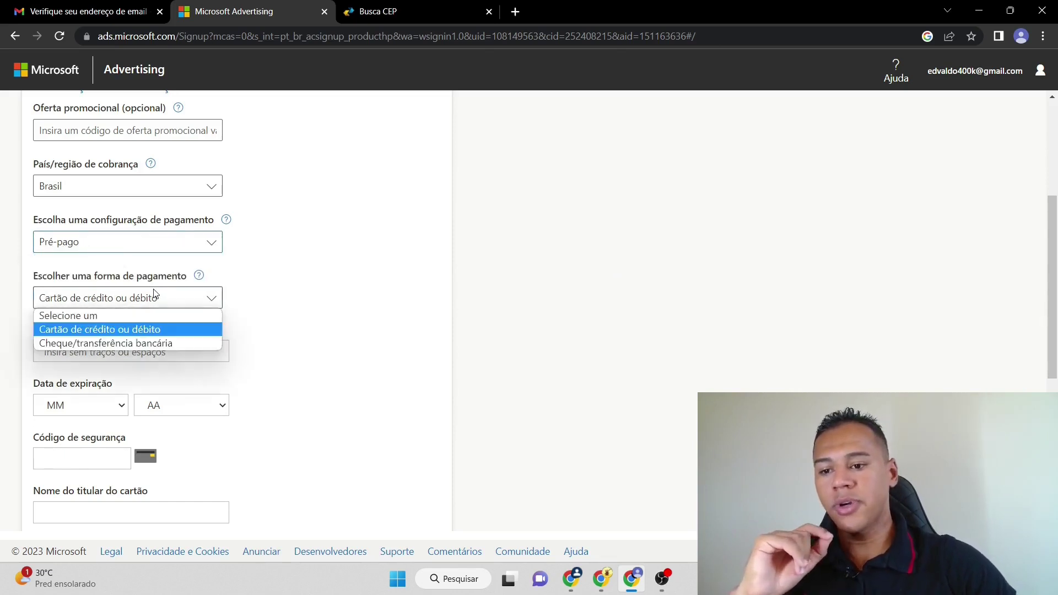
pyautogui.click(130, 343)
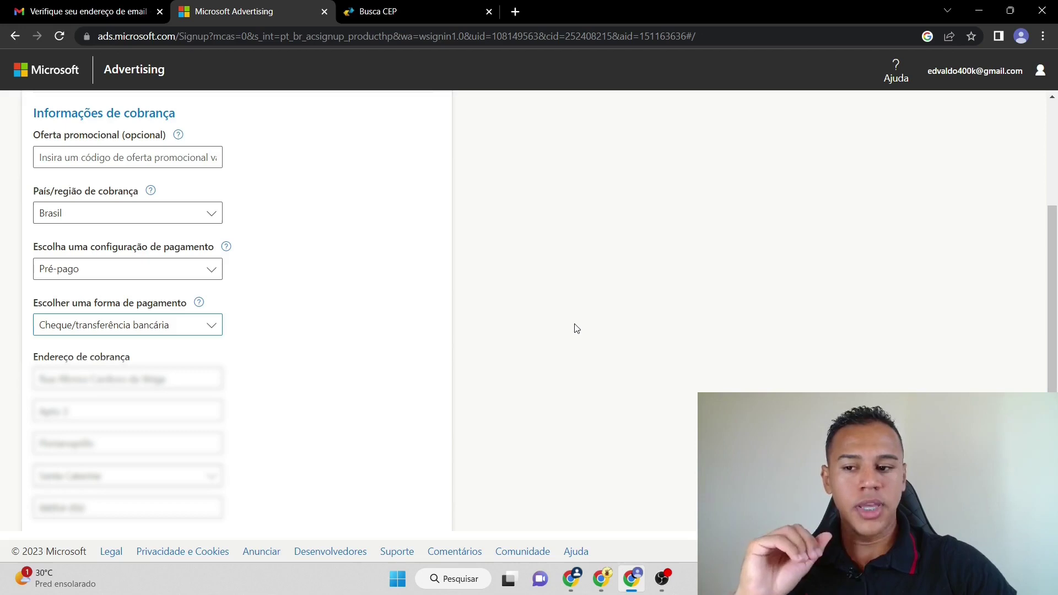
# Tick 'Concordo com os Termos' and submit with Concluir Inscrição.
pyautogui.scroll(-3, 577, 328)
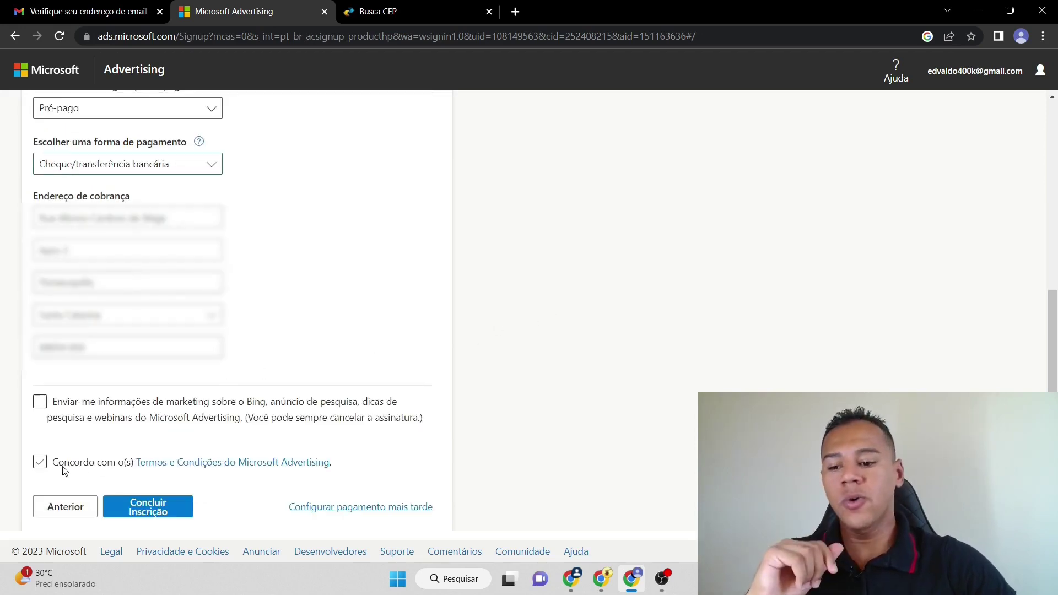
pyautogui.click(40, 463)
pyautogui.click(40, 465)
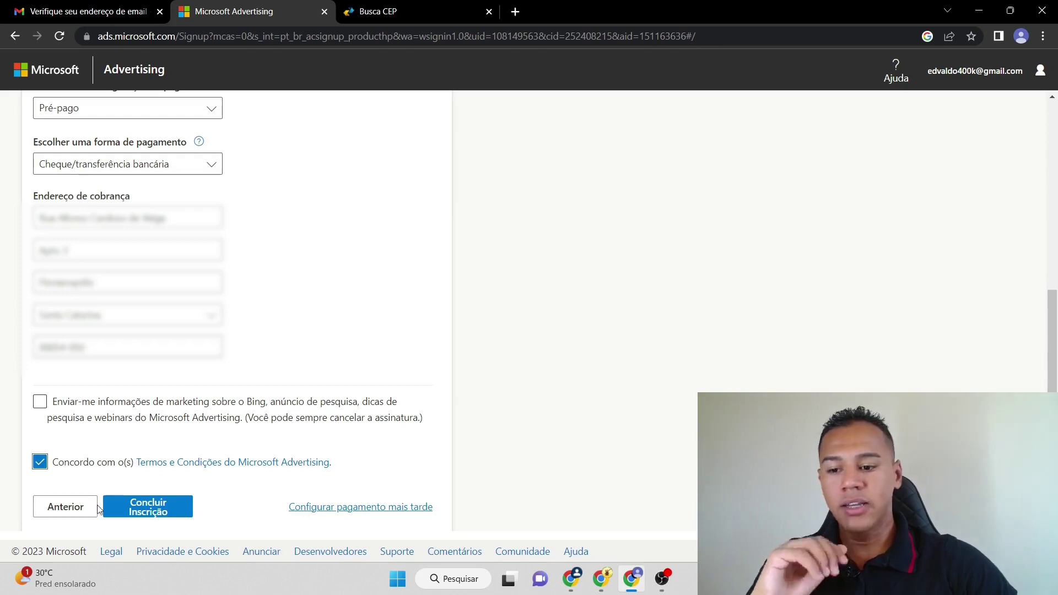
pyautogui.click(148, 507)
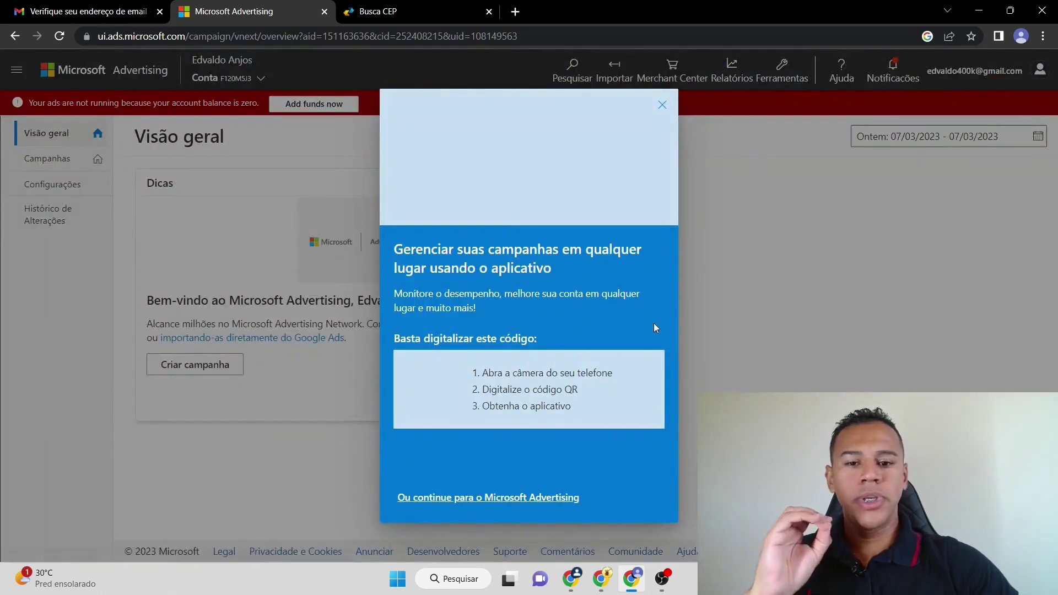
# Dismiss the mobile app promotion pop-up on the overview.
pyautogui.click(663, 105)
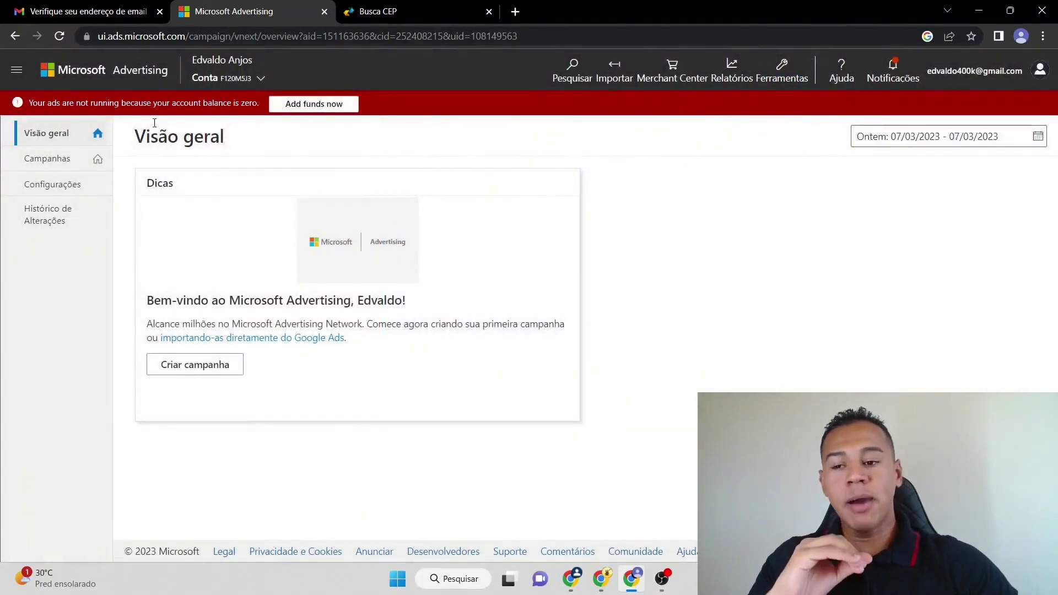
pyautogui.click(261, 79)
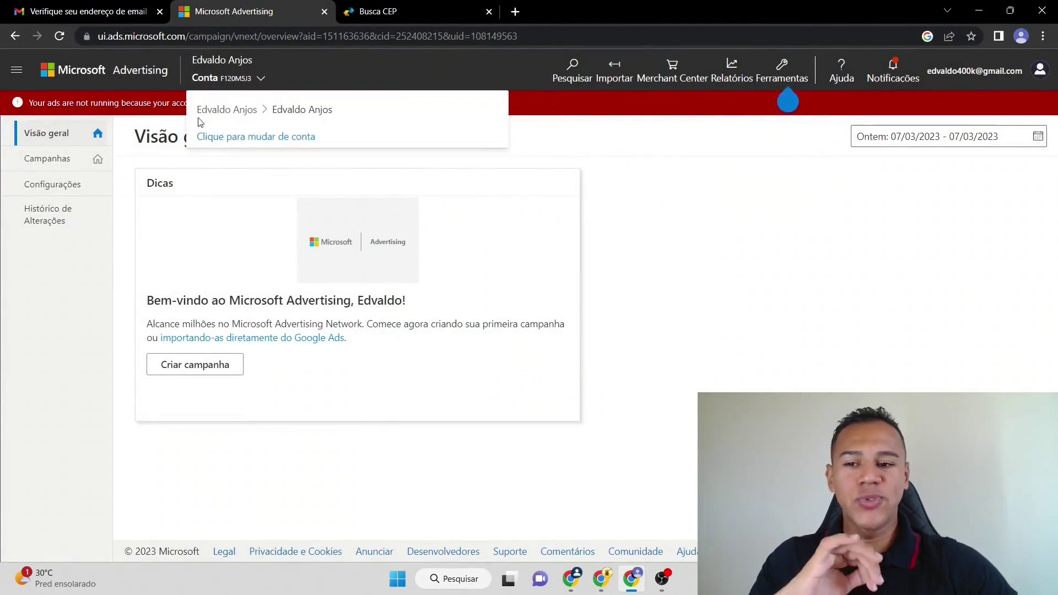
pyautogui.click(578, 157)
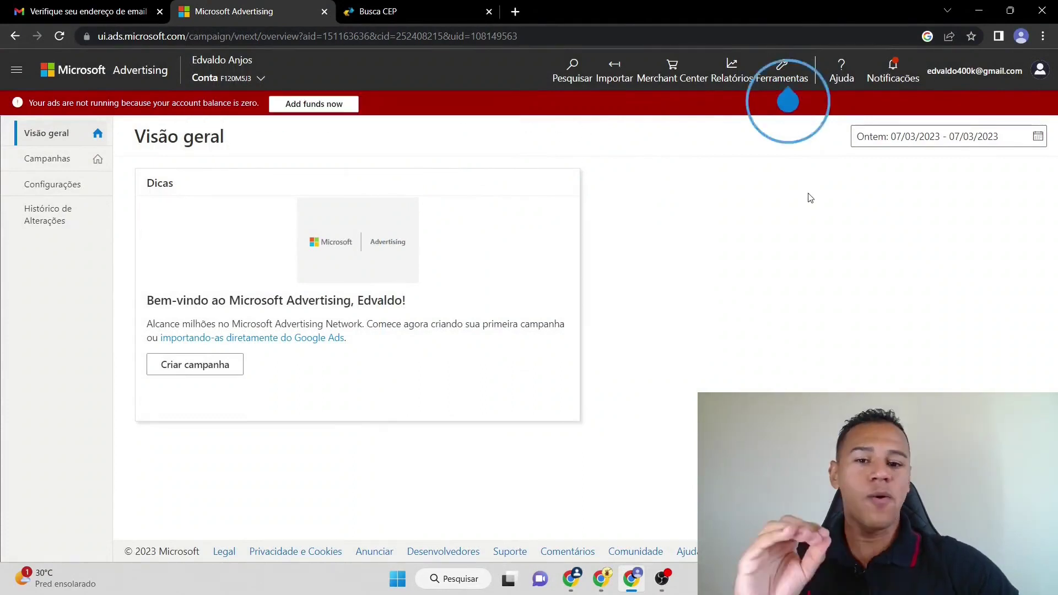
# Translate the overview into Portuguese and close the Translate bubble and asset-library tip.
pyautogui.rightClick(386, 143)
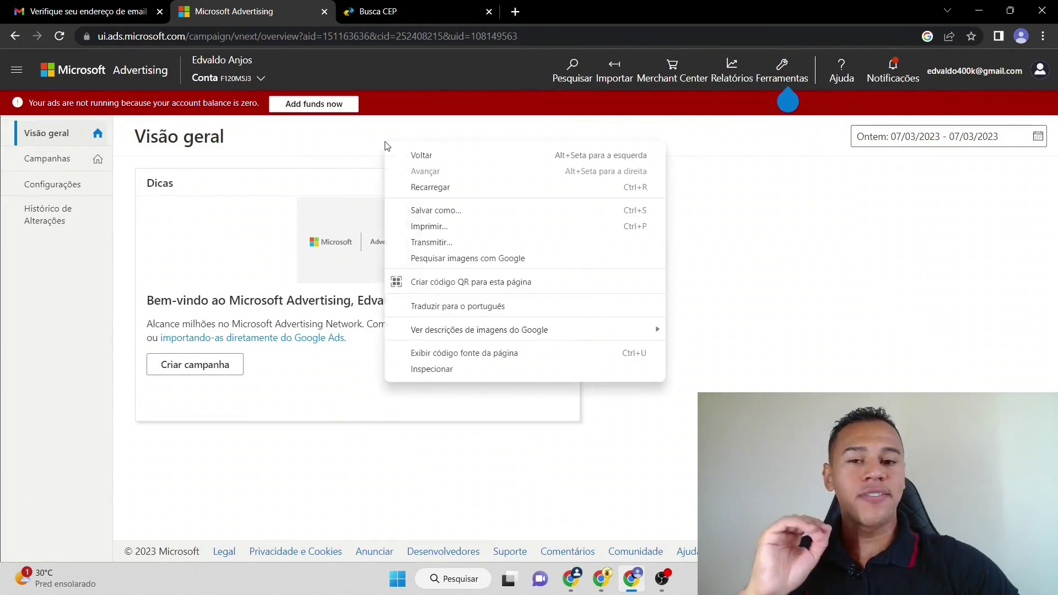
pyautogui.click(490, 312)
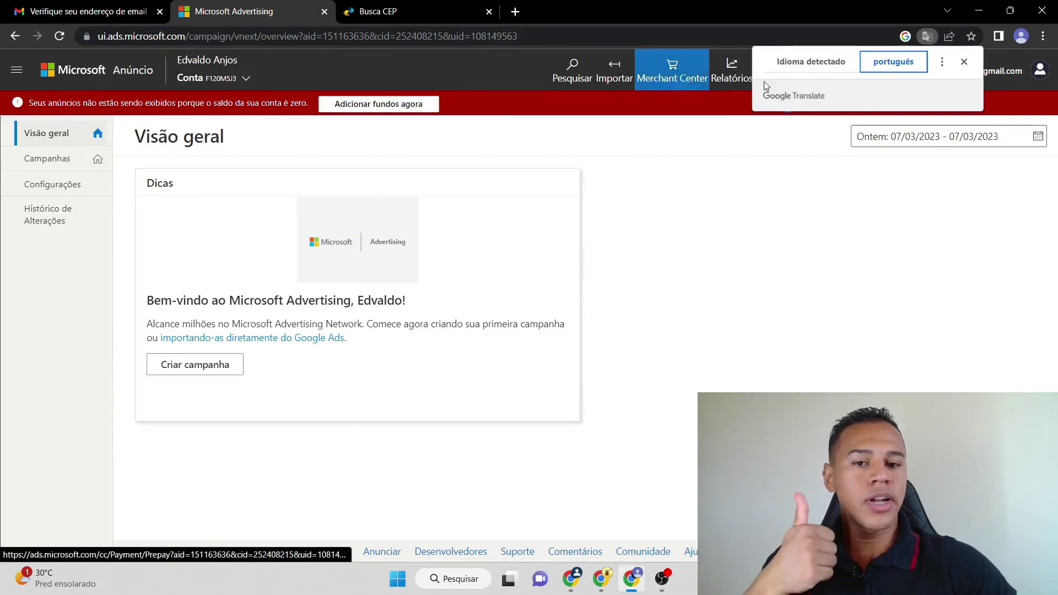
pyautogui.click(964, 63)
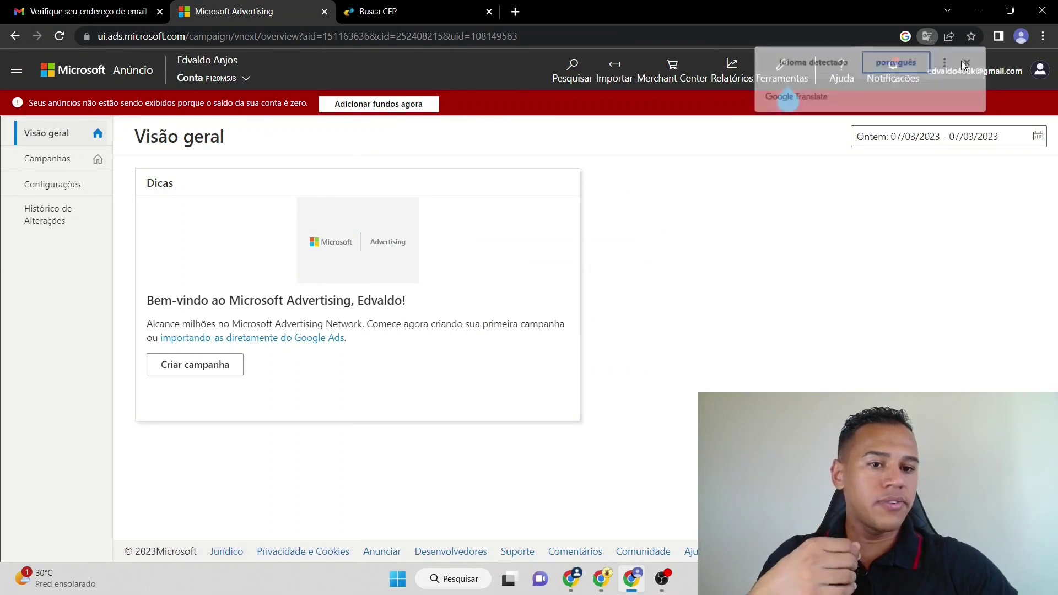
pyautogui.click(781, 76)
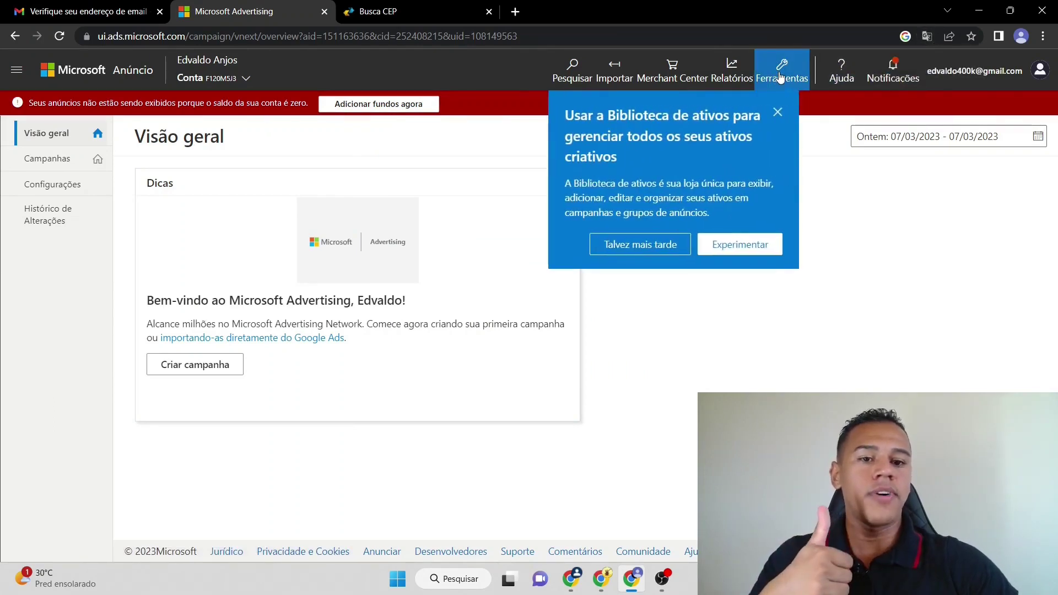
pyautogui.click(779, 112)
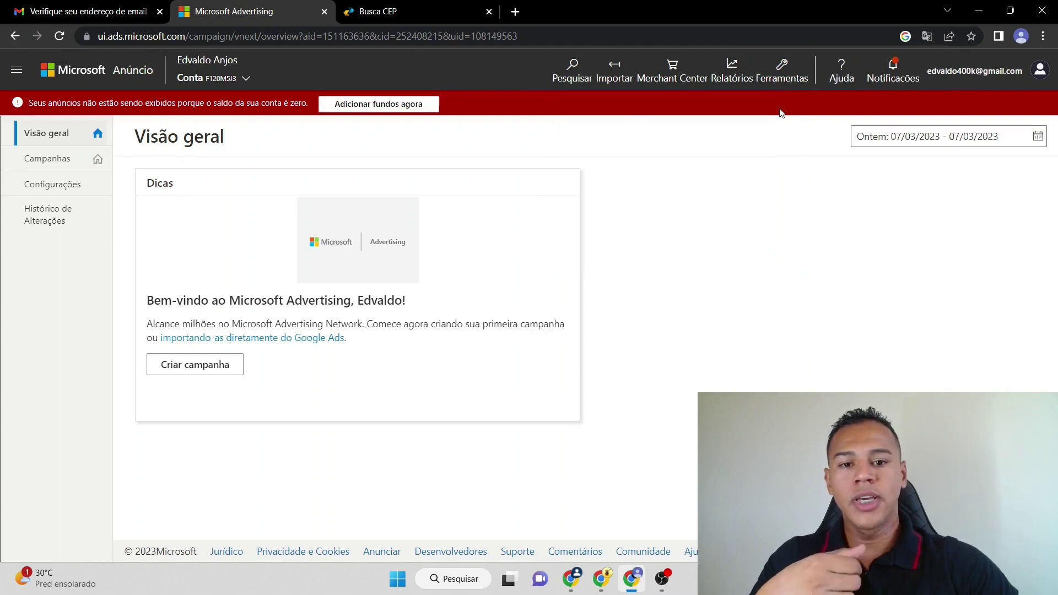
pyautogui.click(214, 78)
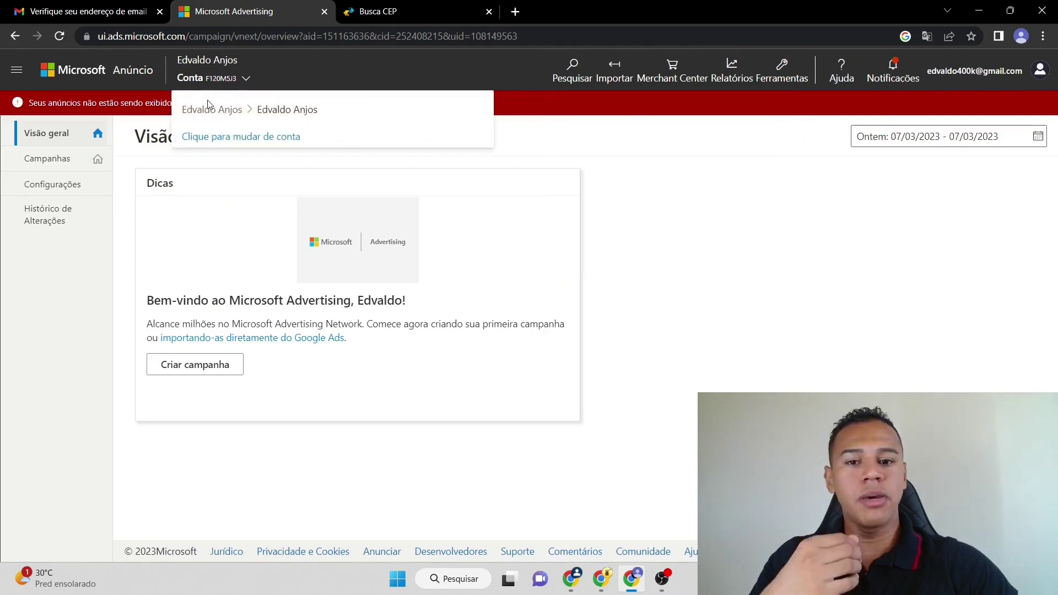
pyautogui.click(753, 177)
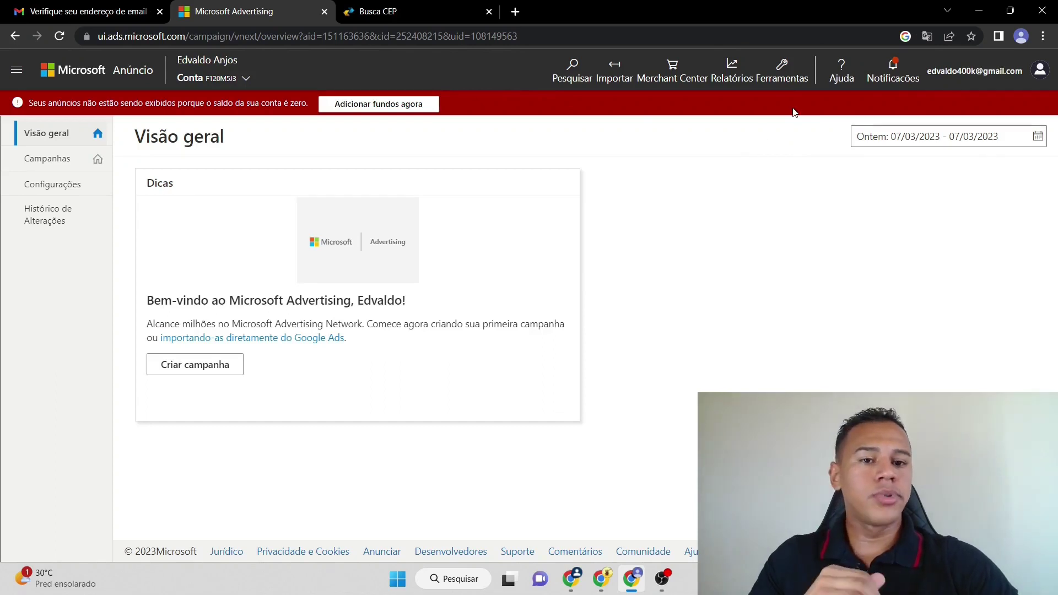
# Go to Ferramentas > Cobrança e Pagamentos > Payment methods.
pyautogui.click(786, 78)
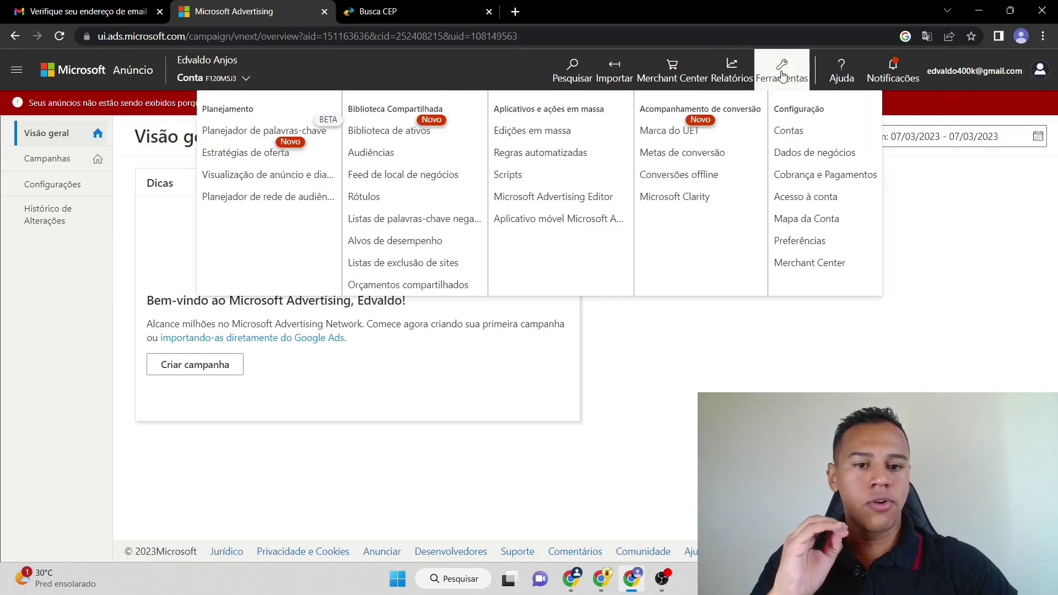
pyautogui.click(824, 175)
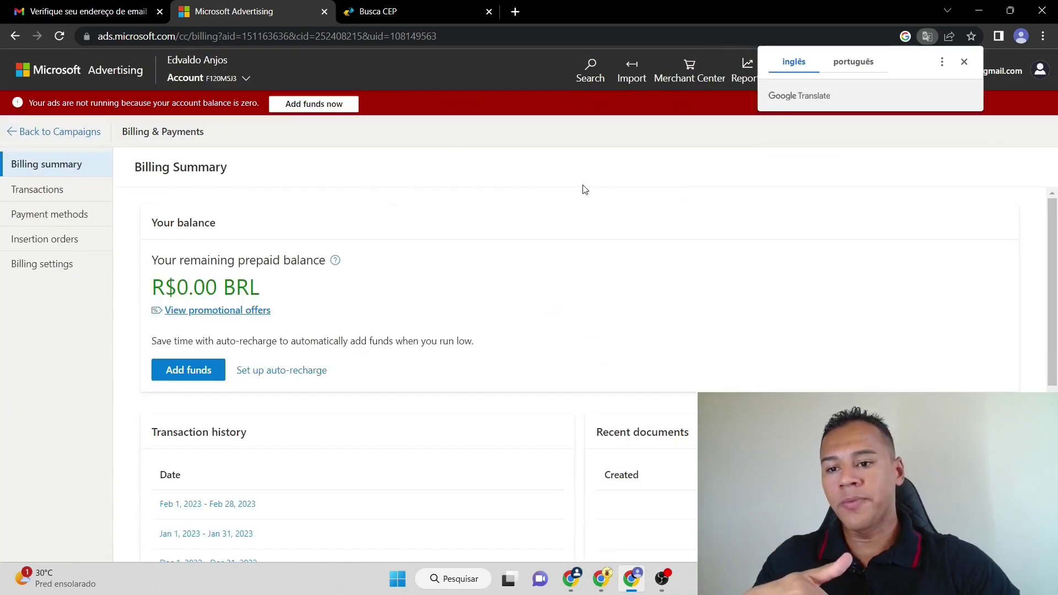
pyautogui.click(78, 215)
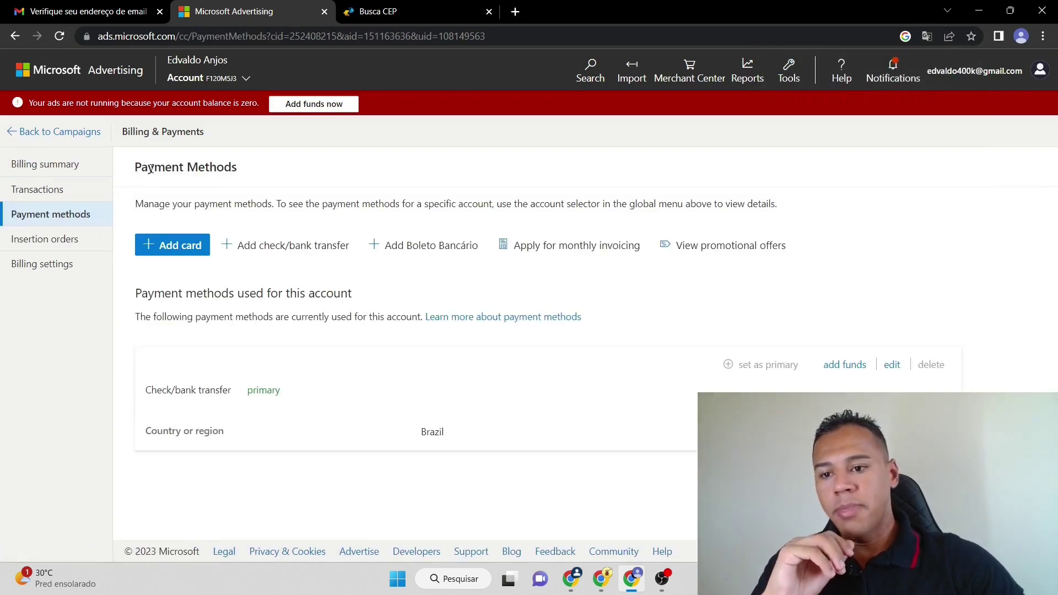
# Translate the Payment Methods page with 'Traduzir para o português'.
pyautogui.rightClick(303, 157)
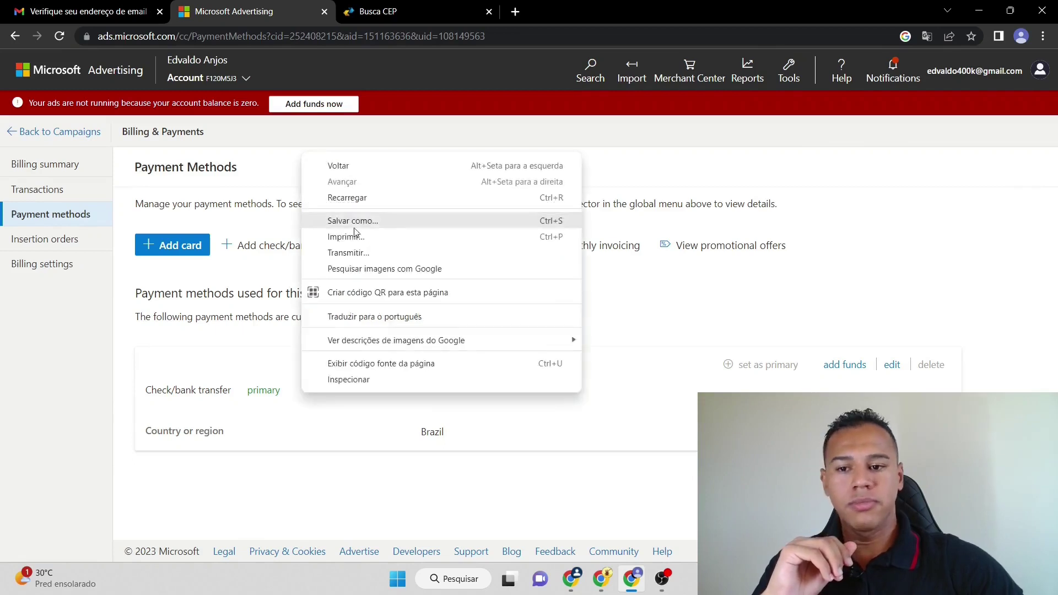
pyautogui.click(411, 315)
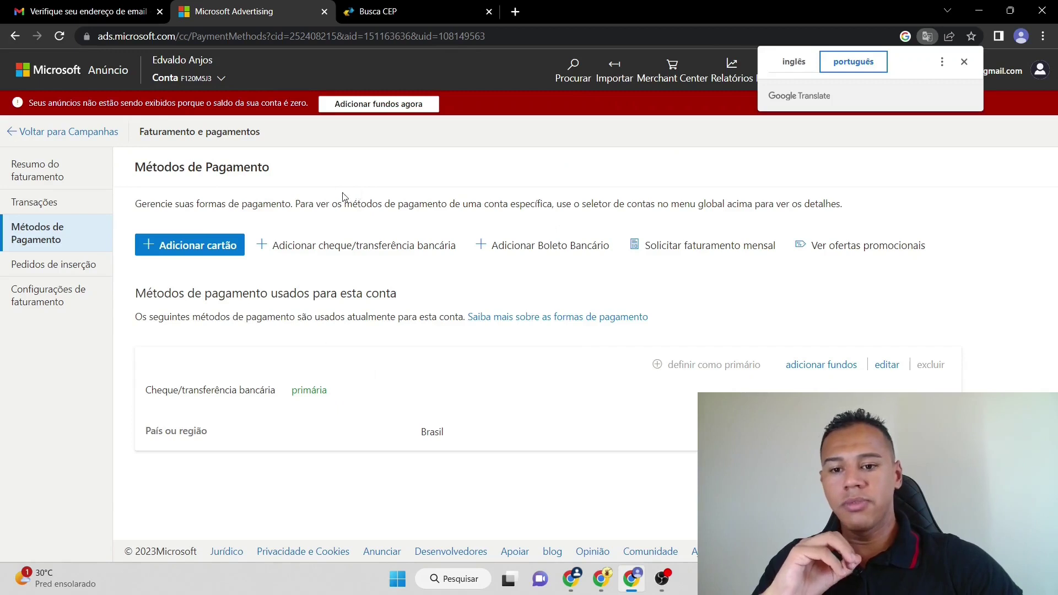
# Add a Boleto Bancário as Método de pagamento principal and enter its name in 'Nome Boleto Bancario'.
pyautogui.click(528, 247)
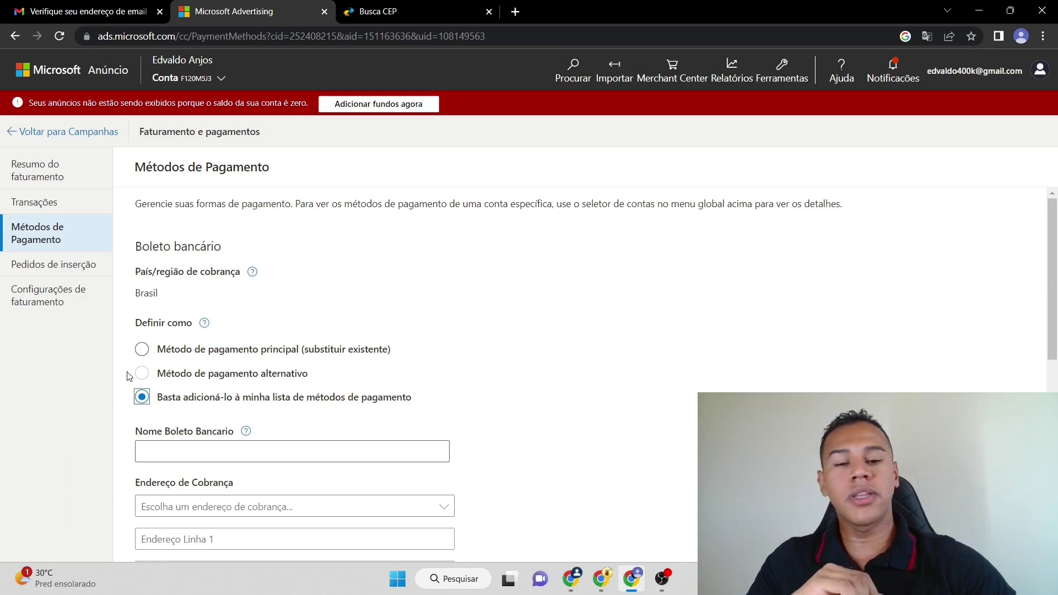
pyautogui.click(142, 350)
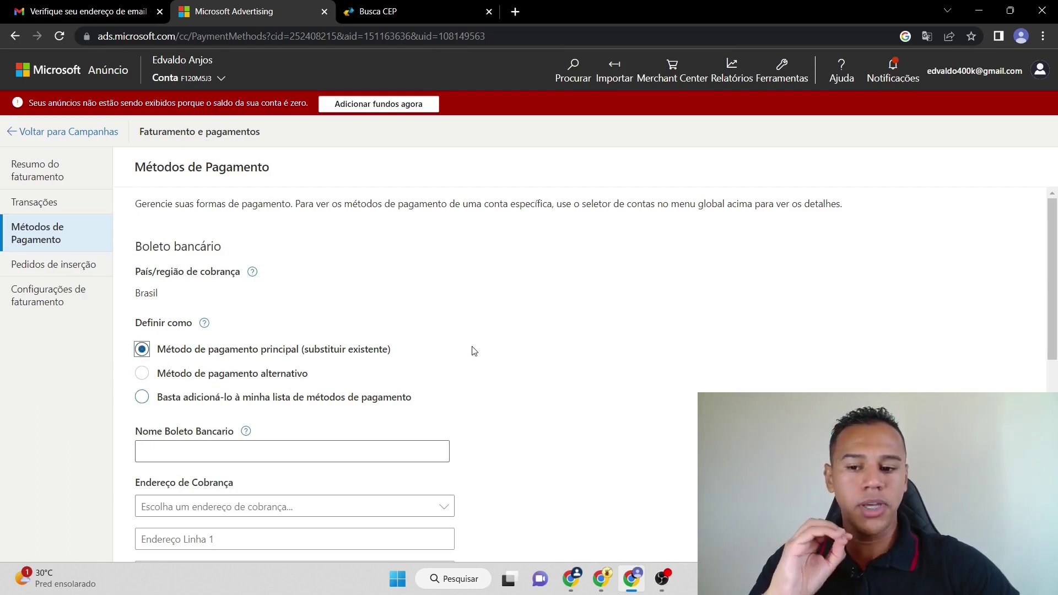
pyautogui.scroll(-3, 419, 291)
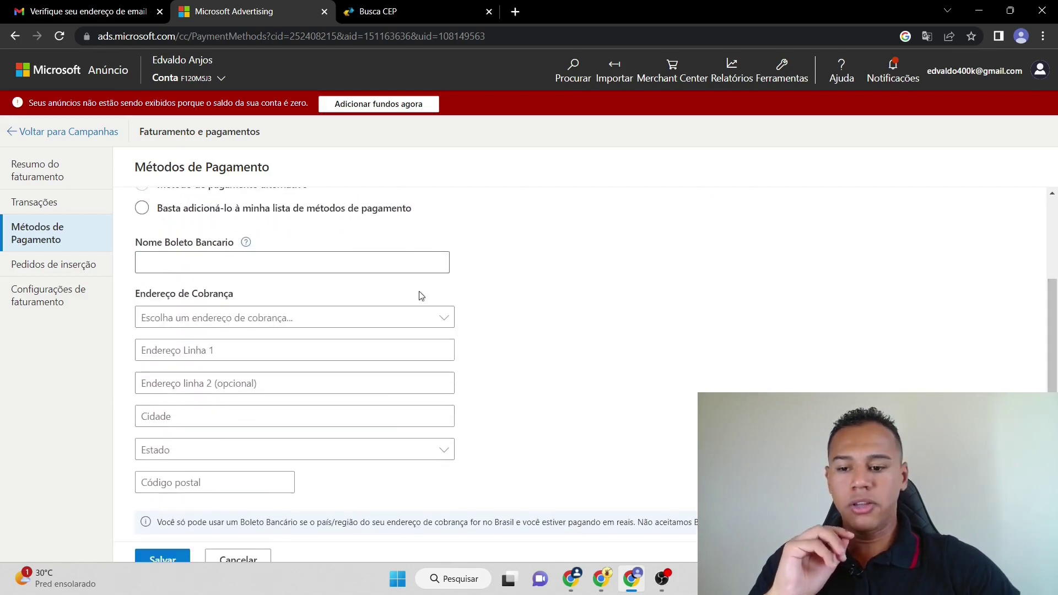
pyautogui.write('Edvaldo Boleto')
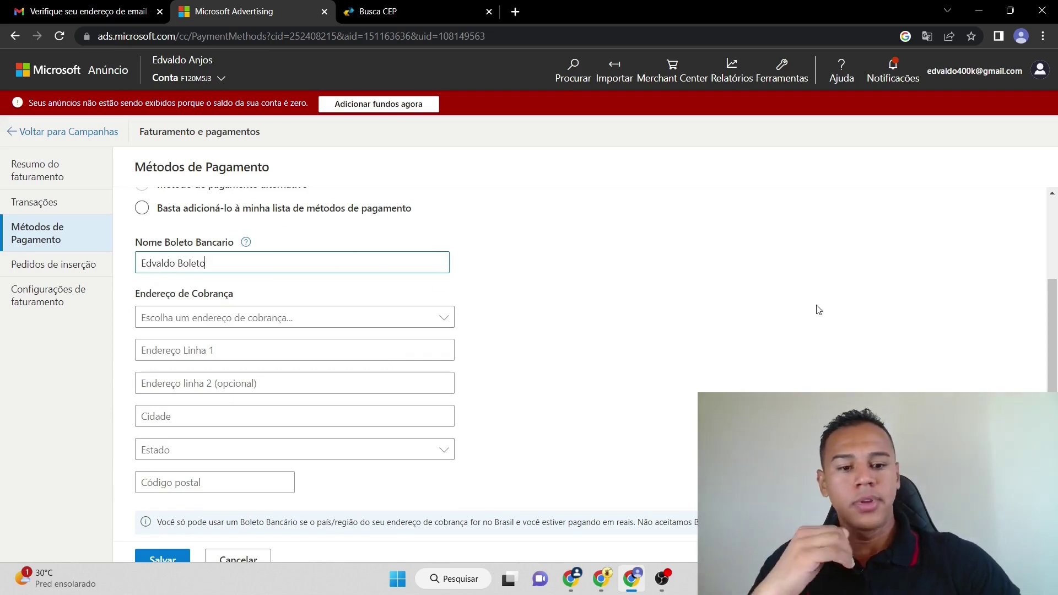
pyautogui.moveTo(1053, 333); pyautogui.dragTo(1053, 338)
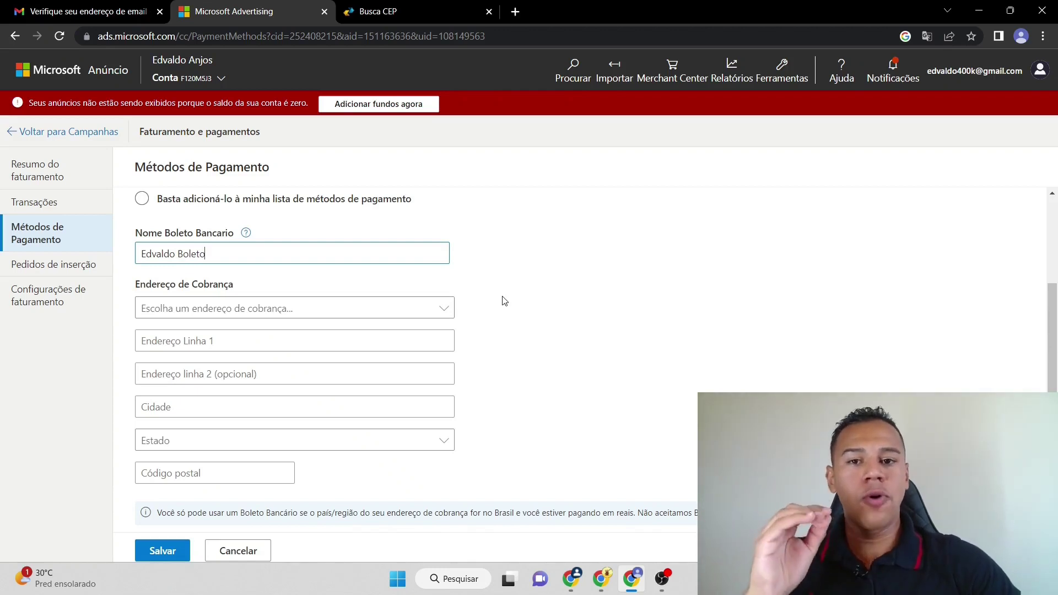
# Pick the saved address for Endereço de Cobrança and scroll to the Brazil-only boleto note.
pyautogui.click(257, 308)
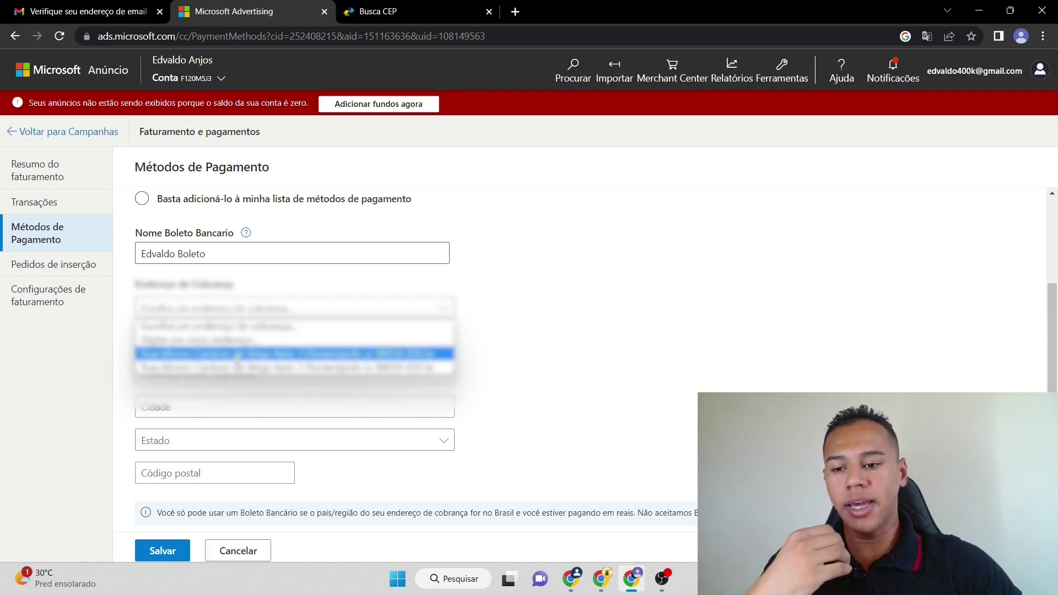
pyautogui.click(238, 355)
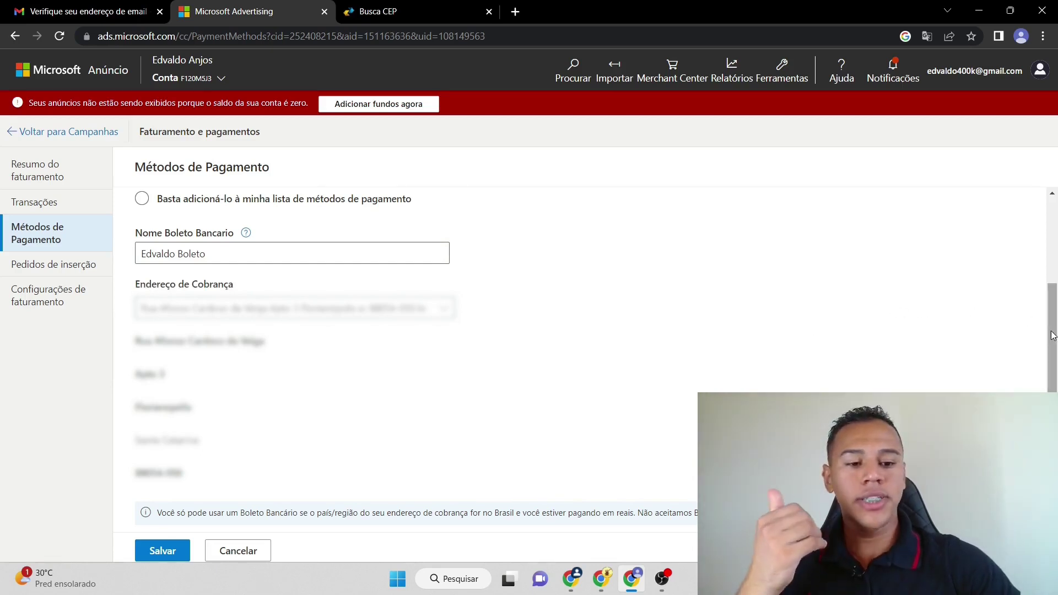
pyautogui.moveTo(1053, 335); pyautogui.dragTo(1053, 393)
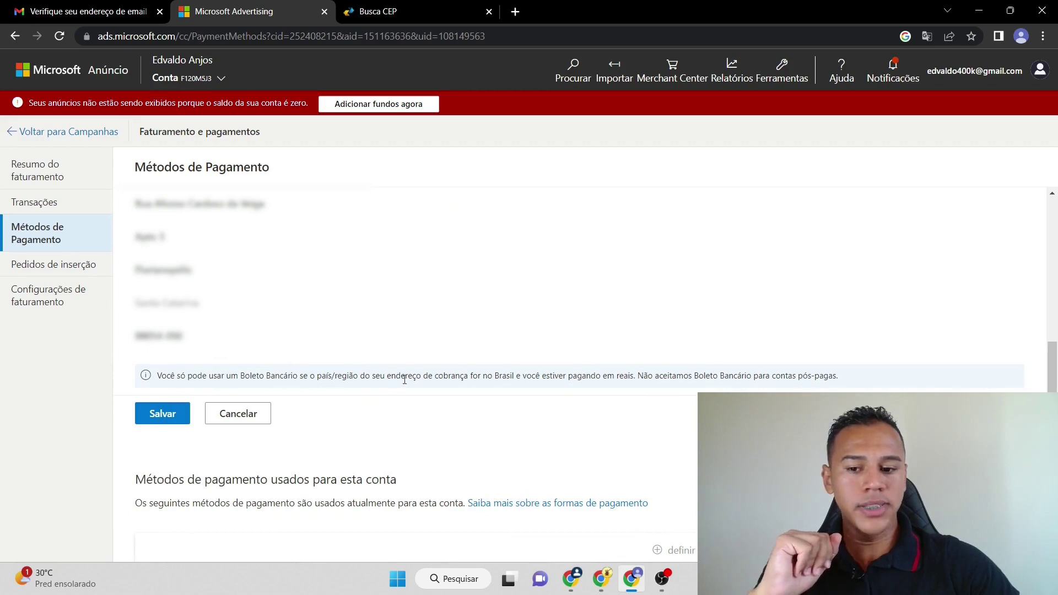
pyautogui.moveTo(451, 381); pyautogui.dragTo(392, 359)
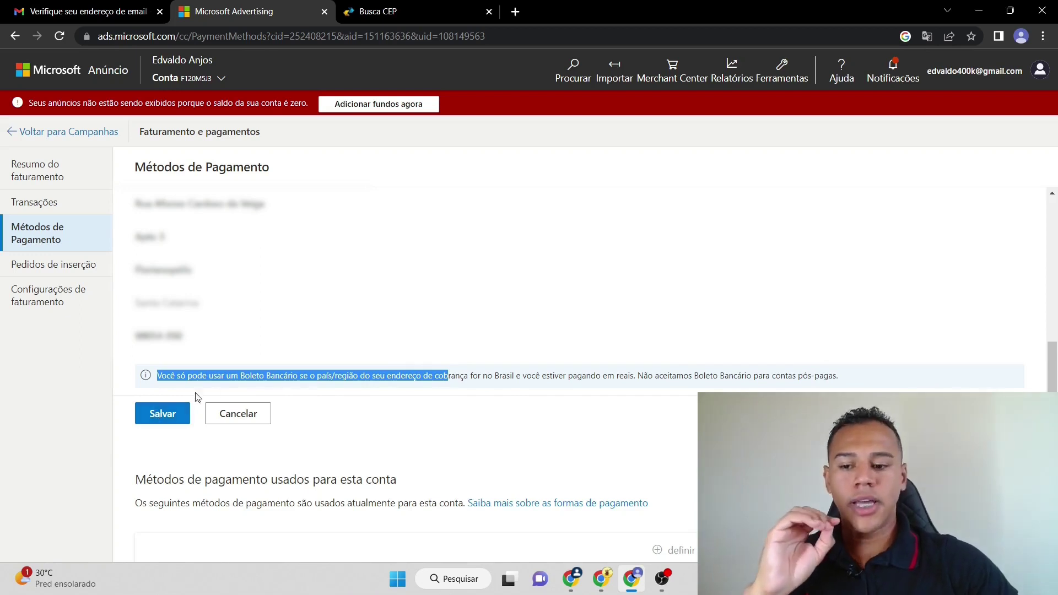
# Save the Boleto Bancário and verify it shows as primário among the payment methods.
pyautogui.click(149, 414)
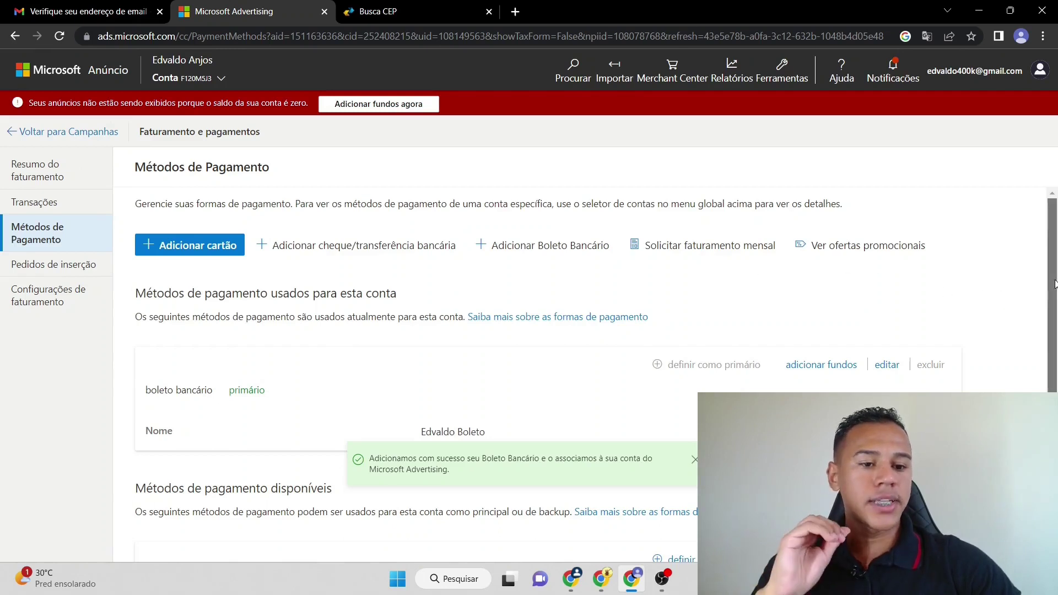
pyautogui.moveTo(1055, 284); pyautogui.dragTo(1047, 353)
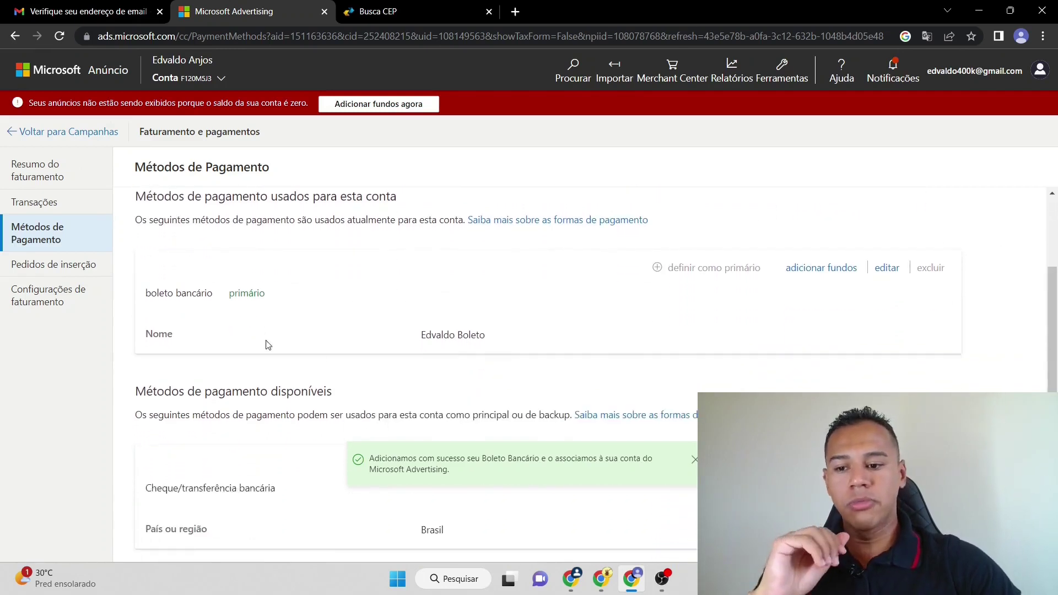
pyautogui.moveTo(234, 294); pyautogui.dragTo(284, 298)
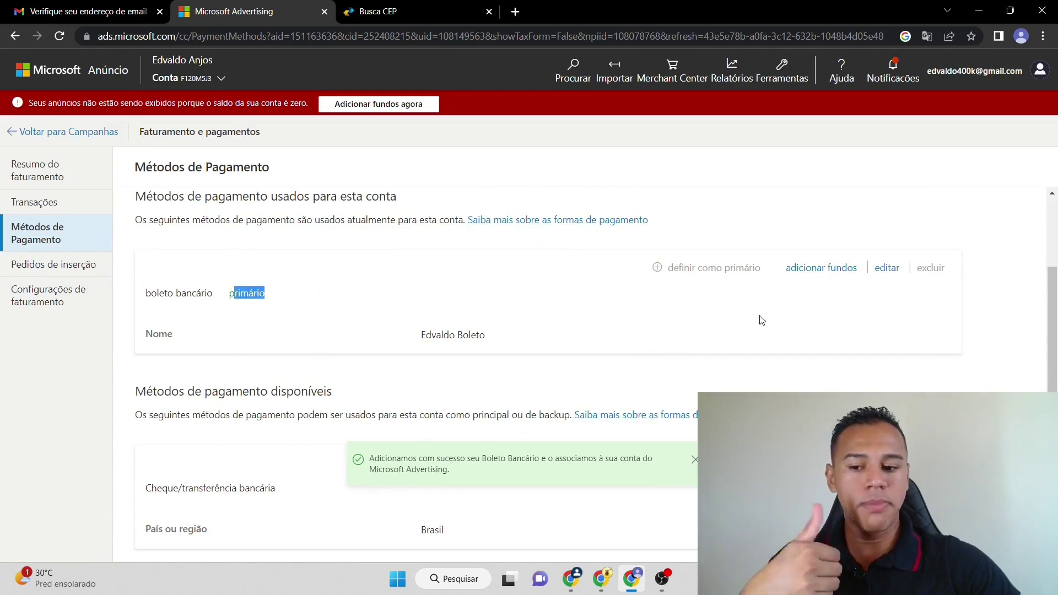
pyautogui.moveTo(1053, 331); pyautogui.dragTo(1055, 172)
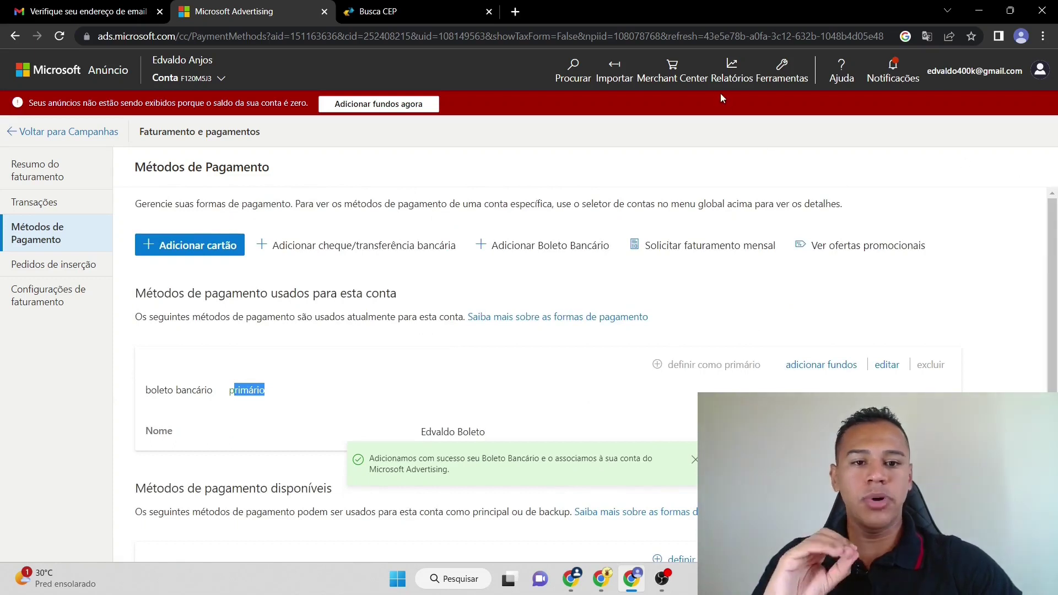
# Go to Ferramentas > Preferences > Minhas configurações.
pyautogui.click(791, 78)
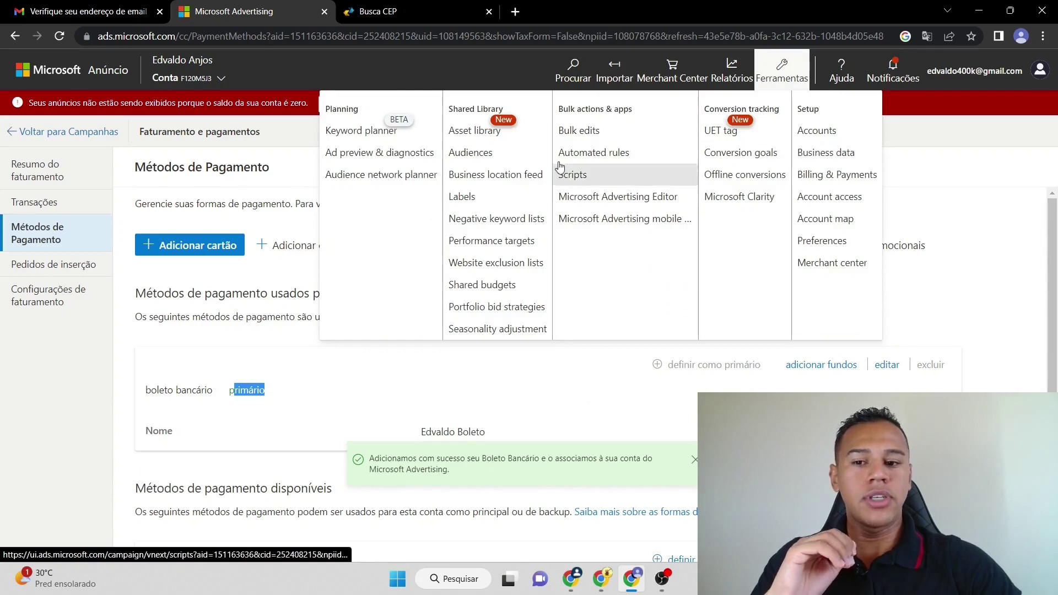
pyautogui.click(820, 243)
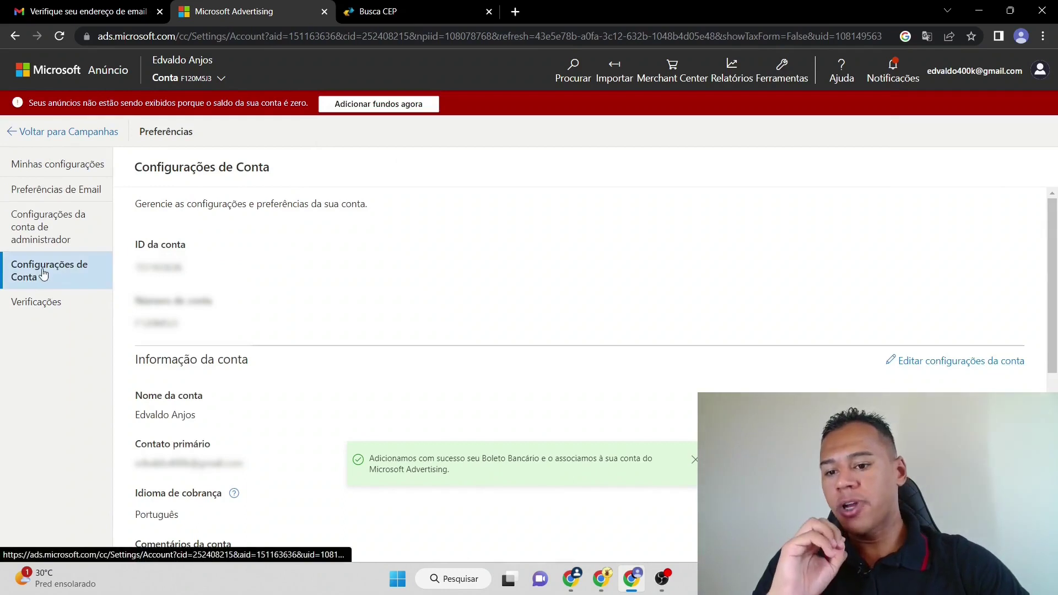
pyautogui.click(52, 164)
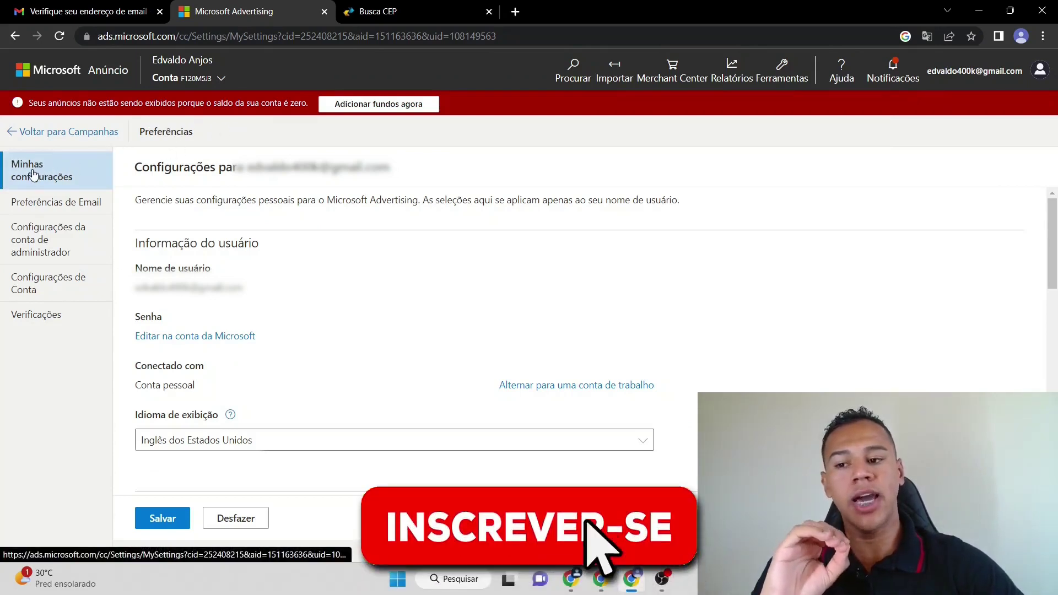
# Translate the settings page into Portuguese, then revert it to the original English.
pyautogui.rightClick(67, 168)
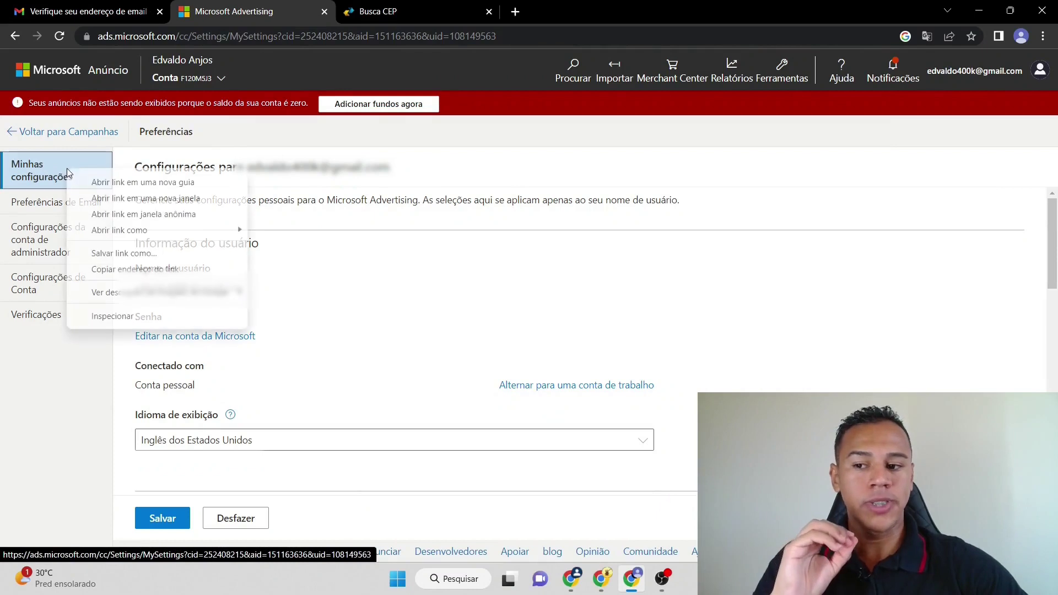
pyautogui.click(548, 174)
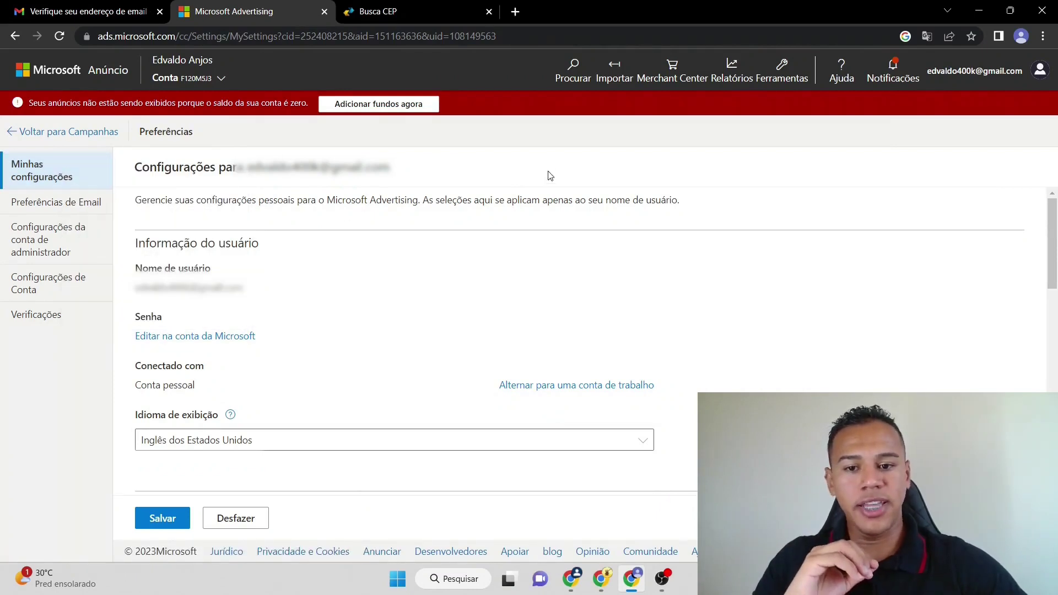
pyautogui.rightClick(548, 175)
pyautogui.click(641, 337)
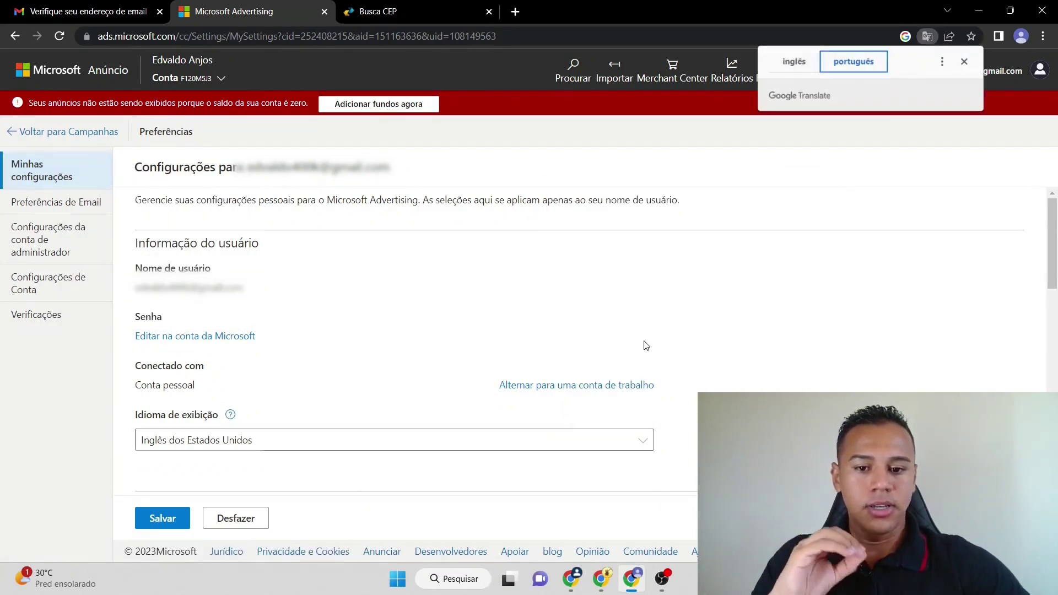
pyautogui.click(794, 62)
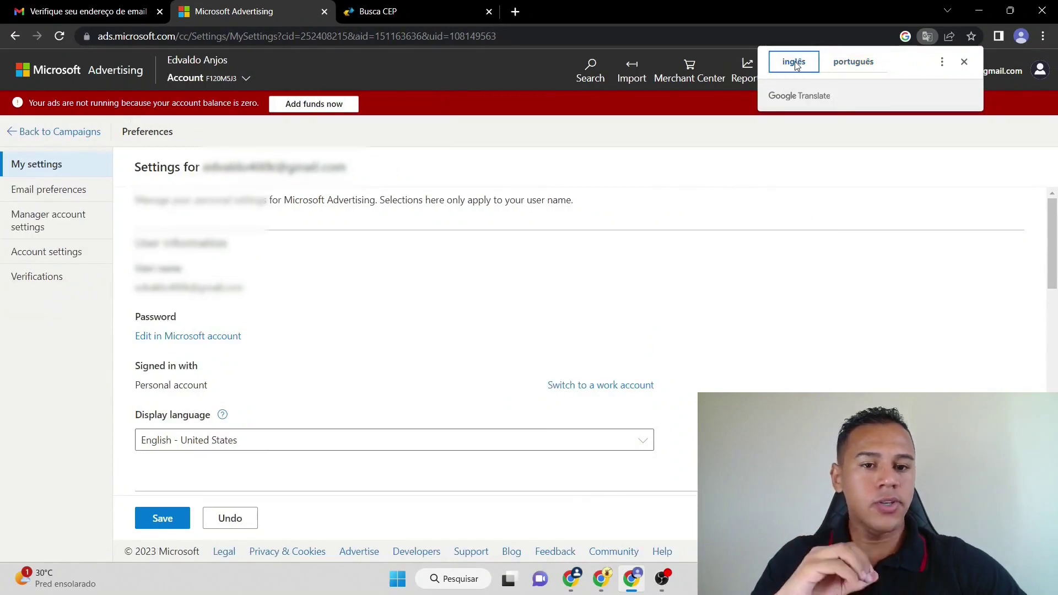
# Dismiss the translation prompt and change the Display language to Portuguese - Brazil, confirming with OK.
pyautogui.click(31, 169)
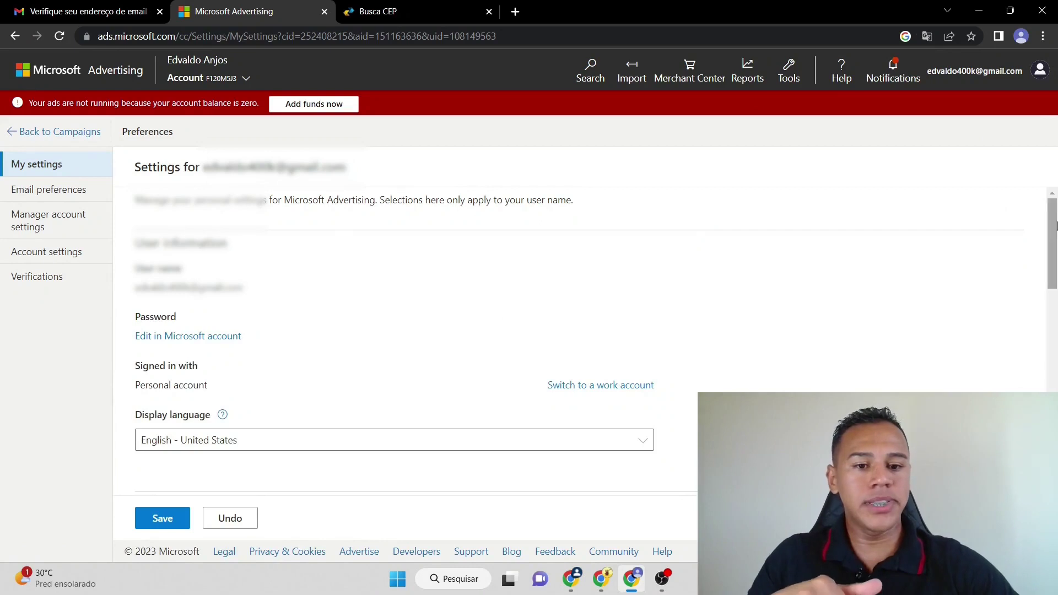
pyautogui.moveTo(1053, 229)
pyautogui.mouseDown()
pyautogui.moveTo(1054, 252)
pyautogui.moveTo(1053, 242)
pyautogui.mouseUp()
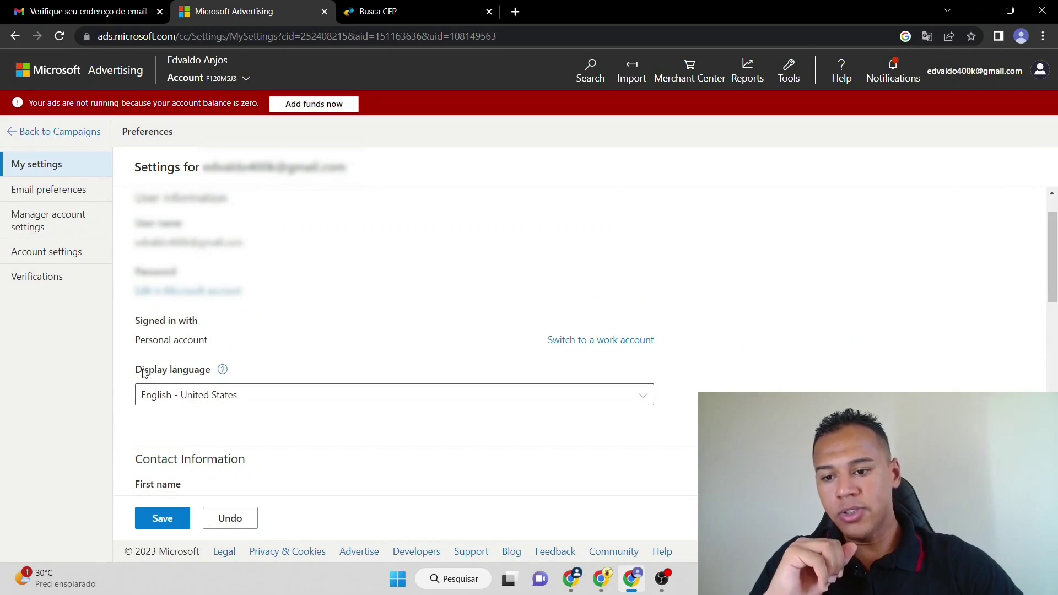
pyautogui.moveTo(143, 374); pyautogui.dragTo(223, 362)
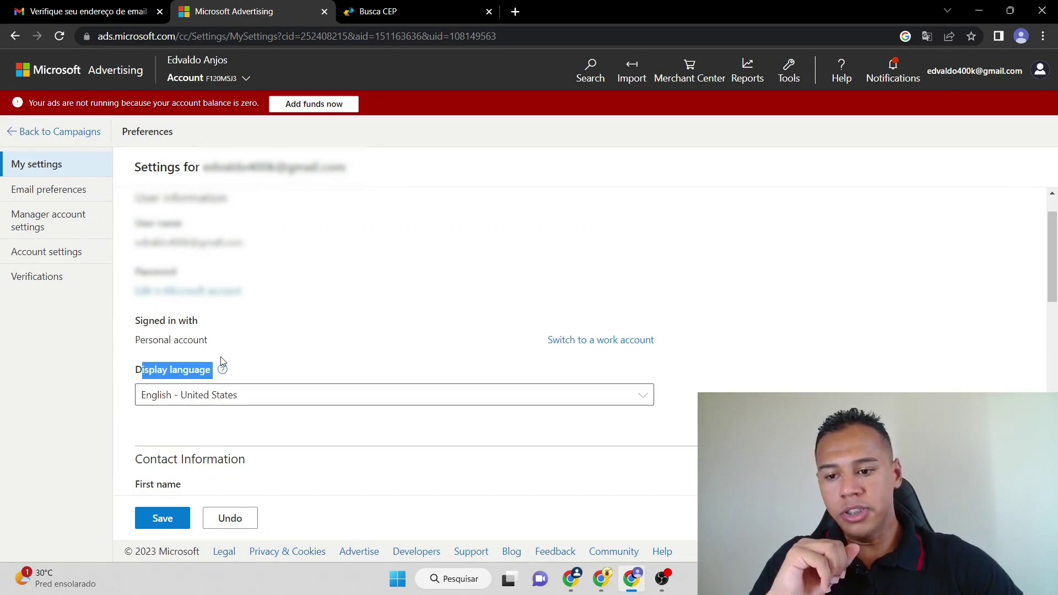
pyautogui.click(219, 396)
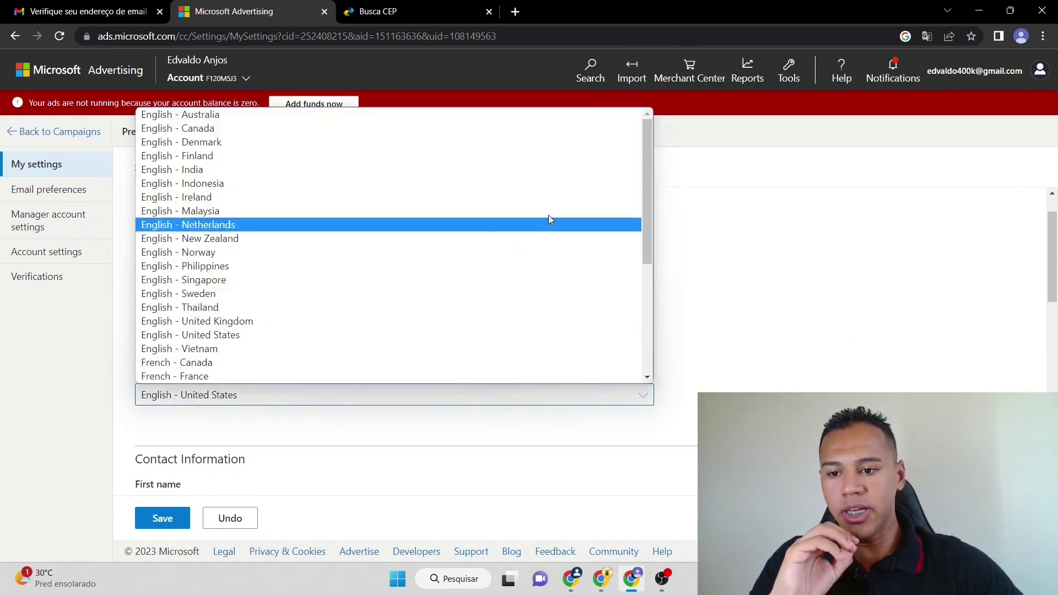
pyautogui.moveTo(646, 227); pyautogui.dragTo(634, 379)
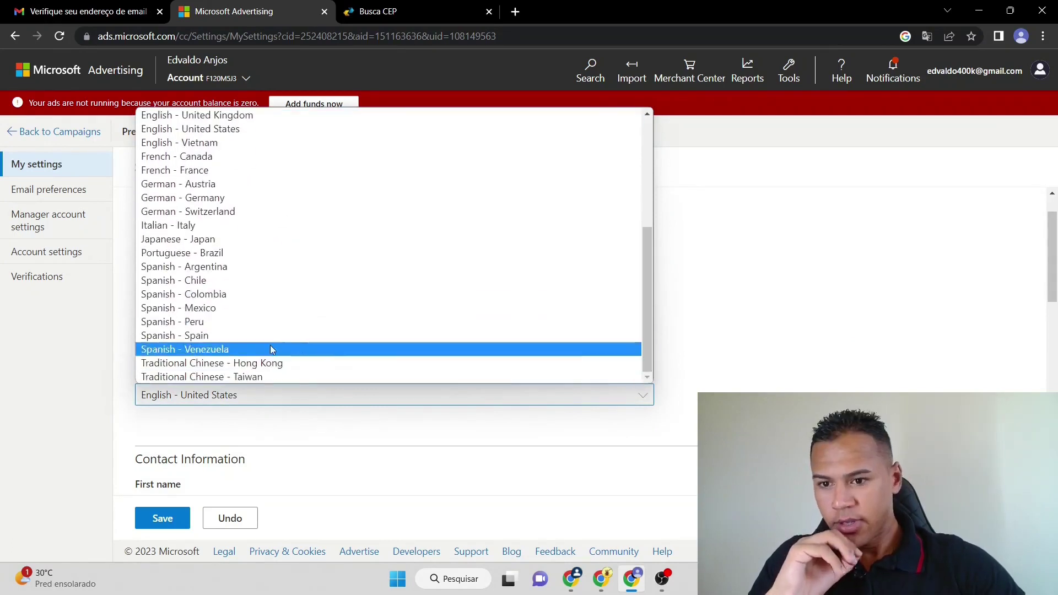
pyautogui.click(194, 252)
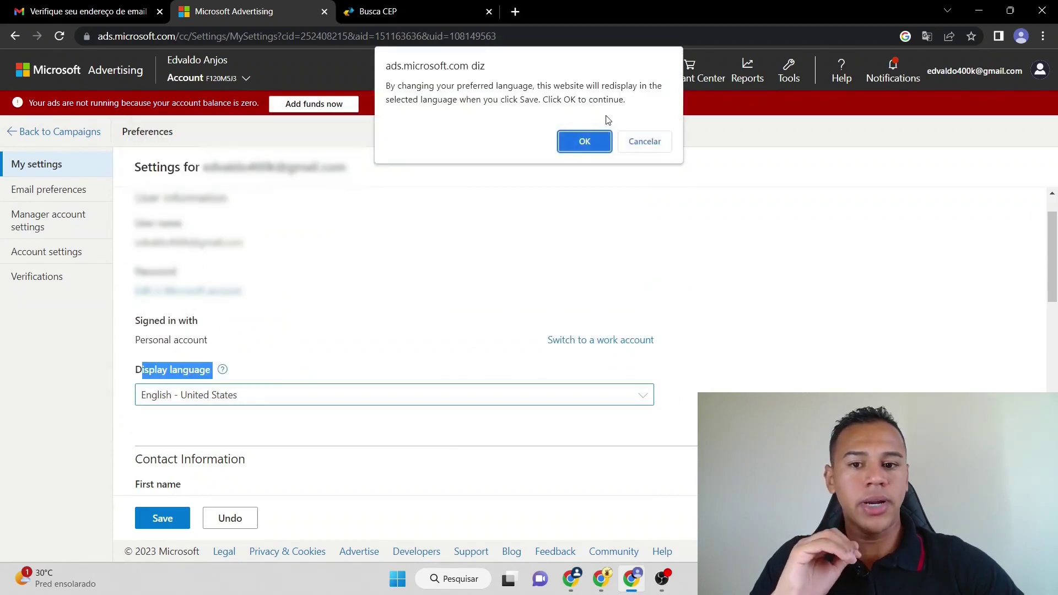
pyautogui.click(584, 144)
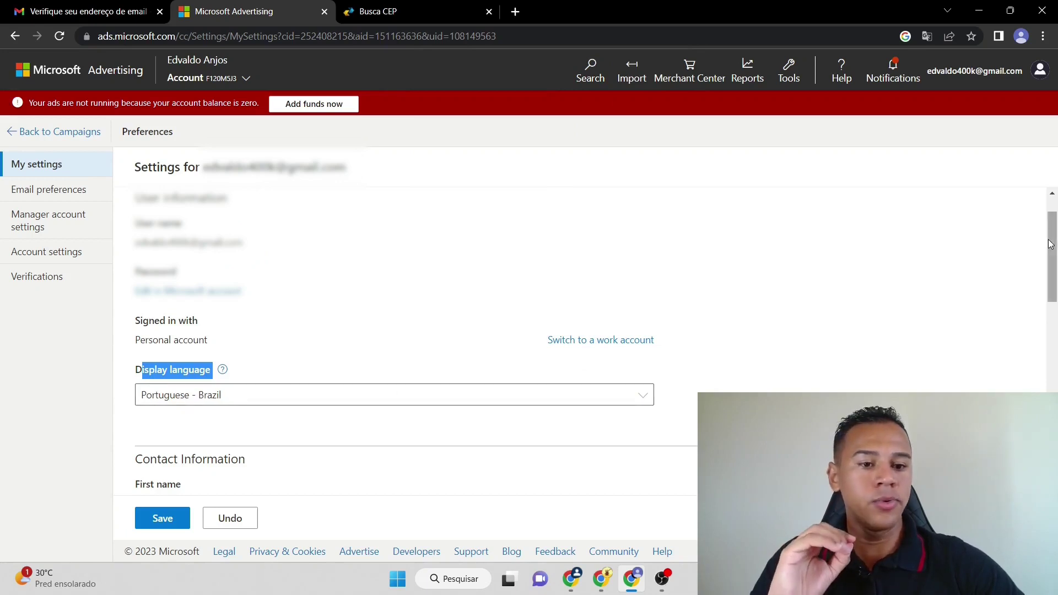
# Set the Country or region to Brazil.
pyautogui.moveTo(1050, 244); pyautogui.dragTo(1027, 418)
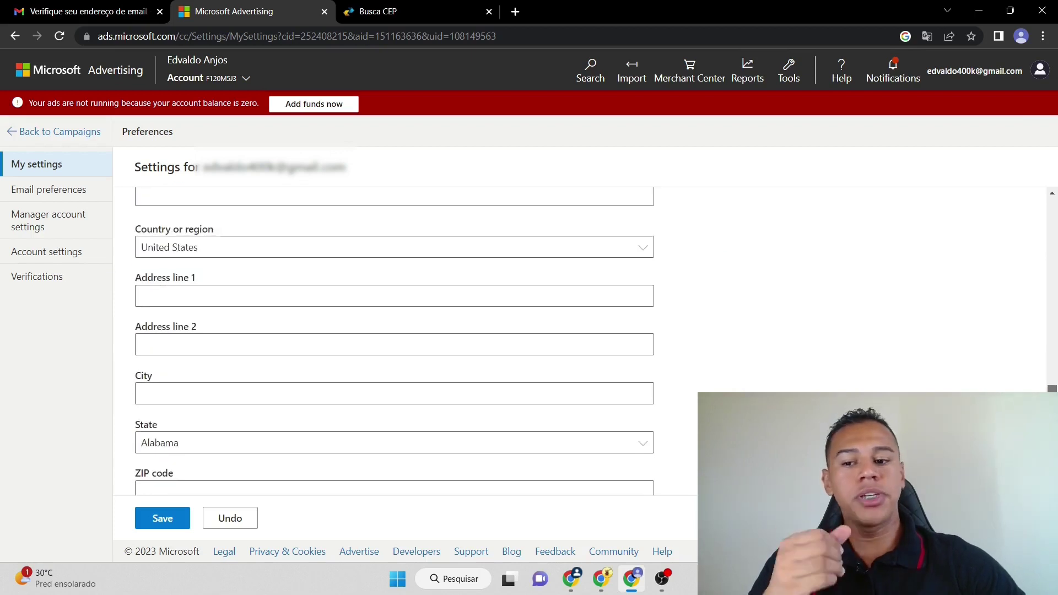
pyautogui.click(227, 253)
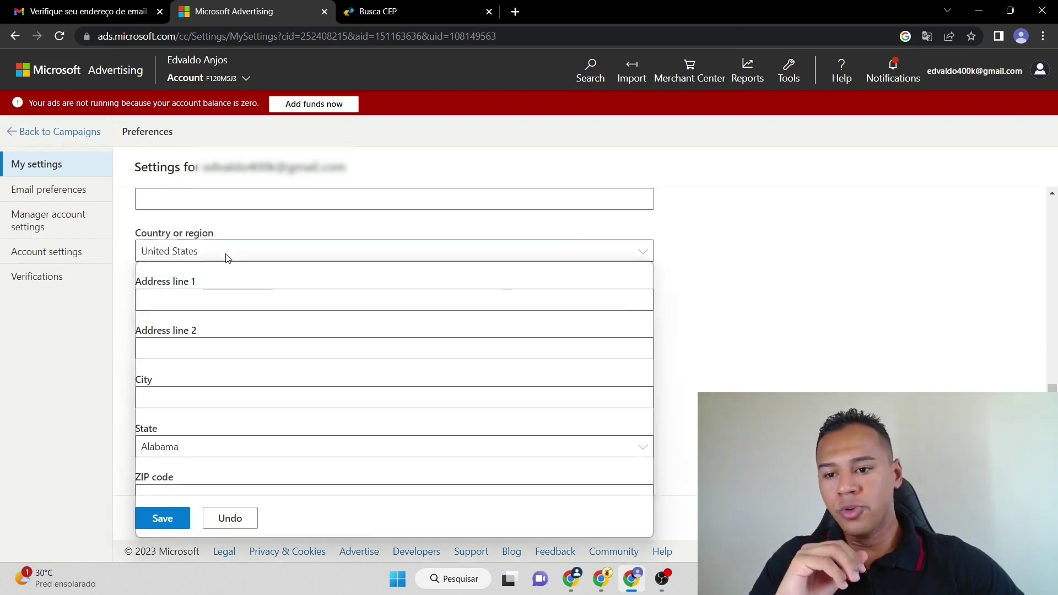
pyautogui.moveTo(648, 507); pyautogui.dragTo(310, 313)
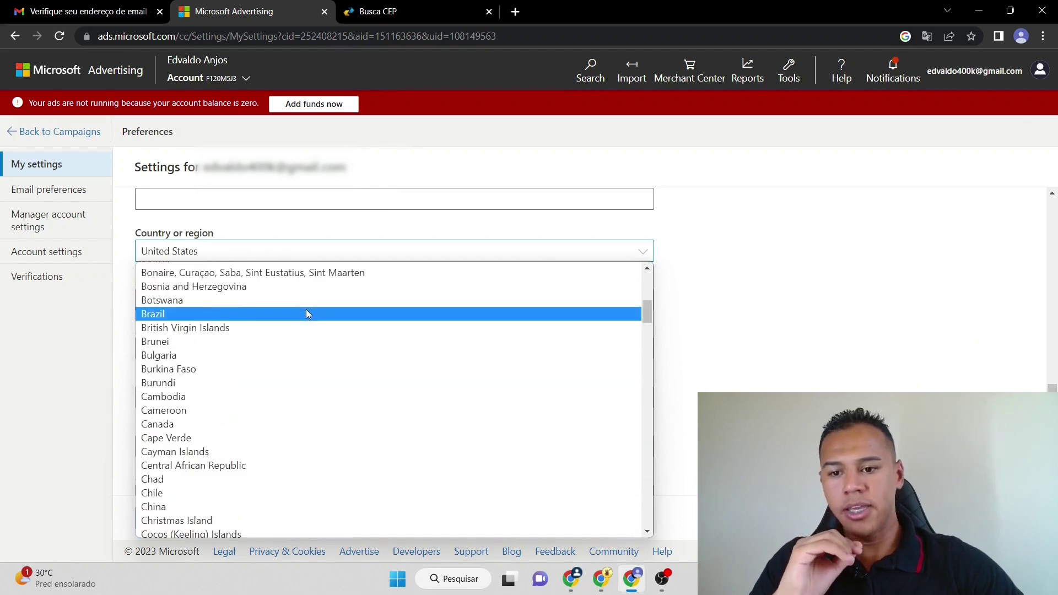
pyautogui.click(307, 309)
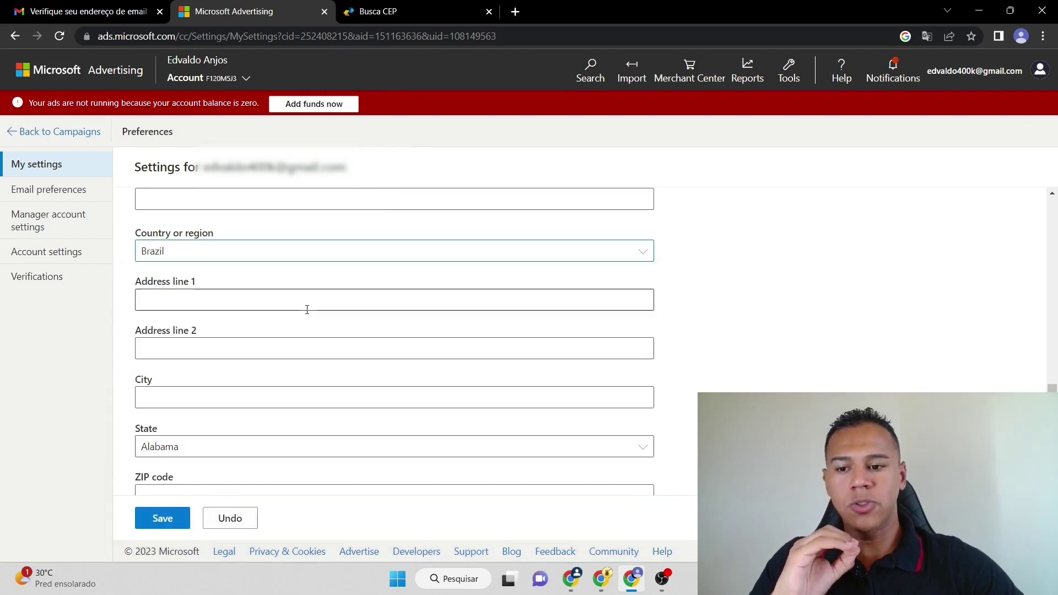
# Start the first address line, then translate the settings page into Portuguese.
pyautogui.click(214, 302)
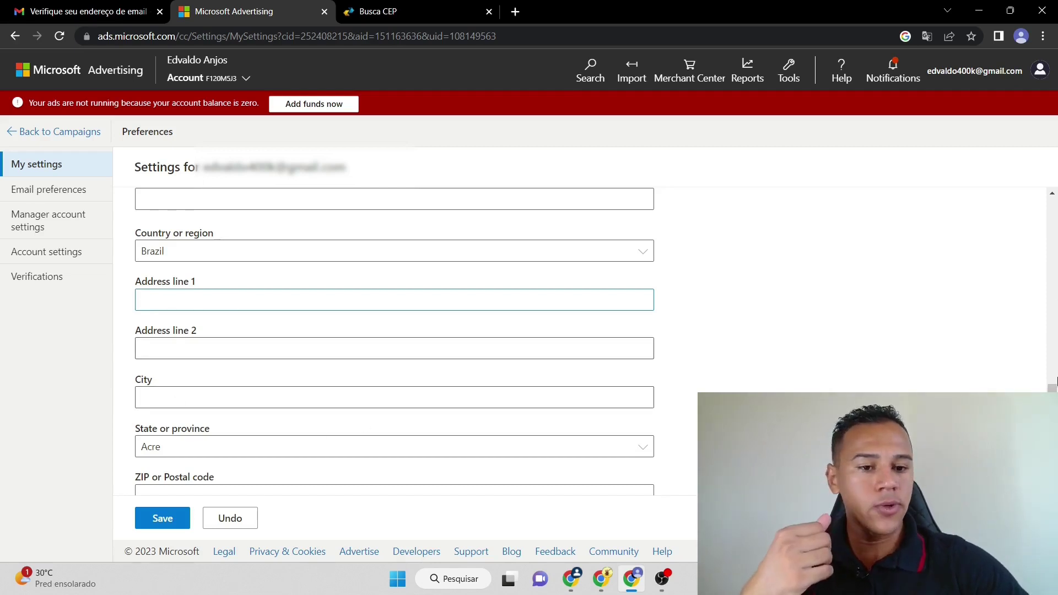
pyautogui.scroll(-1, 457, 429)
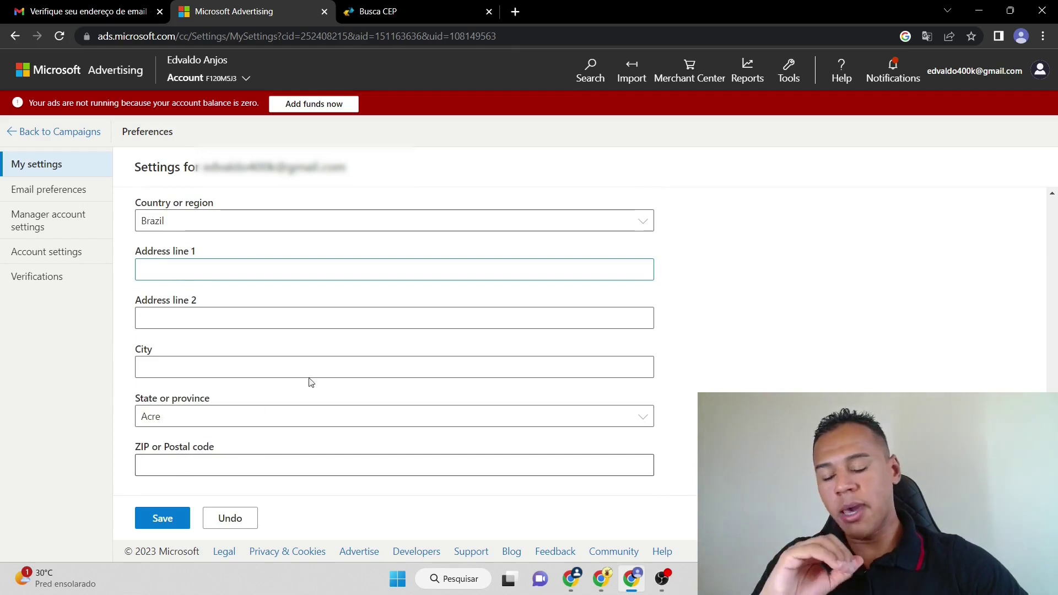
pyautogui.rightClick(706, 289)
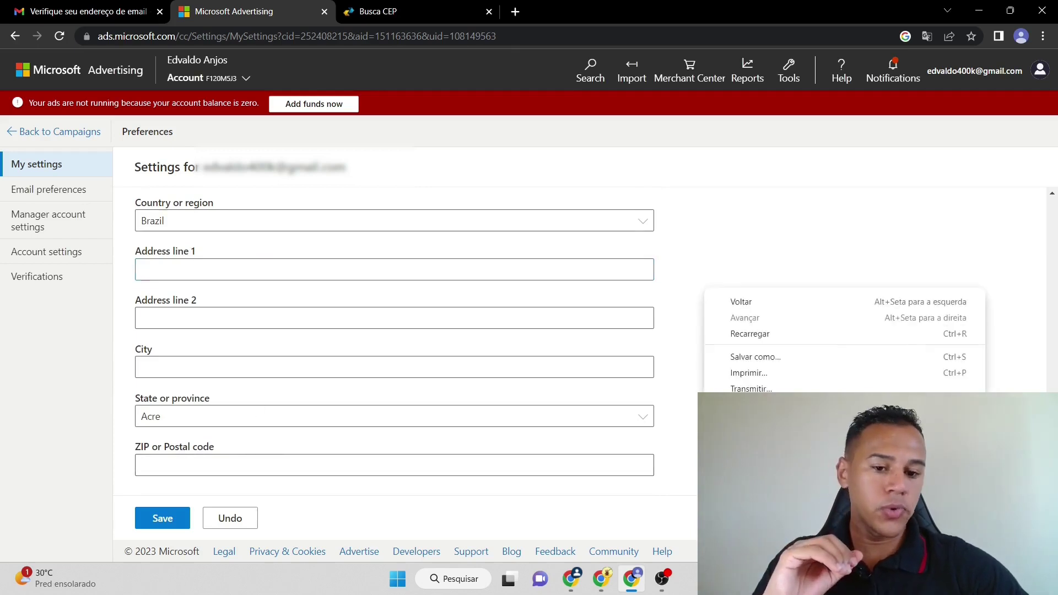
pyautogui.click(772, 428)
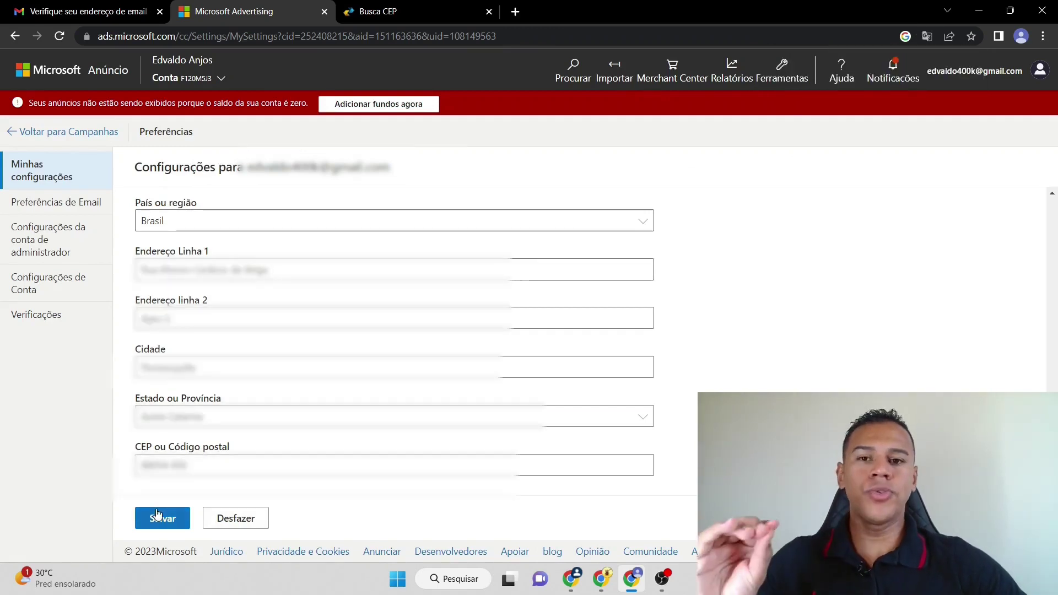
# Save the settings with Salvar, then switch to the MindMeister window.
pyautogui.click(157, 517)
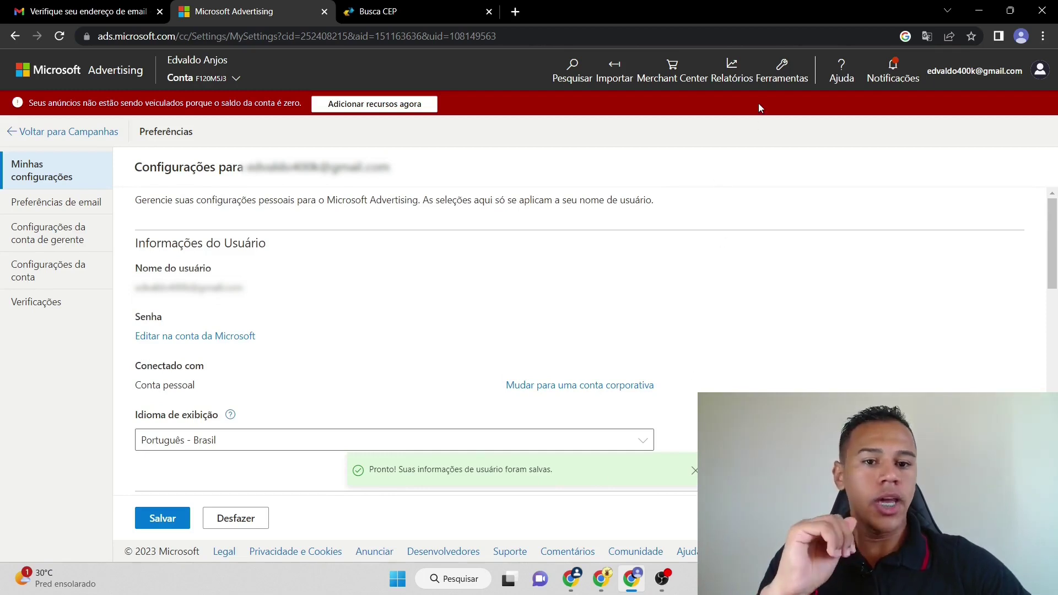
pyautogui.click(601, 579)
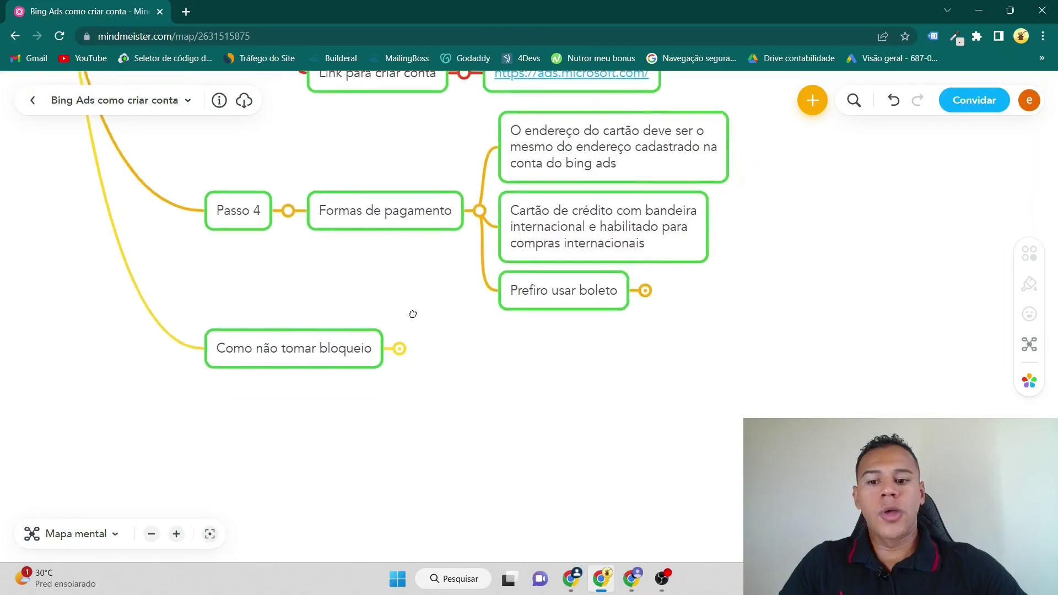
# Expand the Como não tomar bloqueio node and pan the map to show its four child topics.
pyautogui.moveTo(413, 312); pyautogui.dragTo(369, 253)
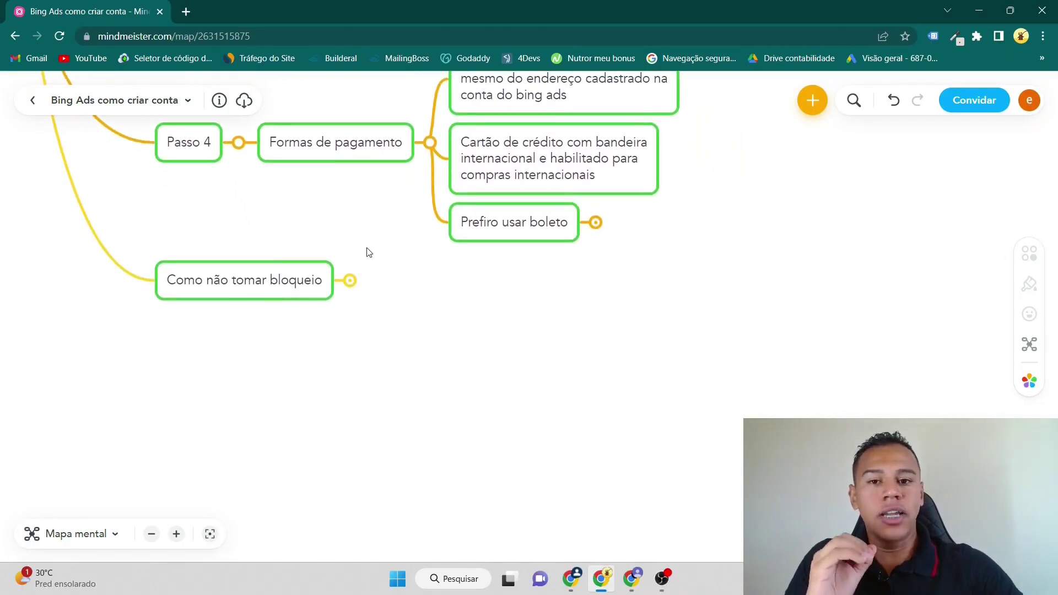
pyautogui.click(350, 281)
pyautogui.moveTo(732, 277); pyautogui.dragTo(680, 323)
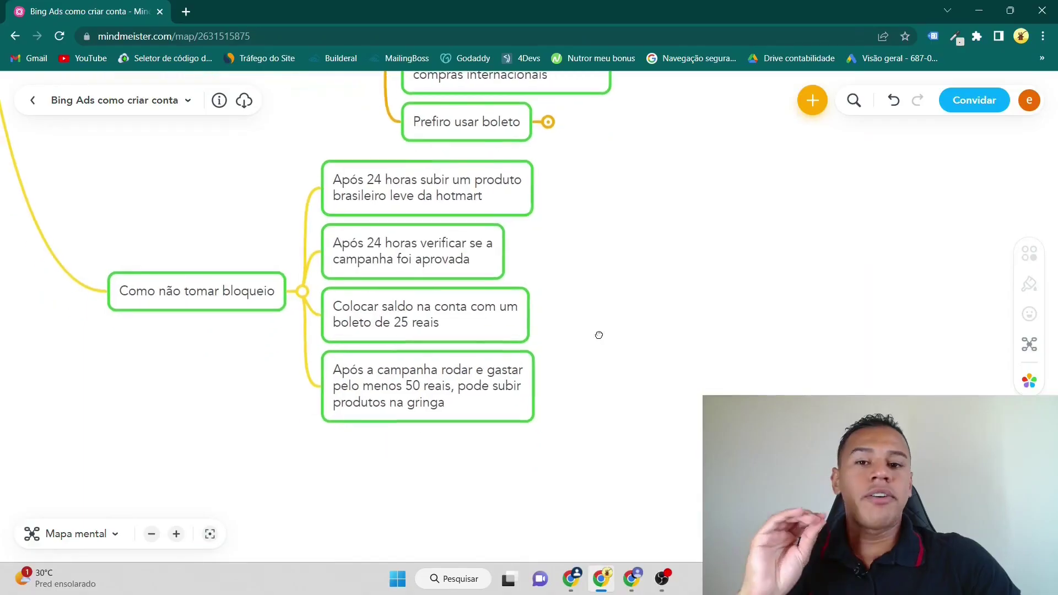
pyautogui.moveTo(597, 333); pyautogui.dragTo(609, 324)
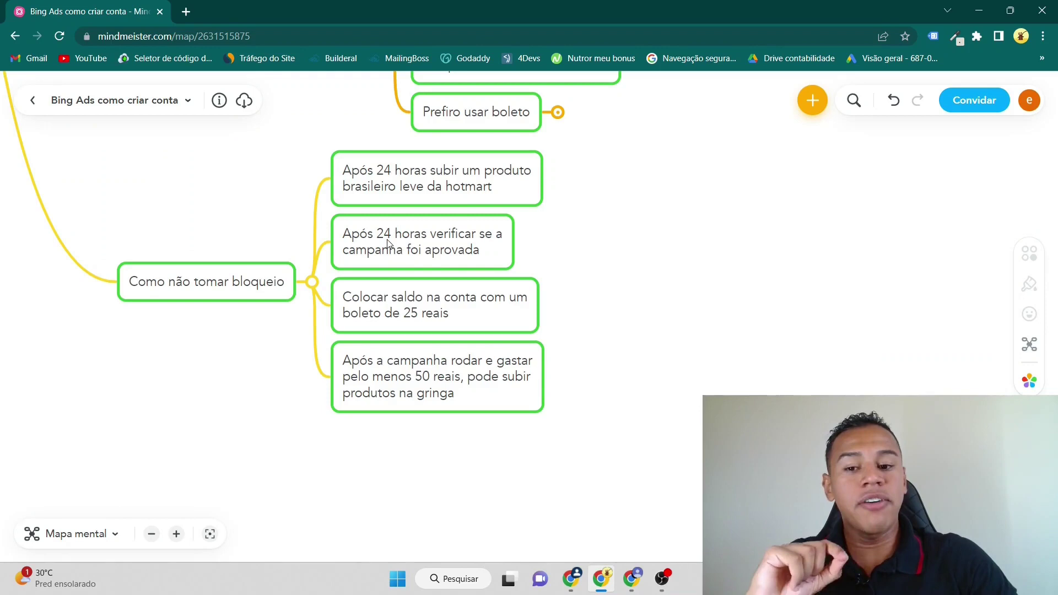
pyautogui.moveTo(625, 263); pyautogui.dragTo(525, 237)
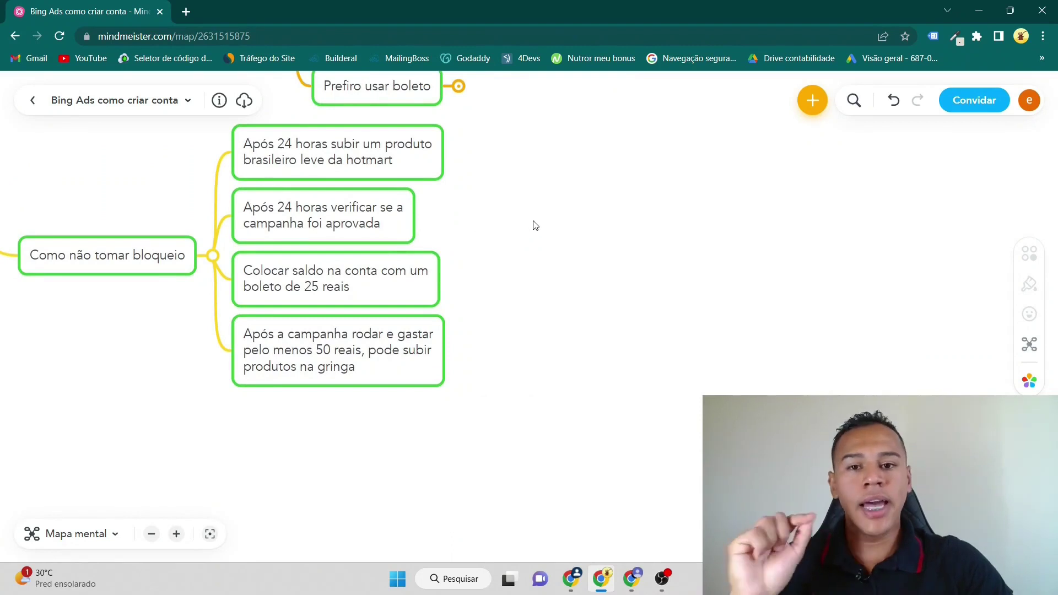
pyautogui.moveTo(483, 221); pyautogui.dragTo(503, 204)
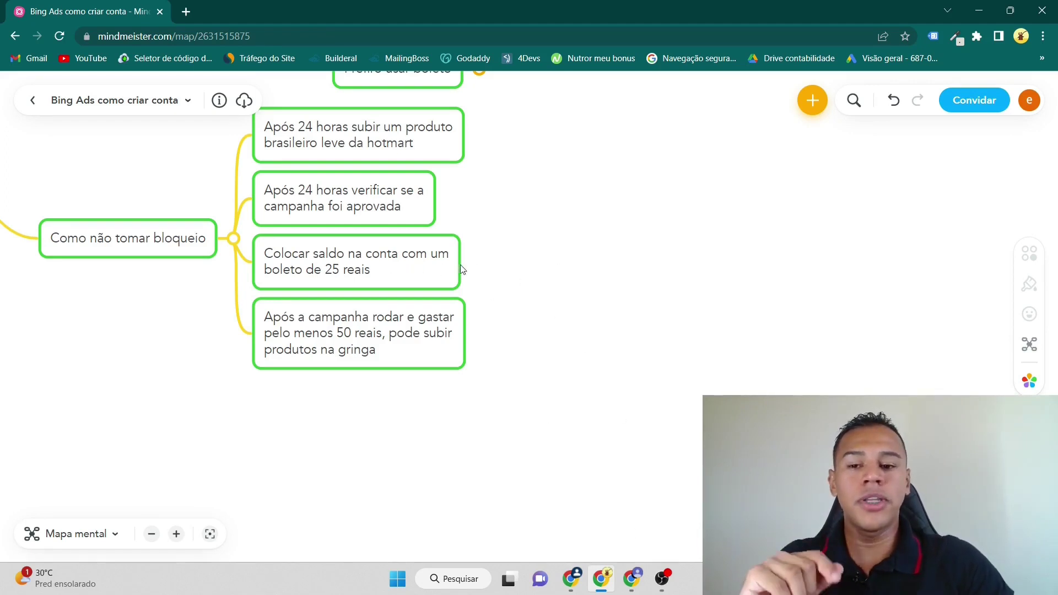
# Go to Ferramentas > Cobrança e Pagamentos > Adicionar fundos and enter a custom amount of 25.
pyautogui.click(630, 583)
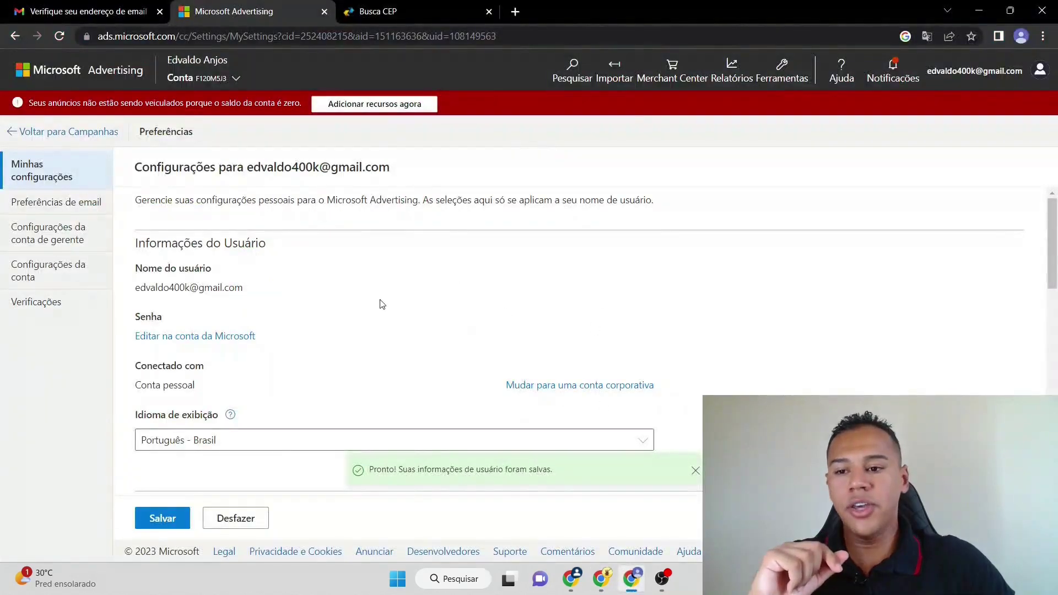
pyautogui.click(775, 68)
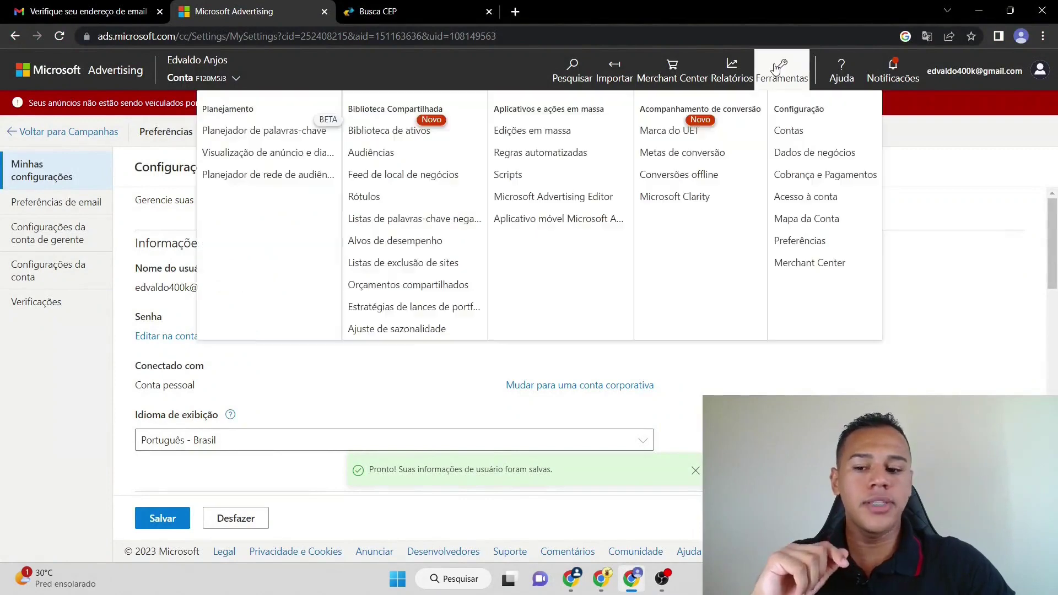
pyautogui.click(799, 177)
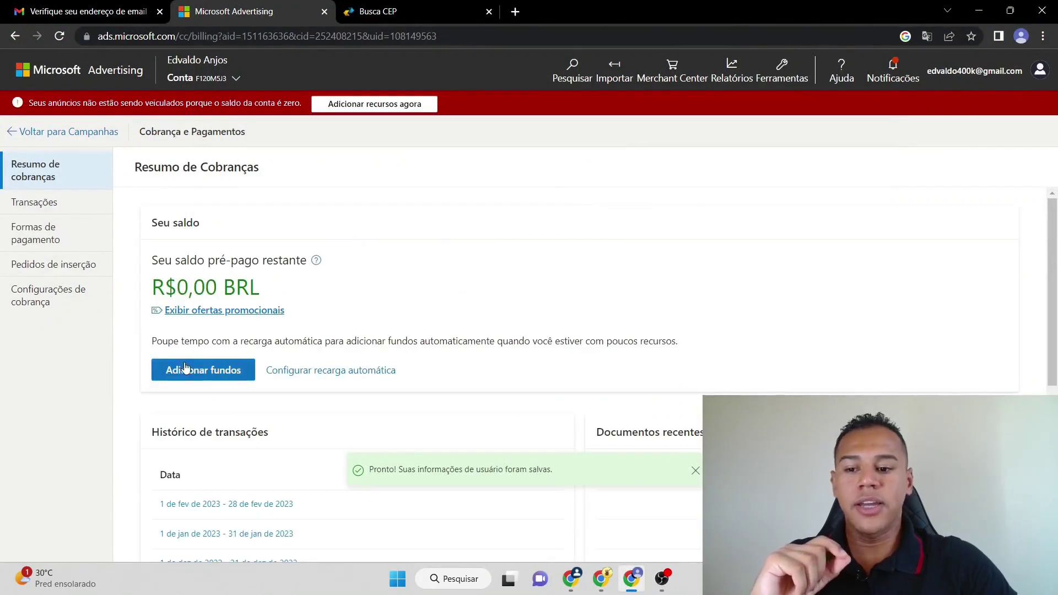
pyautogui.click(188, 373)
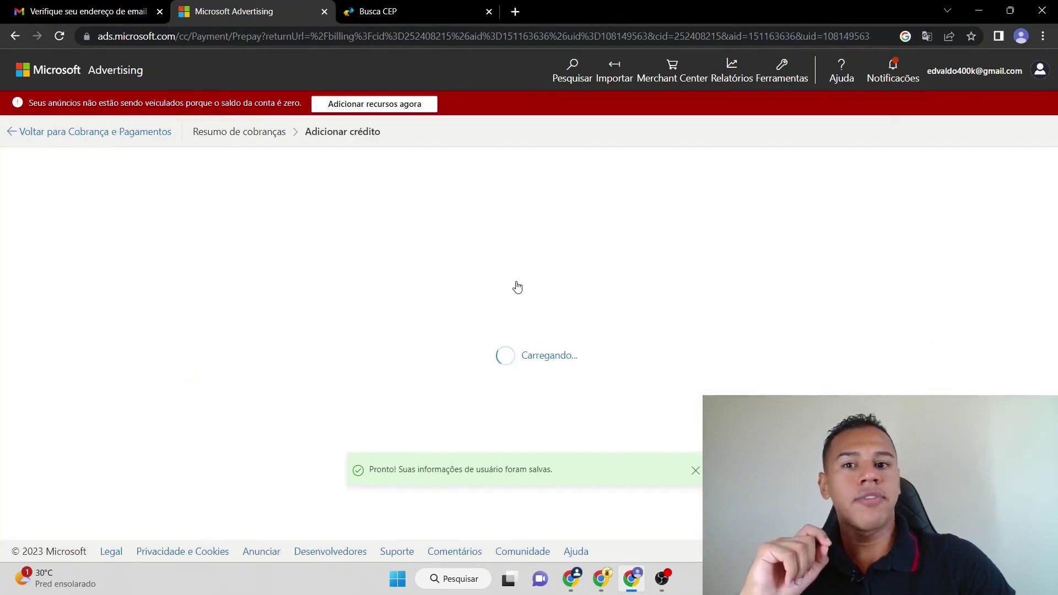
pyautogui.click(135, 400)
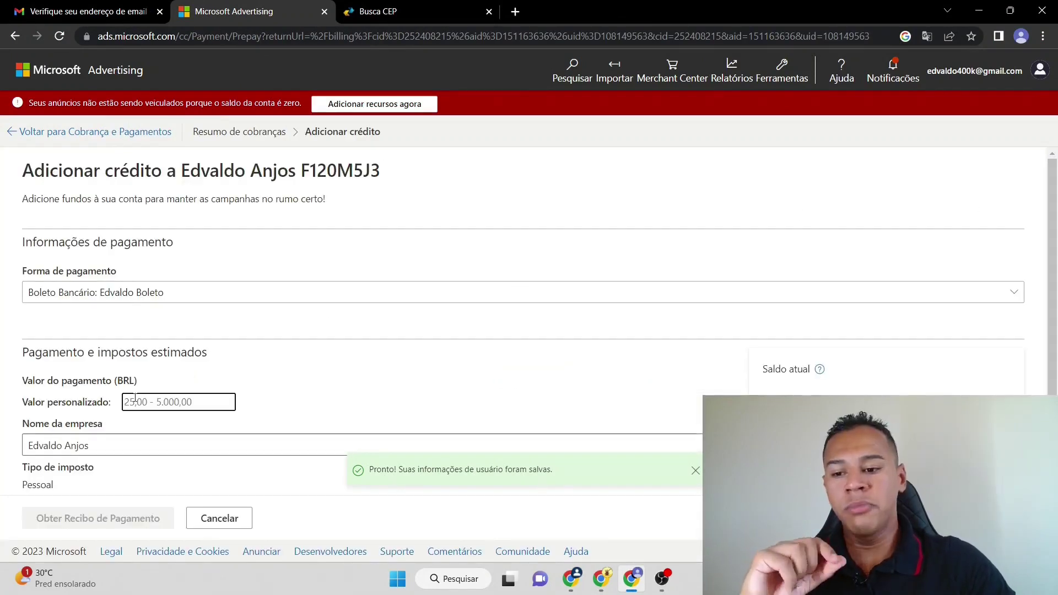
pyautogui.write('25')
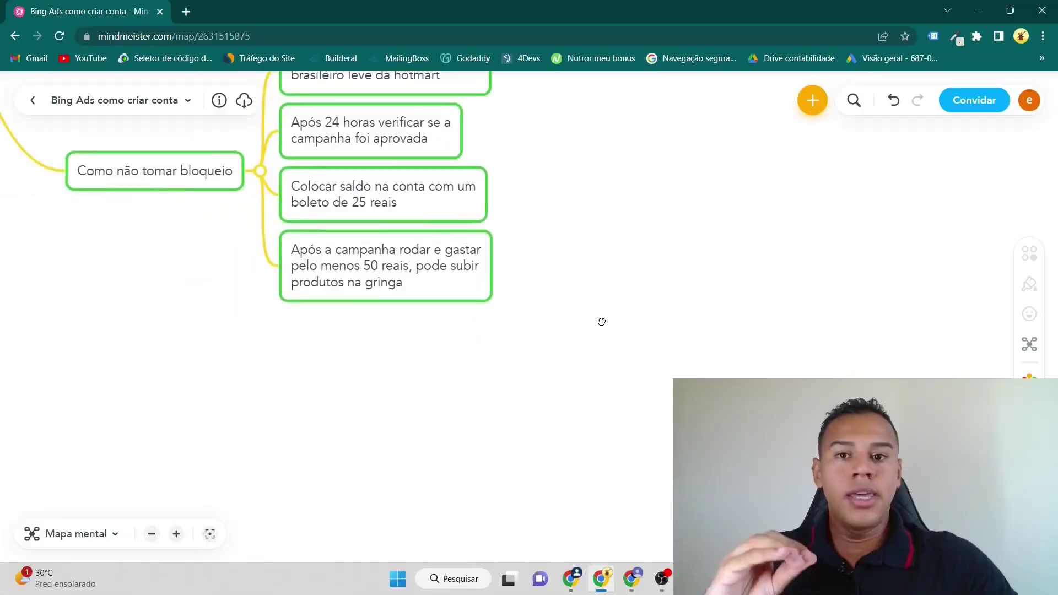
# Shift the mind map view slightly.
pyautogui.moveTo(602, 322); pyautogui.dragTo(626, 310)
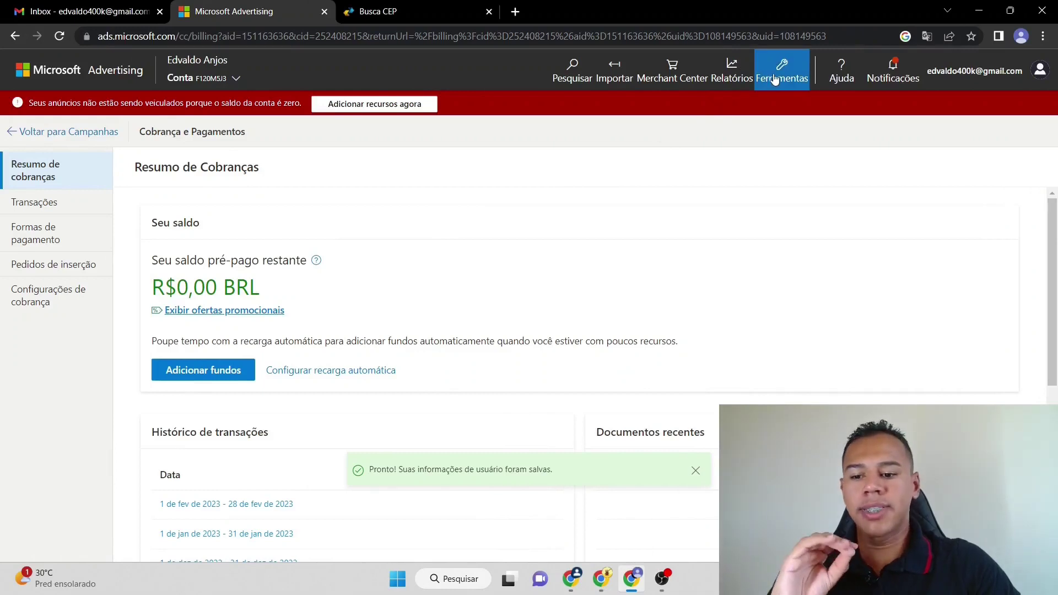
# Open Exibir ofertas promocionais from Ferramentas > Cobrança e Pagamentos.
pyautogui.click(776, 80)
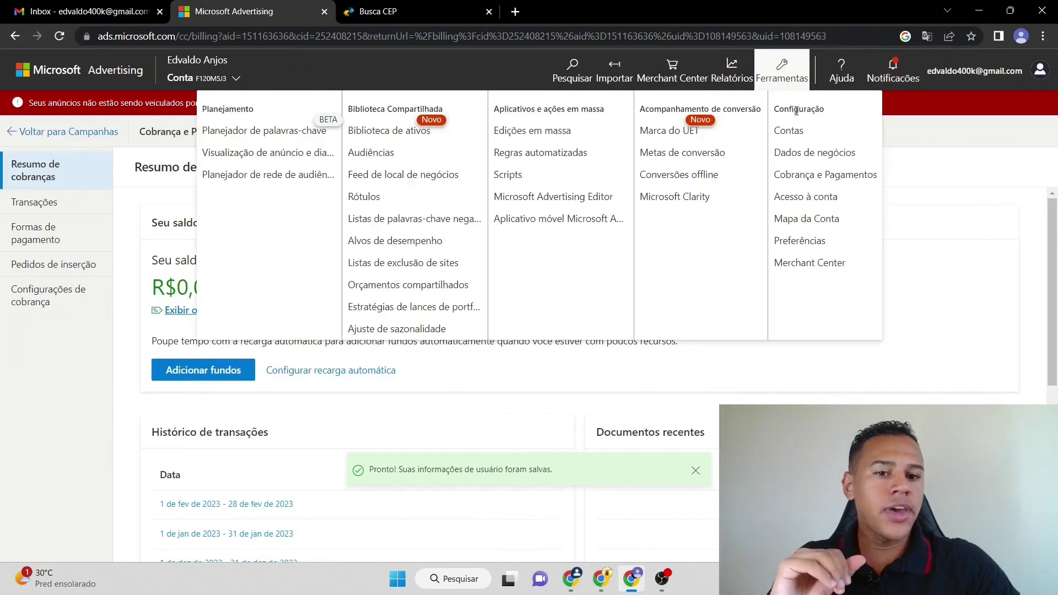
pyautogui.click(815, 177)
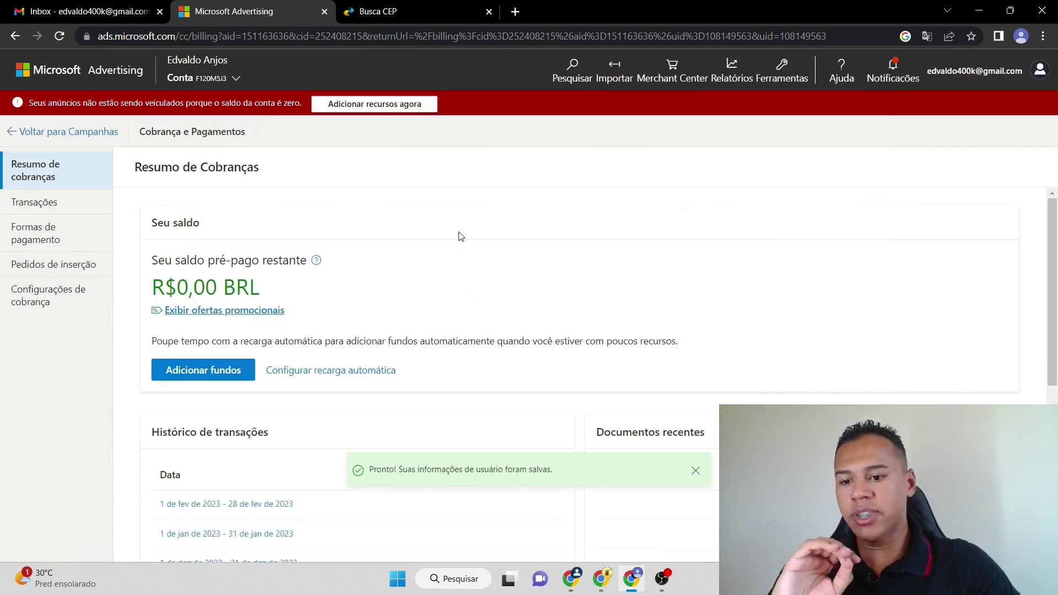
pyautogui.click(225, 312)
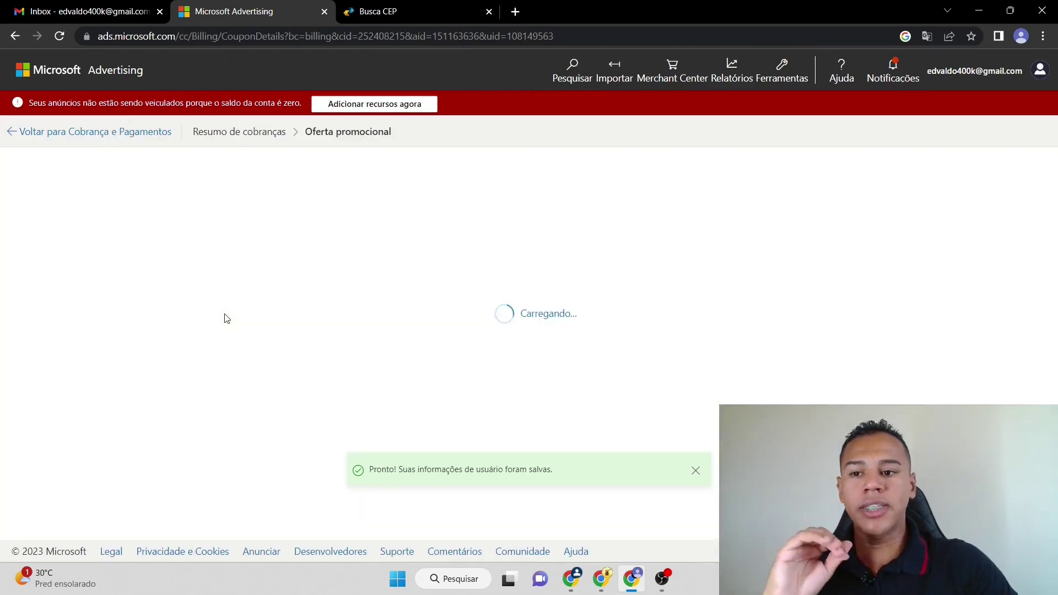
# Check the Gmail inbox, then return and begin adding a promotional code.
pyautogui.click(35, 6)
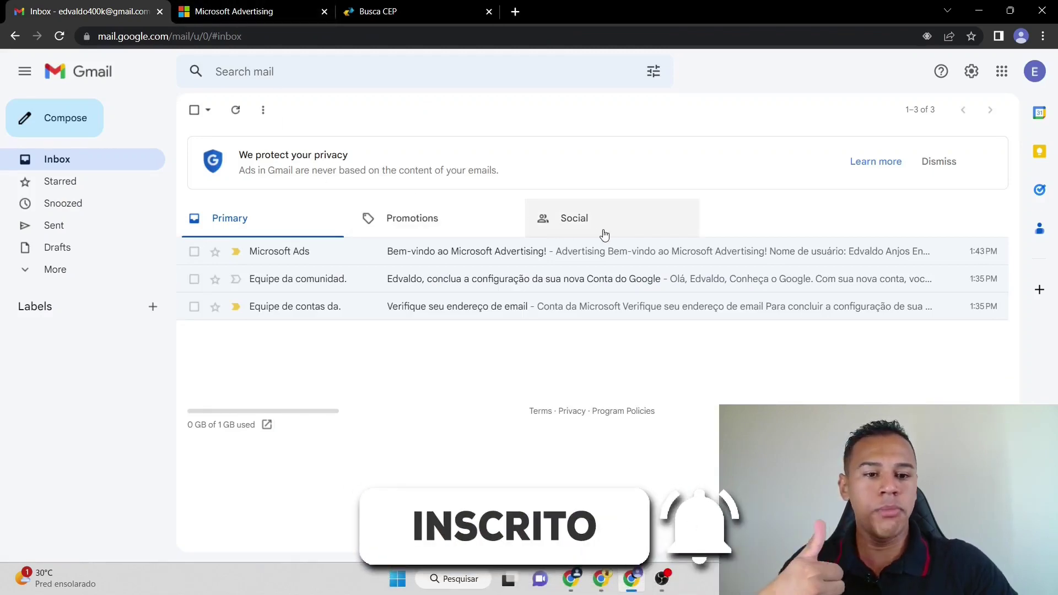
pyautogui.click(237, 10)
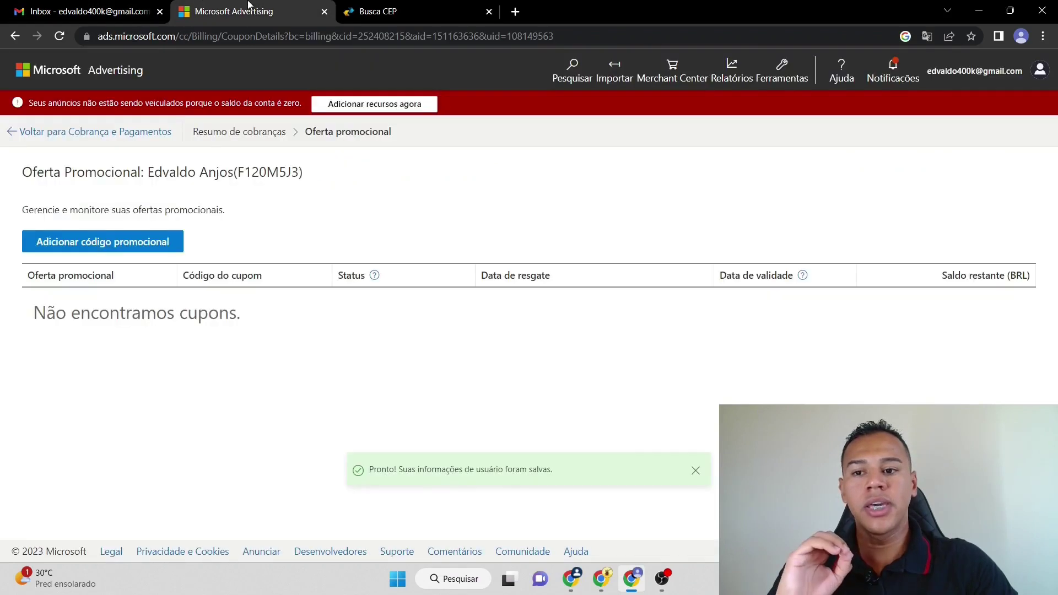
pyautogui.click(121, 243)
# Paste a code from Gmail into the promo code field, then delete the unrecognised text.
pyautogui.click(69, 331)
pyautogui.click(98, 6)
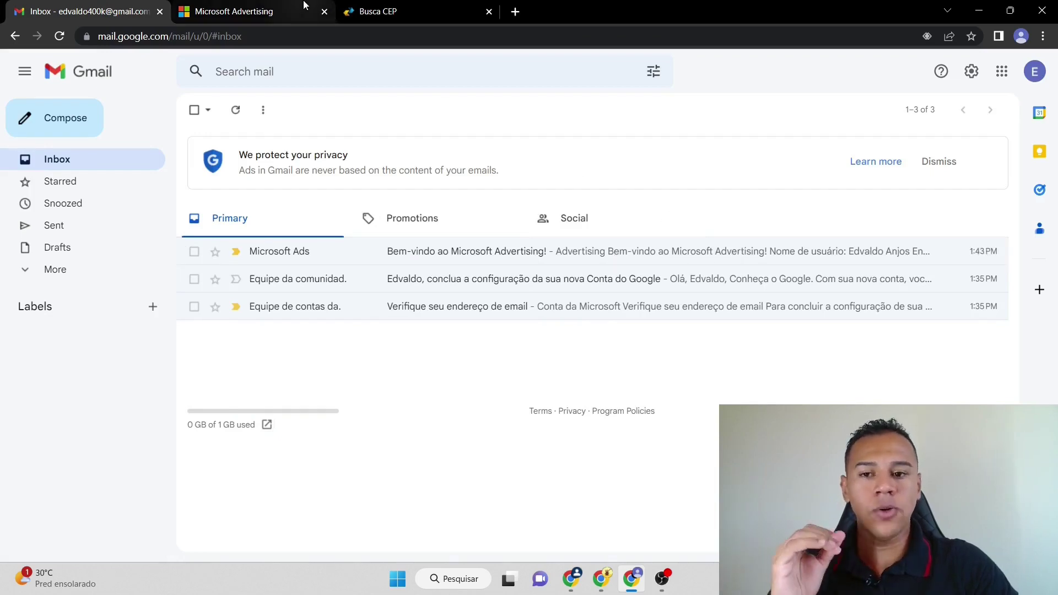
pyautogui.click(248, 11)
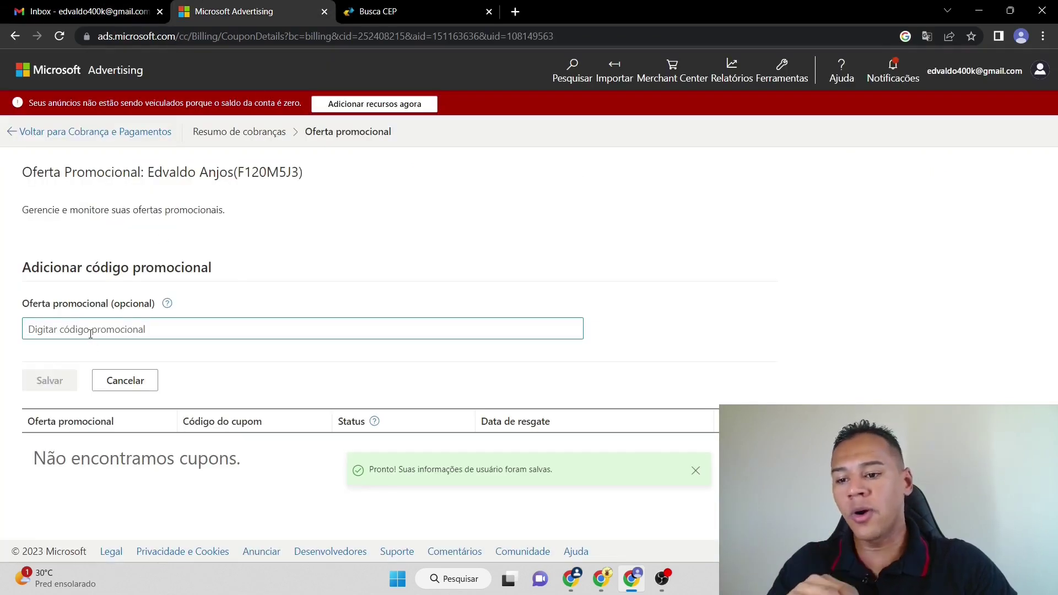
pyautogui.write('88054-050 Nova')
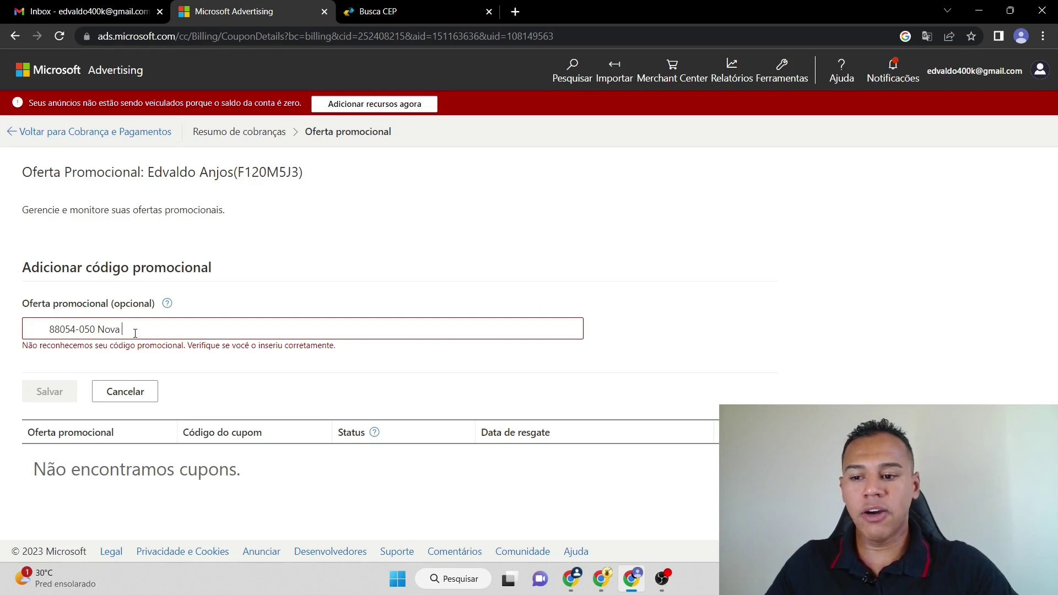
pyautogui.moveTo(135, 333); pyautogui.dragTo(16, 338)
pyautogui.press('BackSpace')
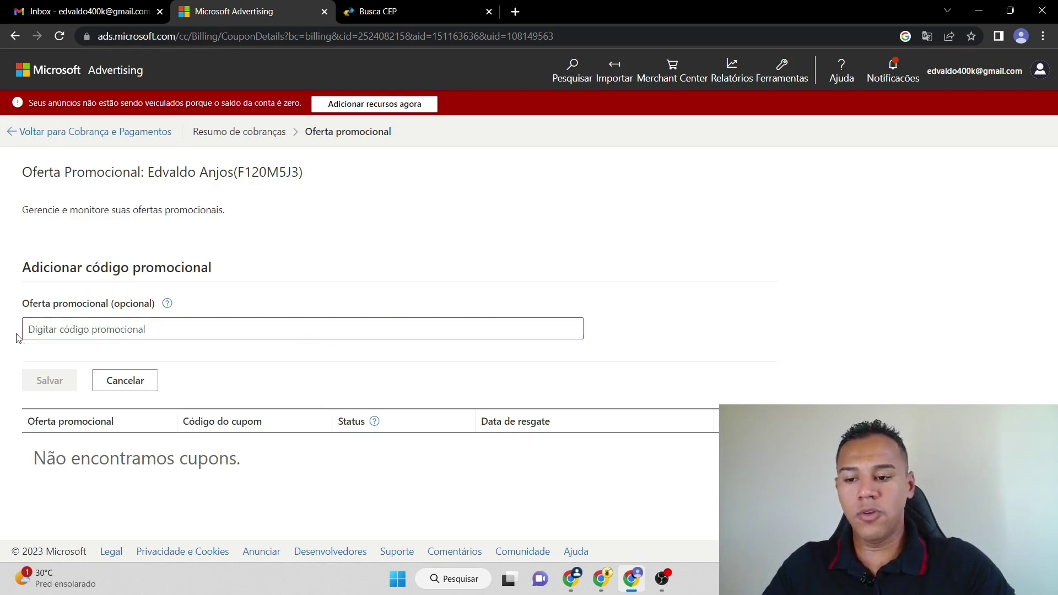